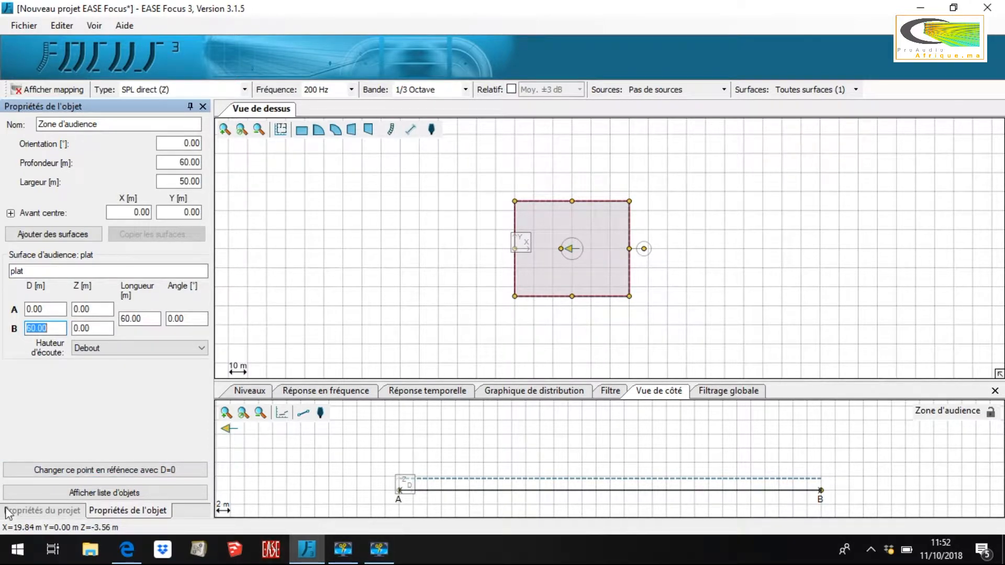
- Set the distance of end point B of the audience surface "plat" to 30 m
{"action": "left_click", "coordinate": [41, 511]}
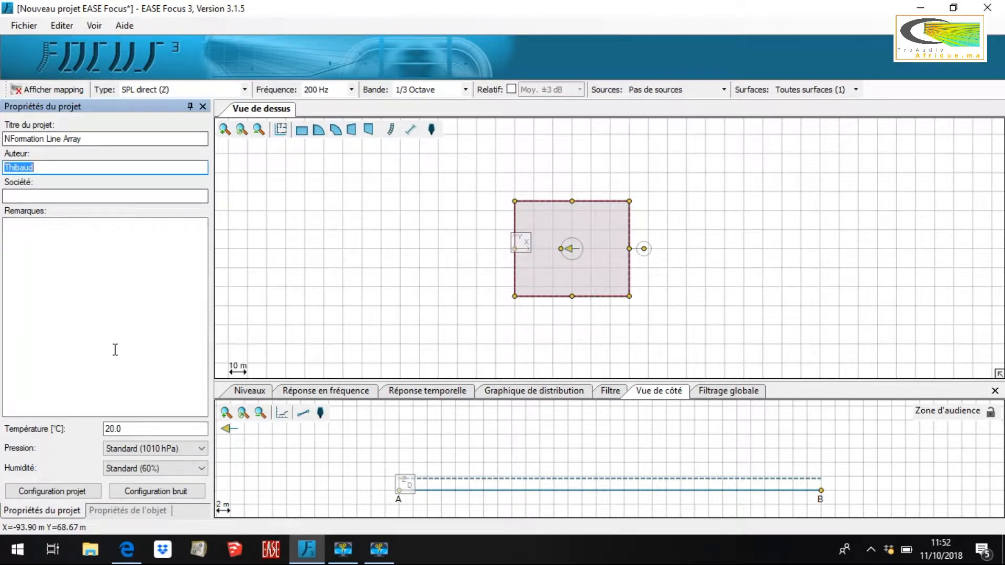
{"action": "left_click", "coordinate": [151, 510]}
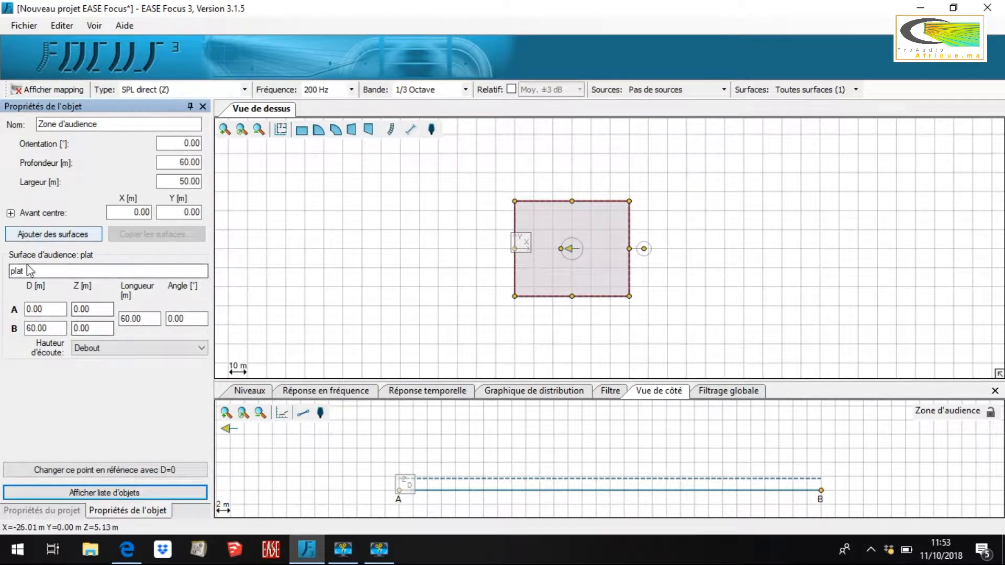
{"action": "double_click", "coordinate": [63, 330]}
{"action": "type", "text": "30"}
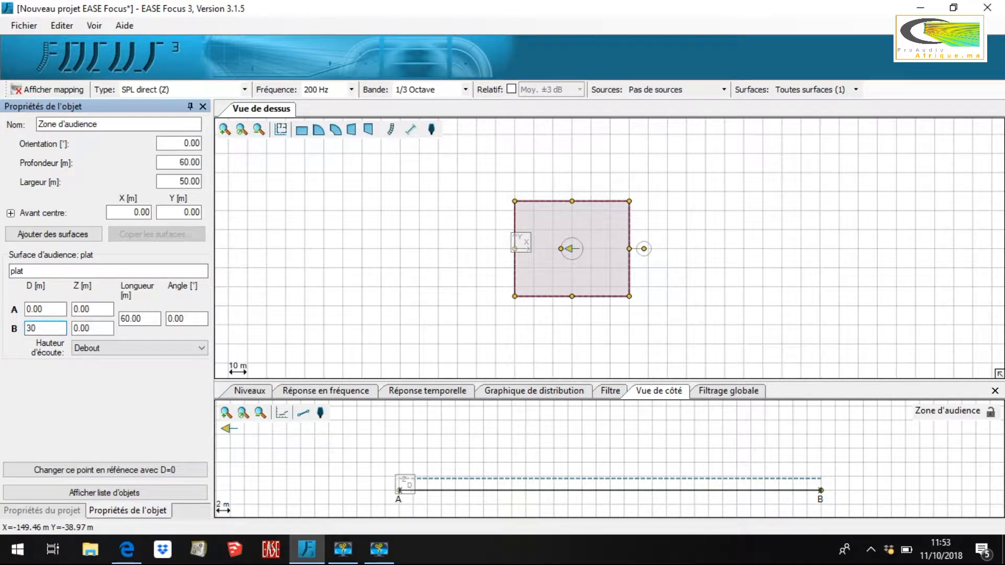
{"action": "key", "text": "Return"}
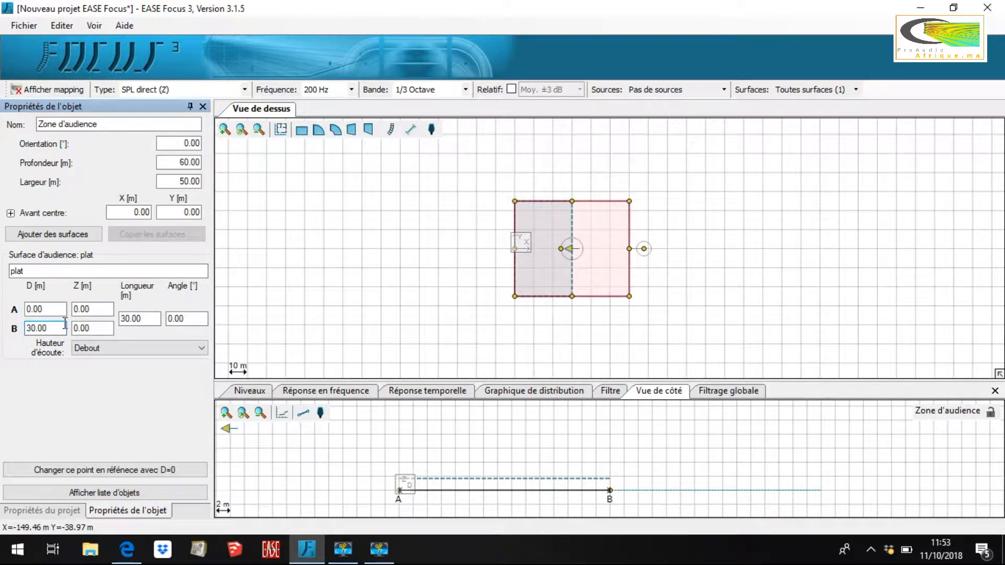
- Add a second audience surface named "gradin" and set the height of its start point C to 0 m
{"action": "left_click", "coordinate": [92, 233]}
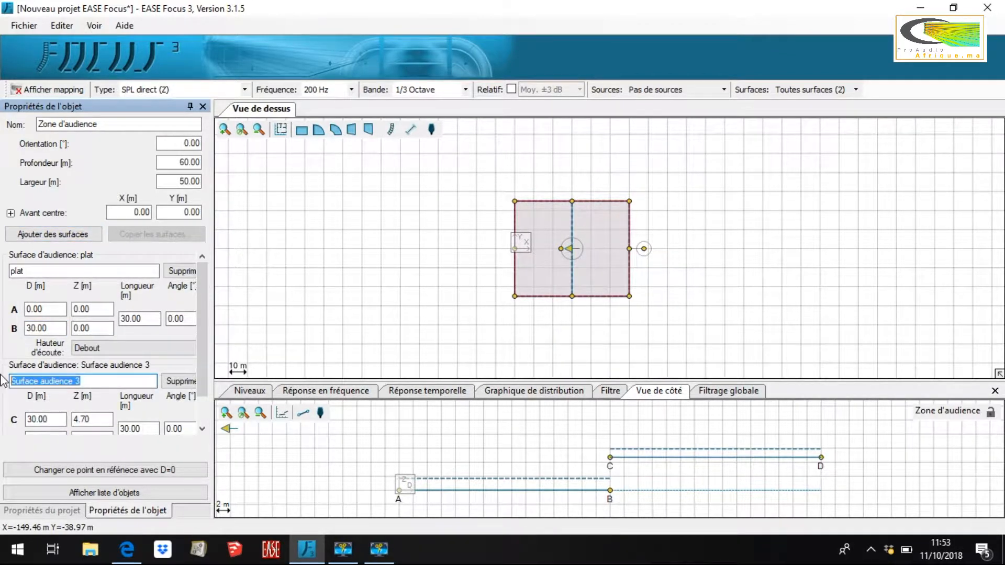
{"action": "type", "text": "gradin"}
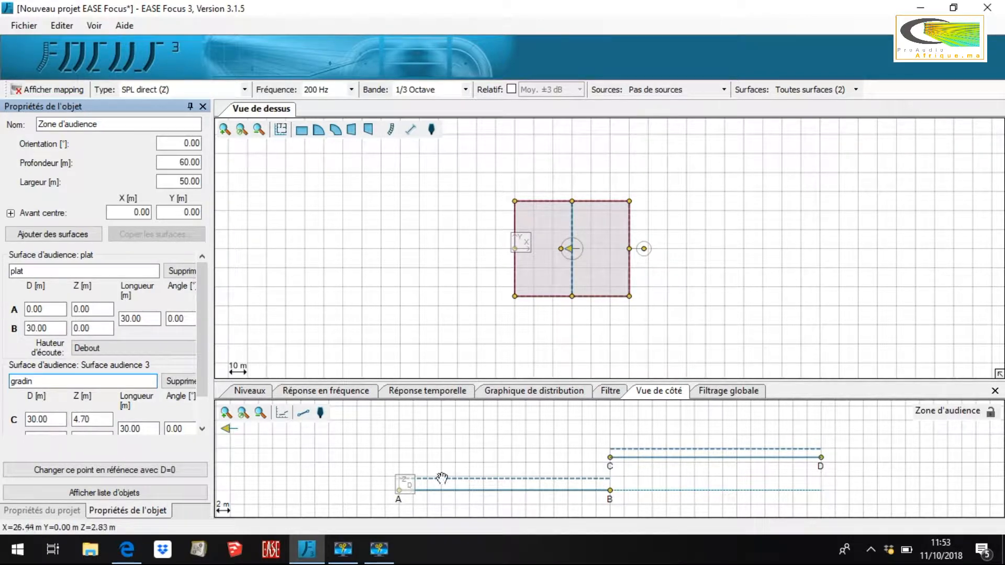
{"action": "double_click", "coordinate": [102, 418]}
{"action": "type", "text": "0"}
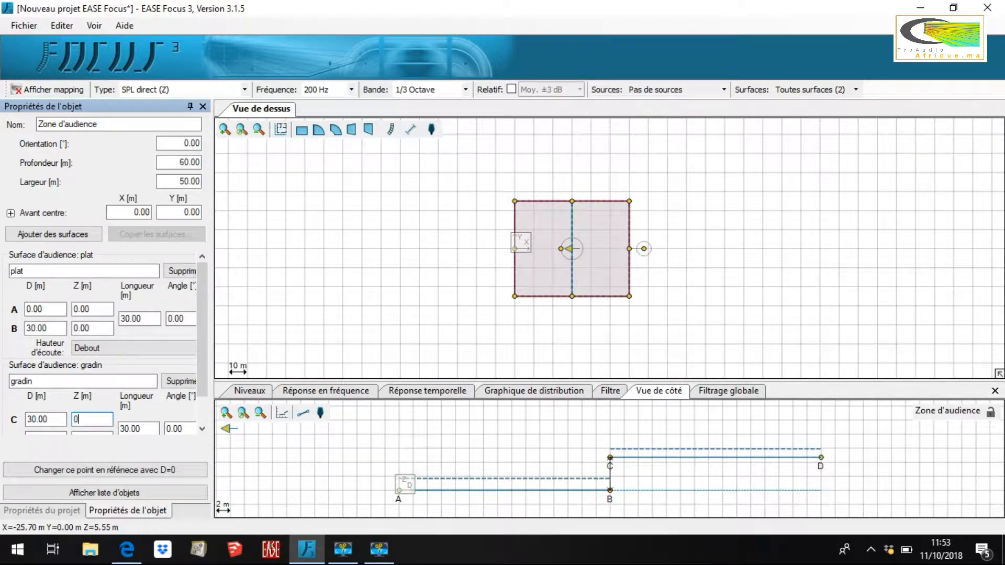
{"action": "key", "text": "Return"}
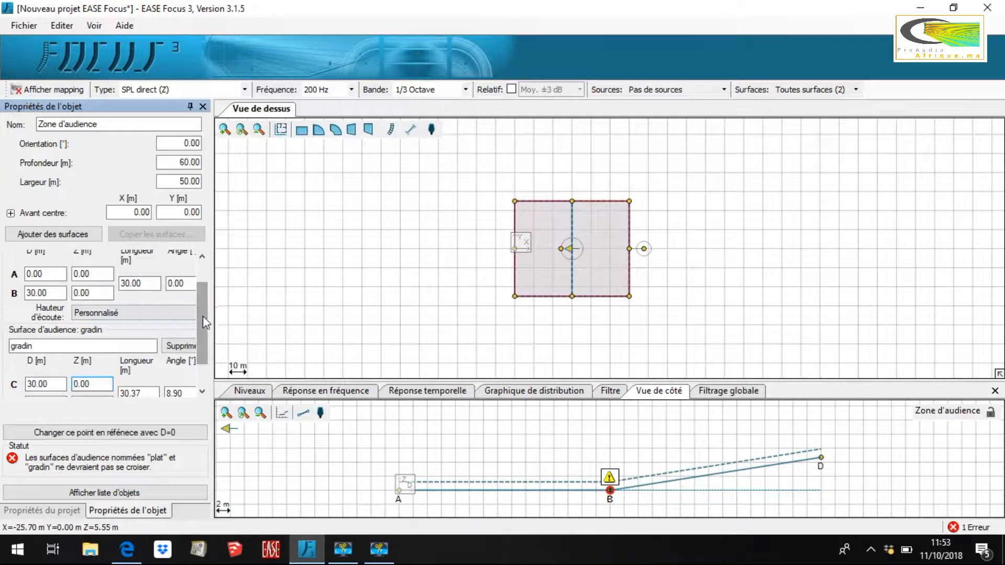
- Raise end point D of the gradin surface to 4 m and set its listening height to Debout
{"action": "scroll", "coordinate": [189, 373], "scroll_direction": "down", "scroll_amount": 1}
{"action": "left_click_drag", "start_coordinate": [92, 365], "coordinate": [41, 370]}
{"action": "key", "text": "Return"}
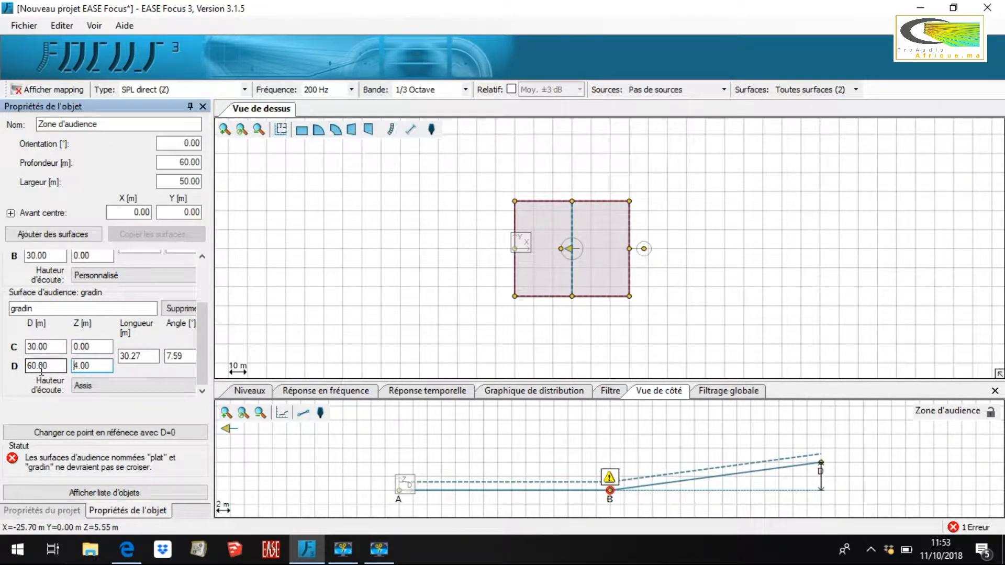
{"action": "left_click", "coordinate": [111, 390]}
{"action": "left_click", "coordinate": [133, 407]}
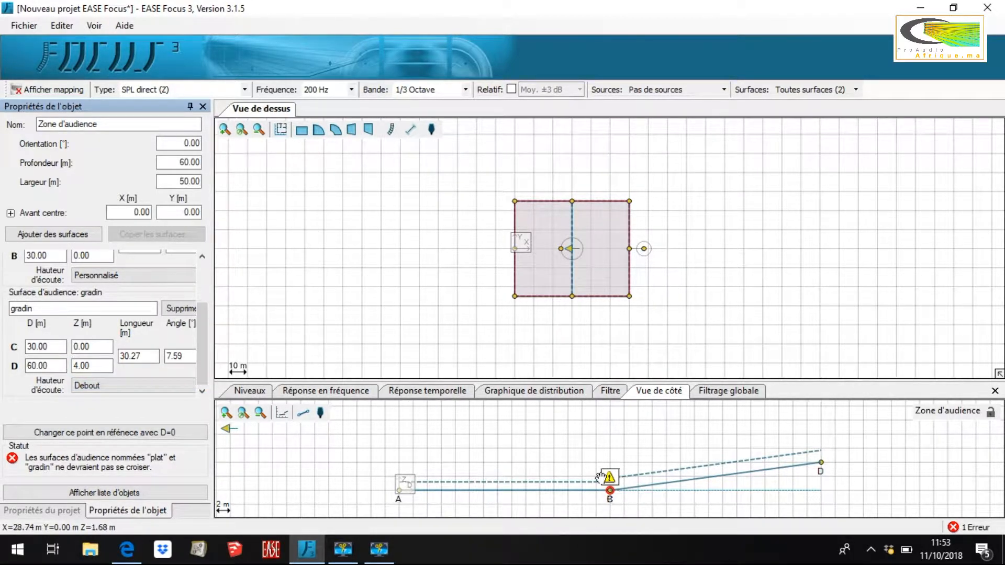
- Set the gradin's start point C distance to 30.50 m and the plat surface's listening height to Debout
{"action": "left_click", "coordinate": [57, 344]}
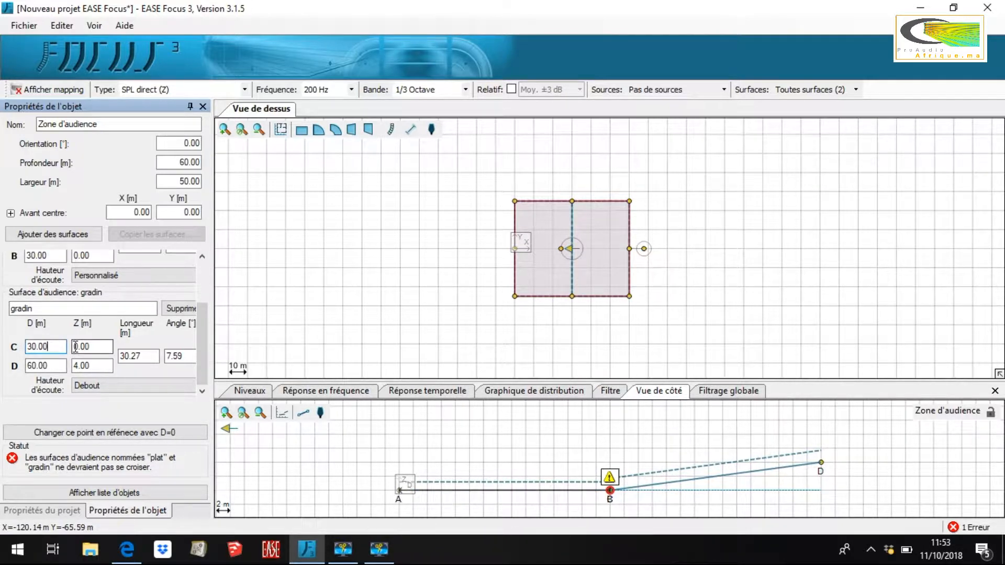
{"action": "key", "text": "BackSpace"}
{"action": "key", "text": "BackSpace"}
{"action": "type", "text": "50"}
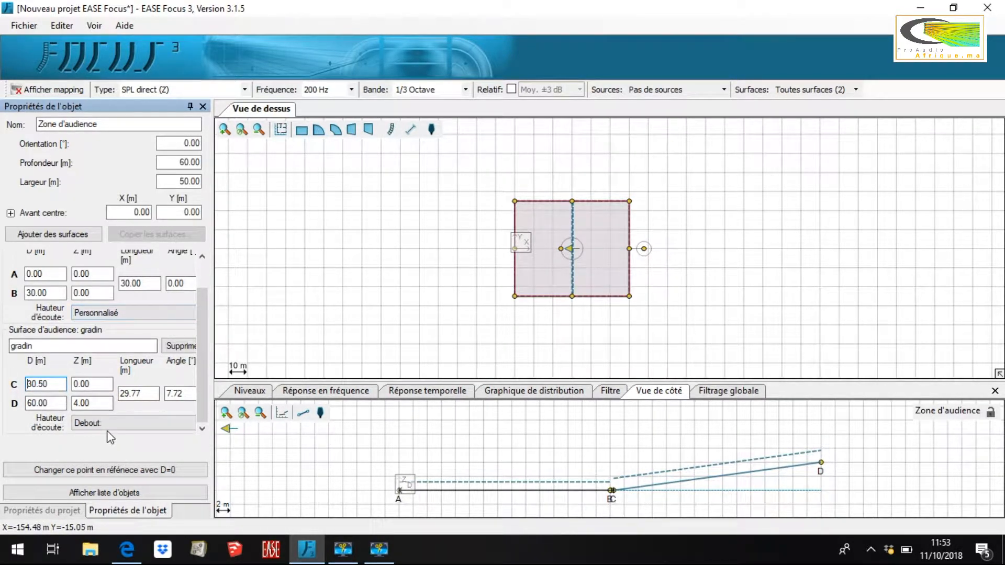
{"action": "left_click", "coordinate": [105, 314]}
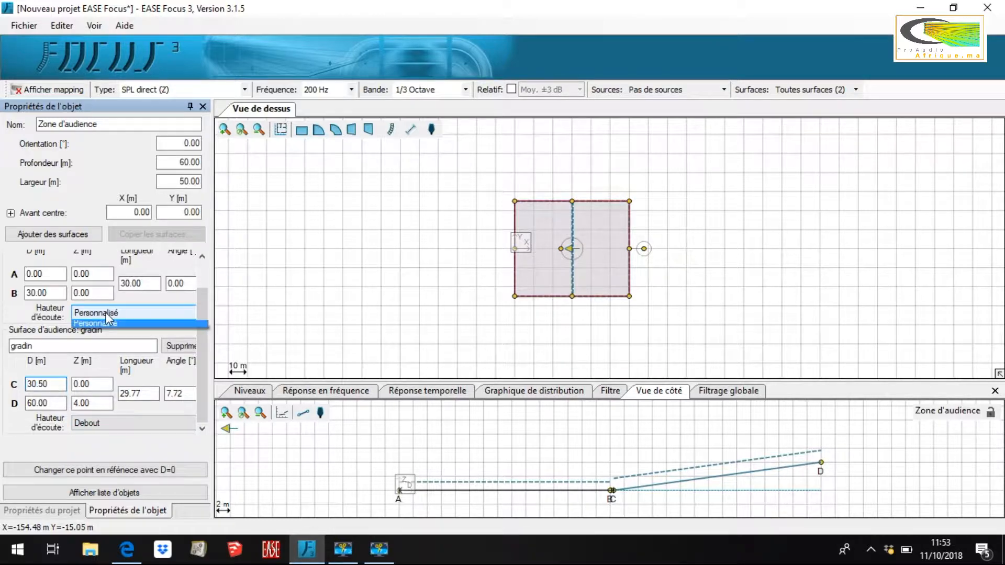
{"action": "left_click", "coordinate": [87, 335]}
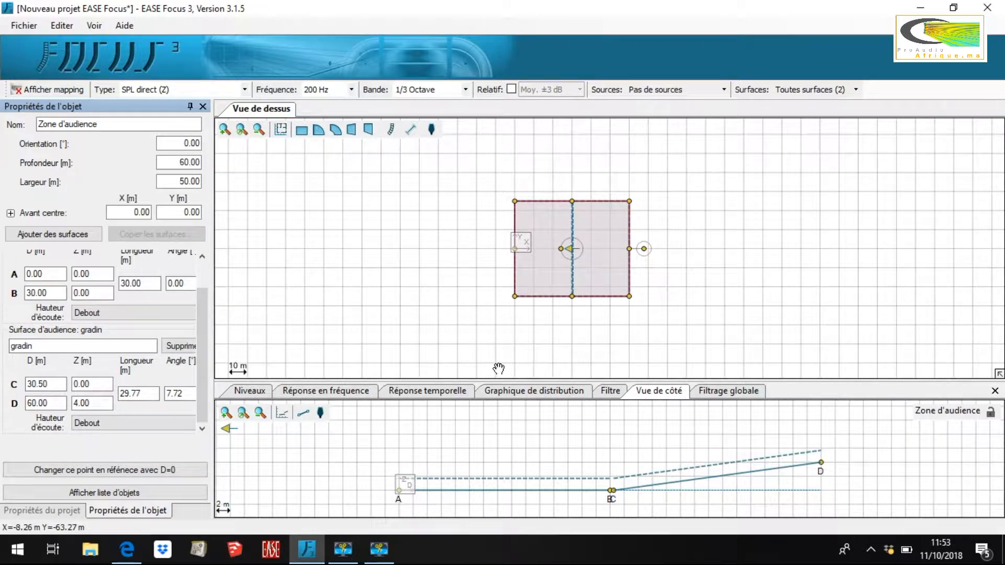
- Place an APG UNILINE (version 2.90) sound source on the audience zone's front edge at about X 0, Y -4.24 m
{"action": "left_click", "coordinate": [390, 129]}
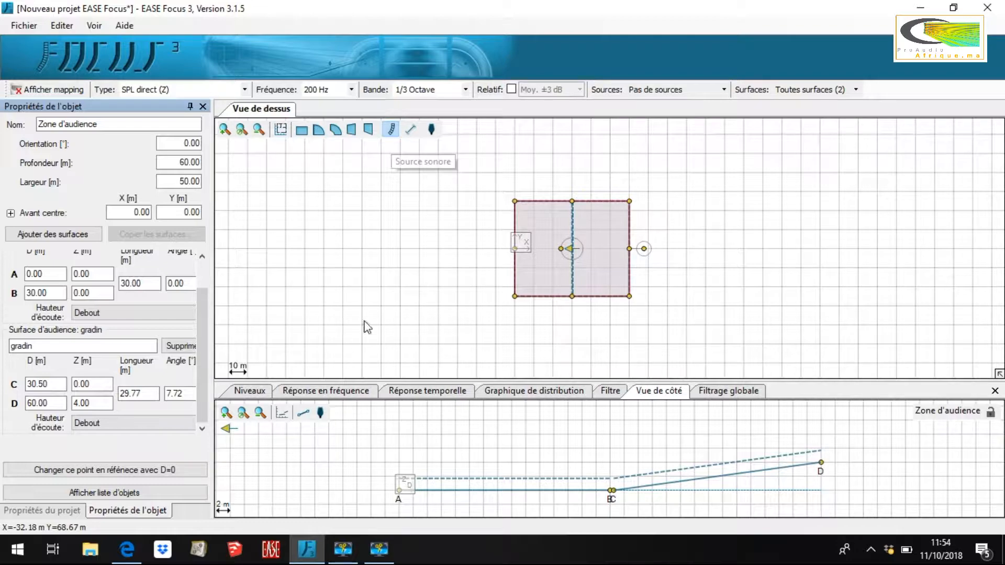
{"action": "left_click", "coordinate": [314, 316]}
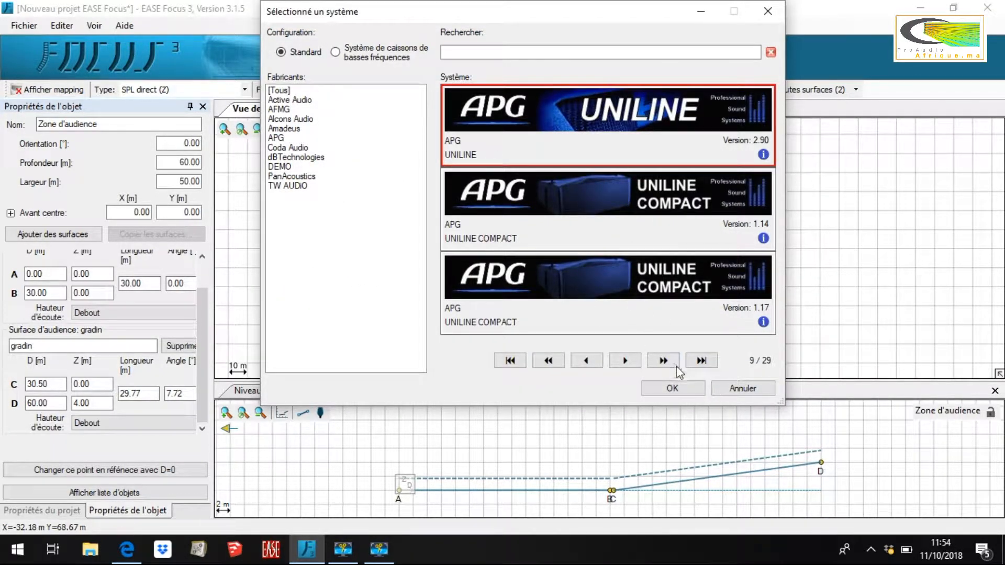
{"action": "left_click", "coordinate": [683, 389]}
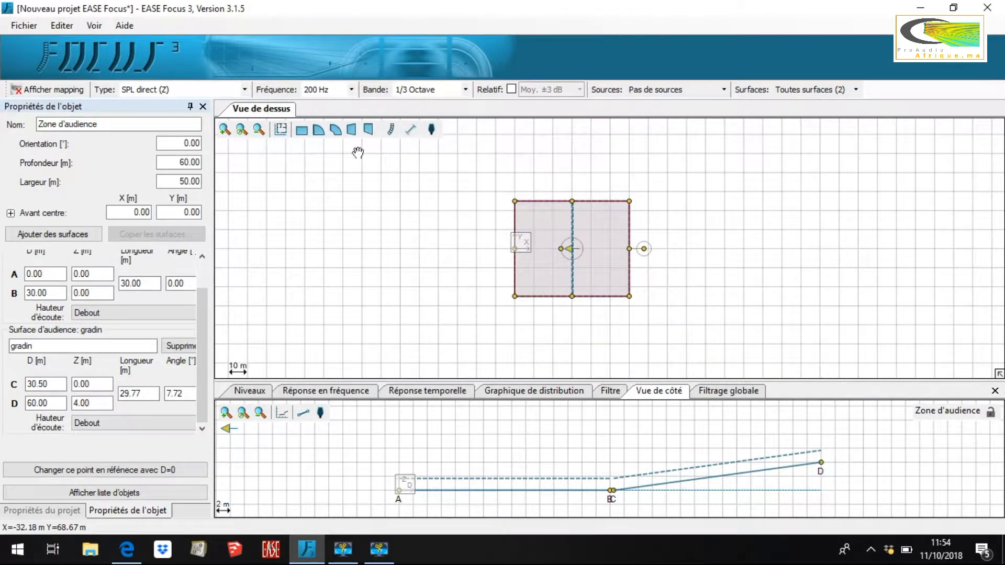
{"action": "left_click", "coordinate": [514, 256]}
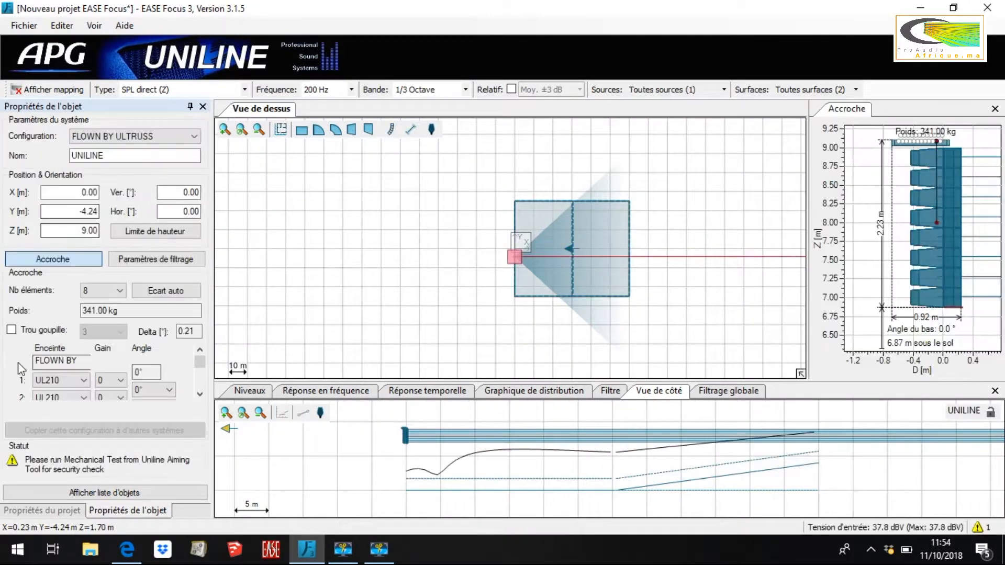
- Enable the upper height limit for sources in the project configuration and set it to 12 m
{"action": "left_click", "coordinate": [52, 512]}
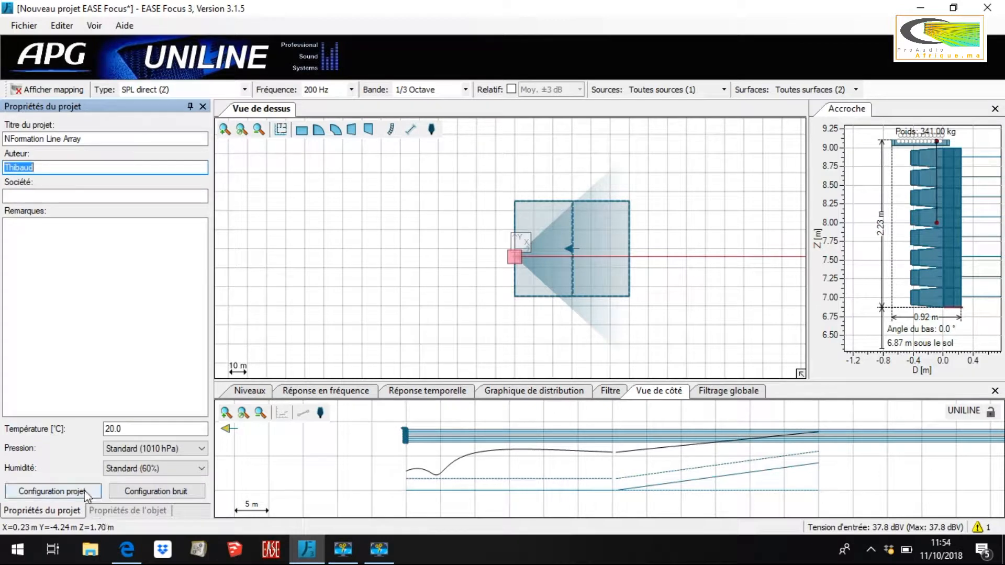
{"action": "left_click", "coordinate": [53, 491]}
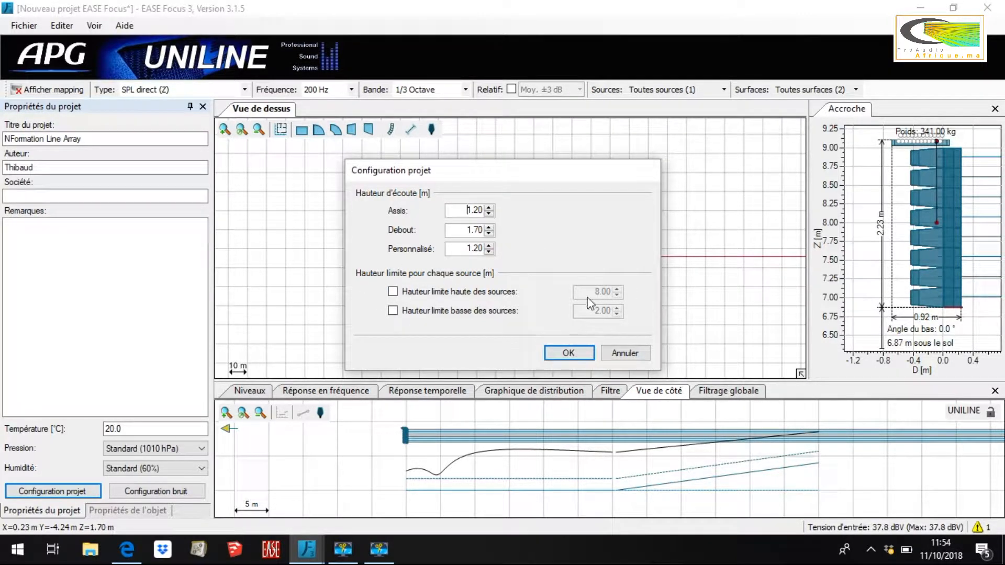
{"action": "left_click", "coordinate": [393, 291]}
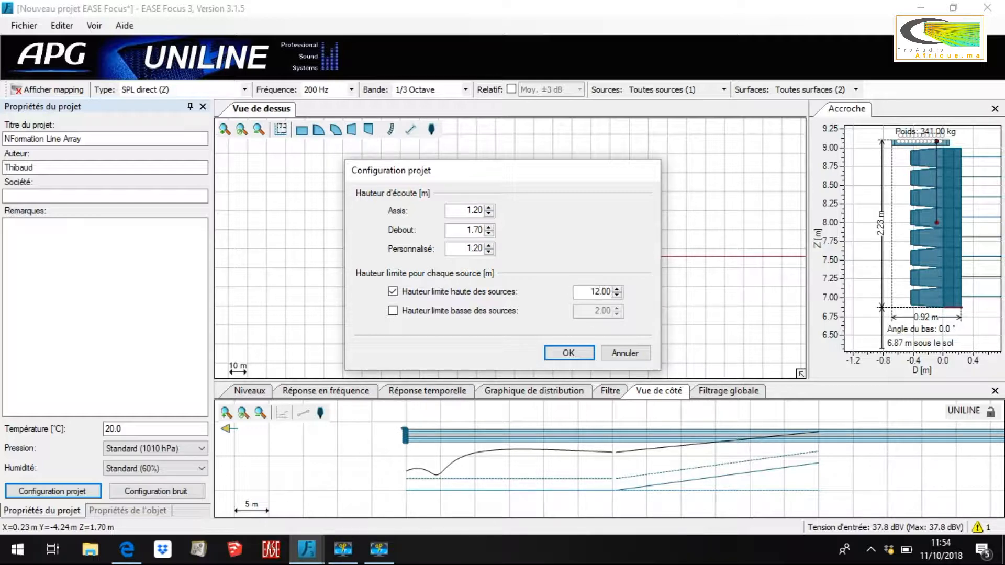
{"action": "key", "text": "Return"}
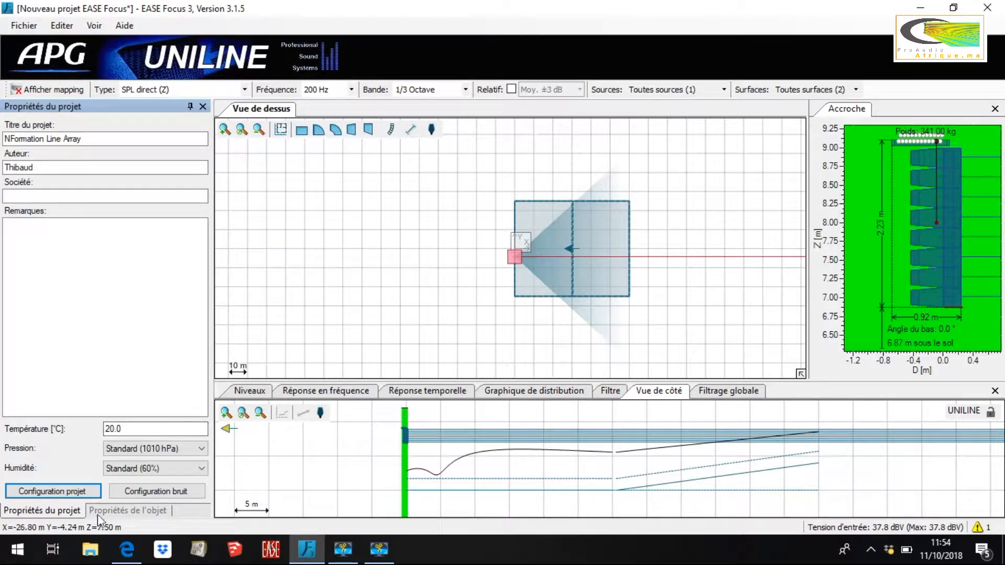
- Review the UNILINE source's own height limit options and its available system configurations without changing them
{"action": "left_click", "coordinate": [130, 510]}
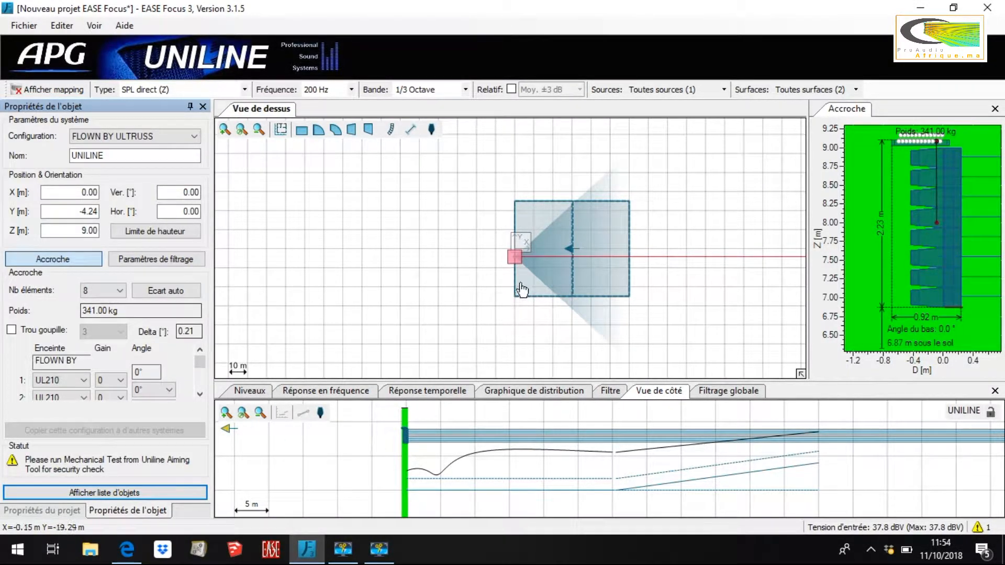
{"action": "left_click", "coordinate": [156, 233]}
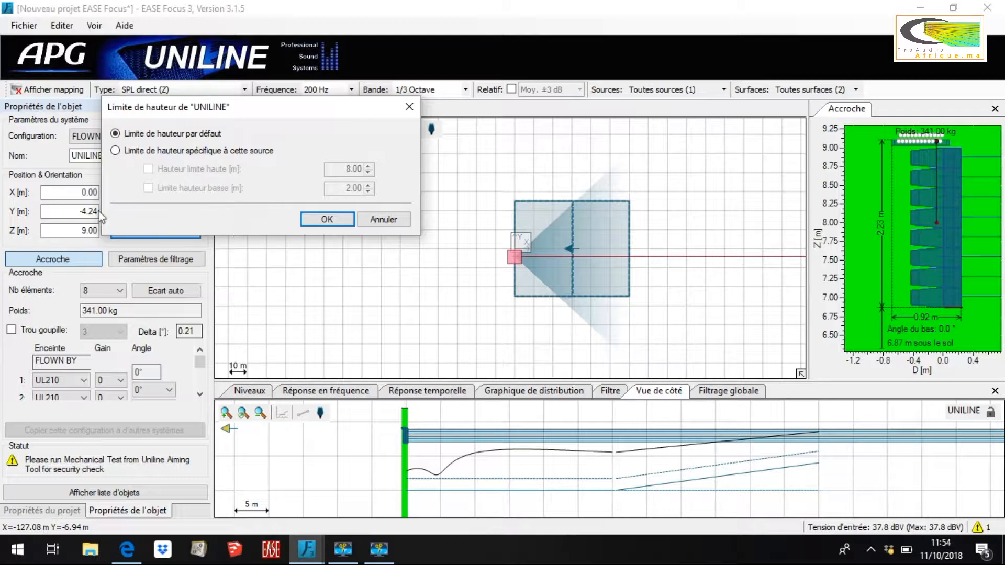
{"action": "left_click", "coordinate": [372, 222]}
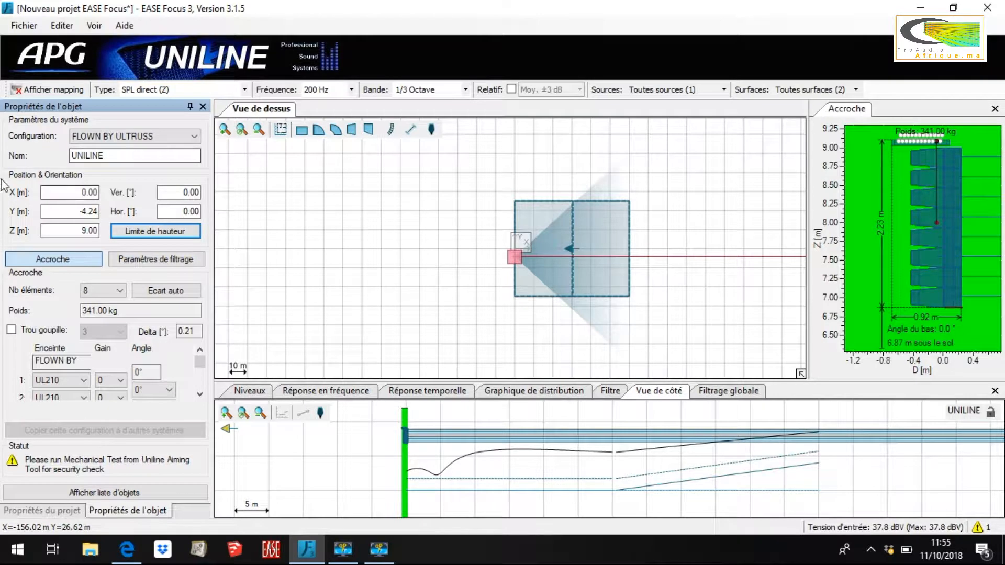
{"action": "left_click", "coordinate": [142, 145]}
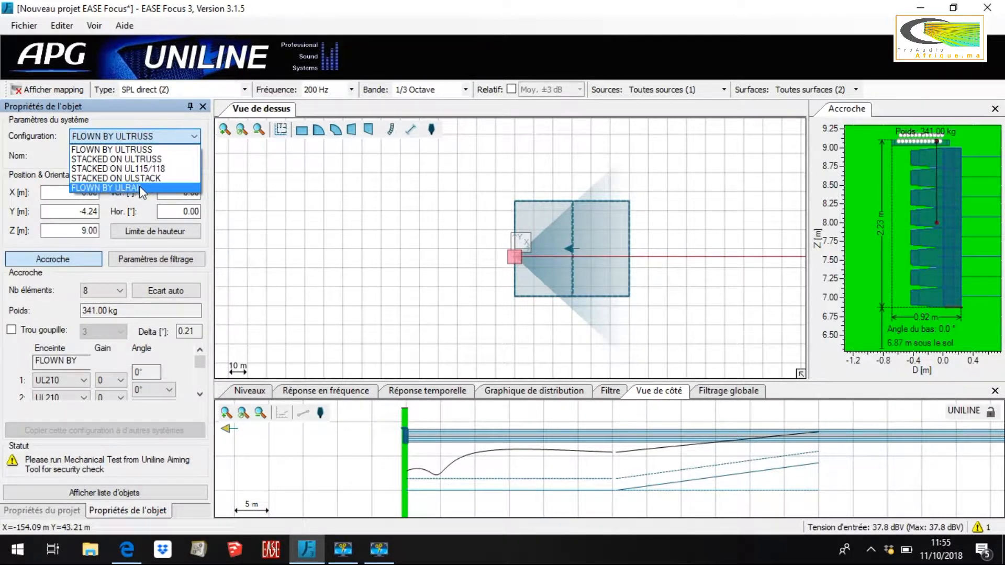
{"action": "left_click", "coordinate": [141, 205]}
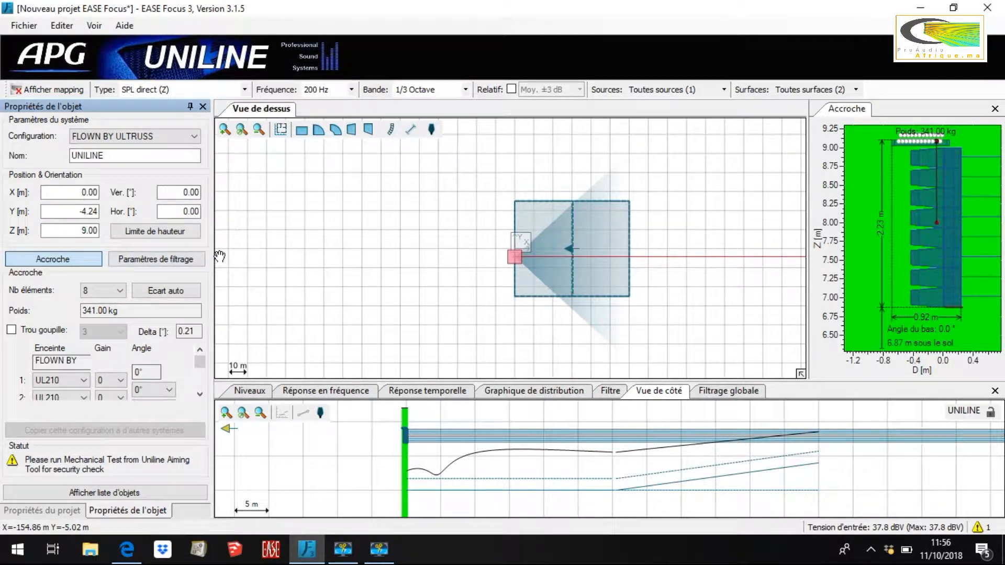
- Examine the filter settings of the UL210 elements and the input configurations offered for the first one
{"action": "left_click", "coordinate": [172, 263]}
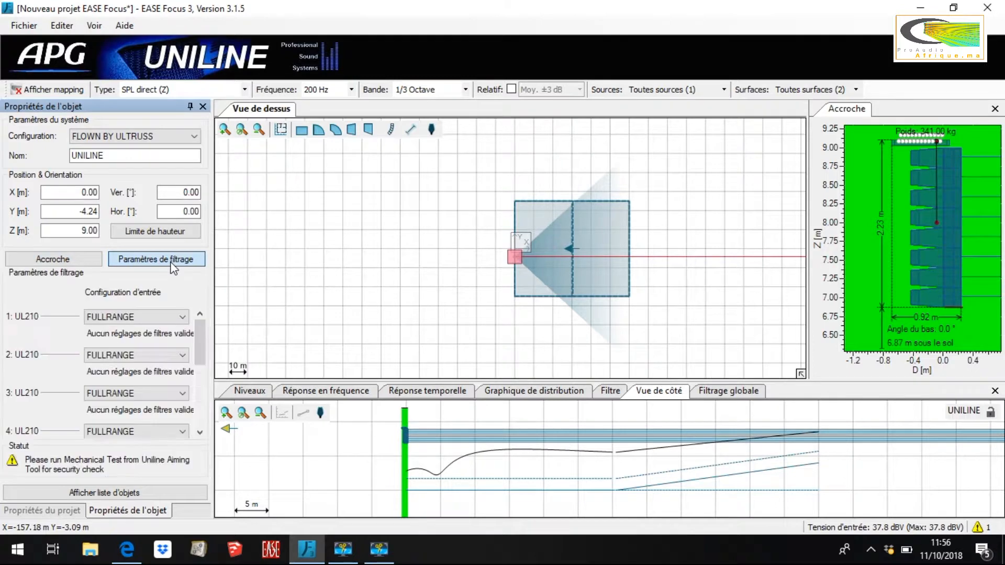
{"action": "left_click", "coordinate": [171, 316]}
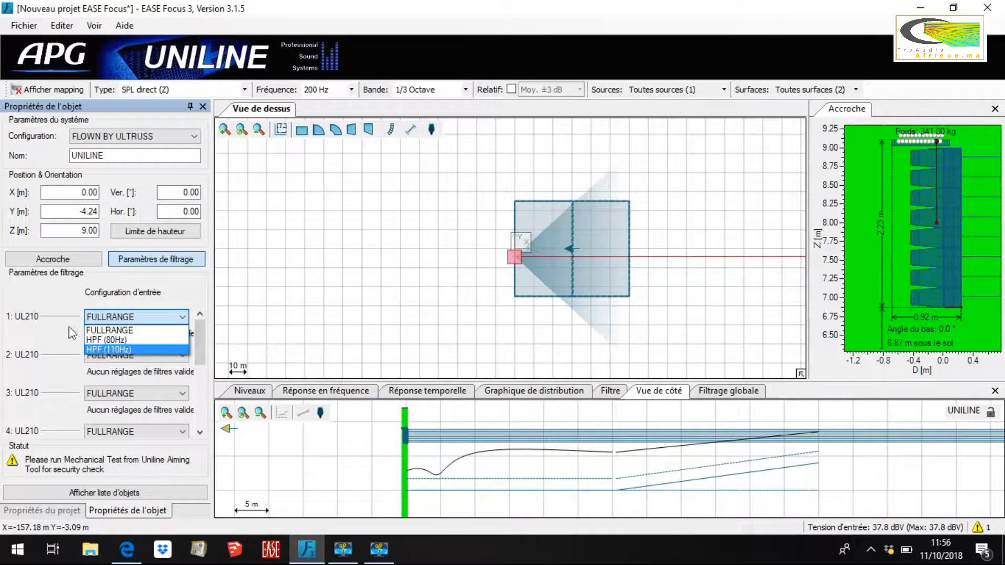
{"action": "left_click", "coordinate": [89, 295]}
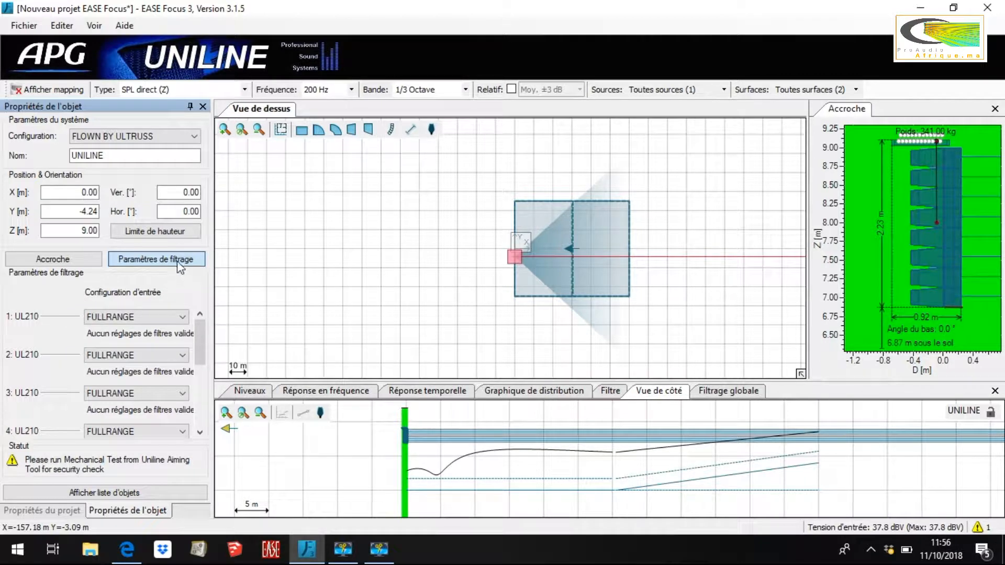
{"action": "left_click_drag", "start_coordinate": [205, 337], "coordinate": [186, 308]}
- Enable the pin hole option in the UNILINE array's rigging settings and review the available positions, keeping hole 3
{"action": "left_click", "coordinate": [58, 262]}
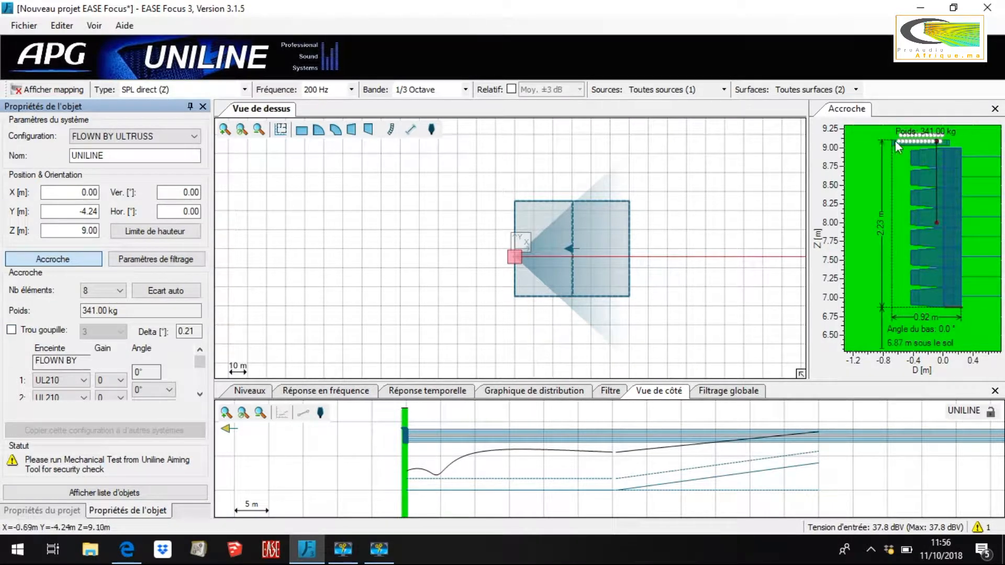
{"action": "left_click", "coordinate": [13, 332]}
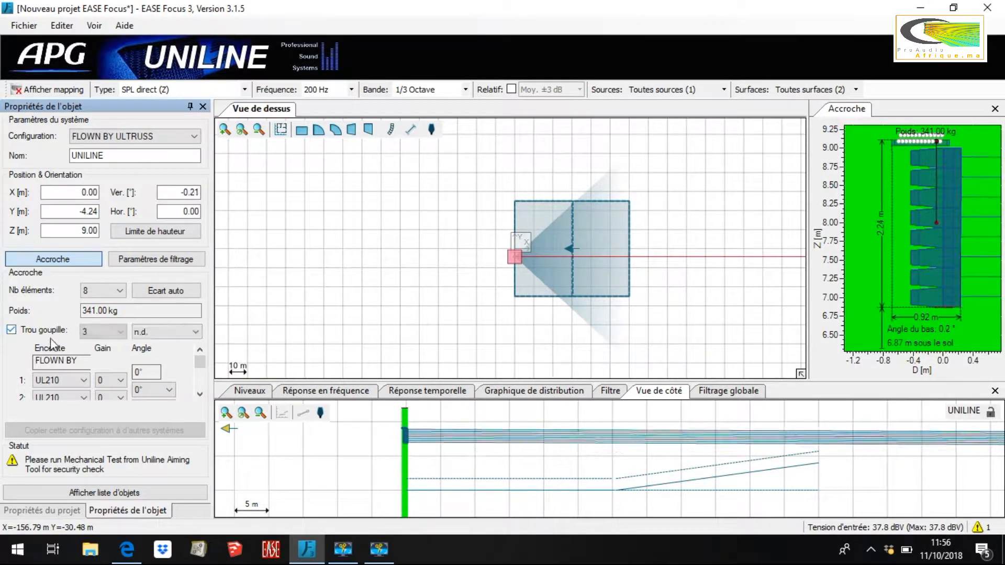
{"action": "left_click", "coordinate": [119, 336]}
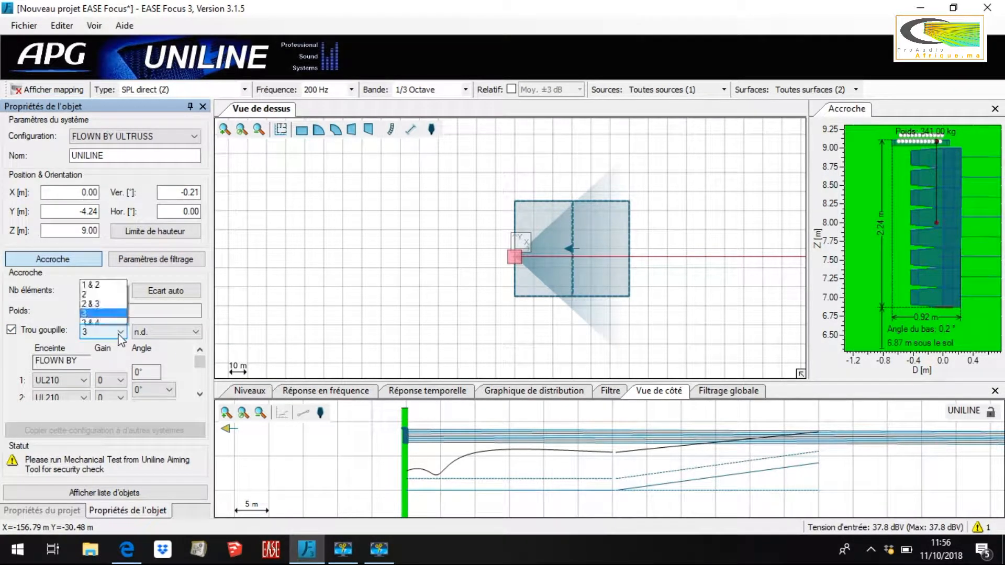
{"action": "left_click", "coordinate": [117, 336]}
{"action": "left_click", "coordinate": [118, 336]}
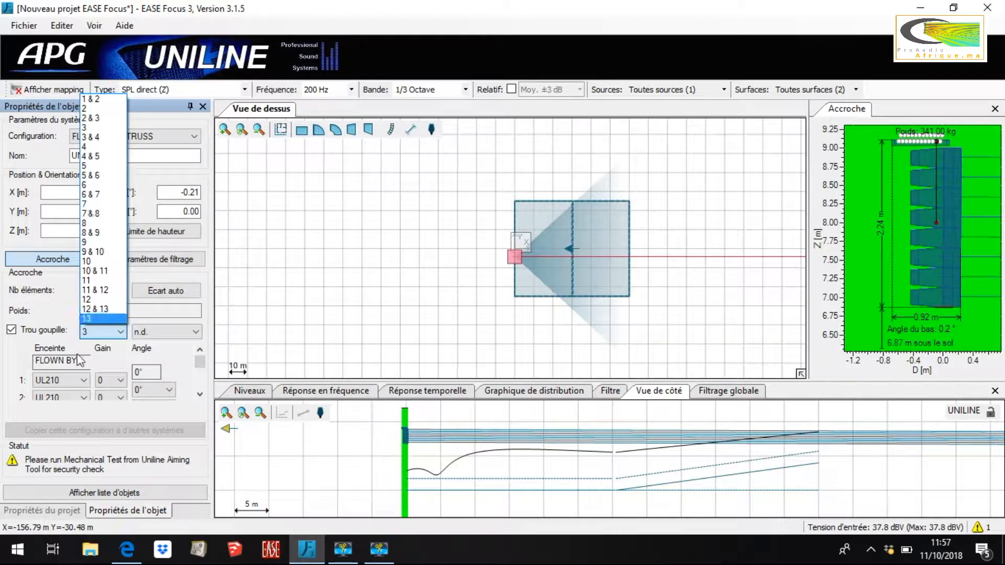
{"action": "left_click", "coordinate": [53, 314]}
- Try pin hole 4 as the second rigging point, then reset the second point to n.d
{"action": "left_click", "coordinate": [182, 333]}
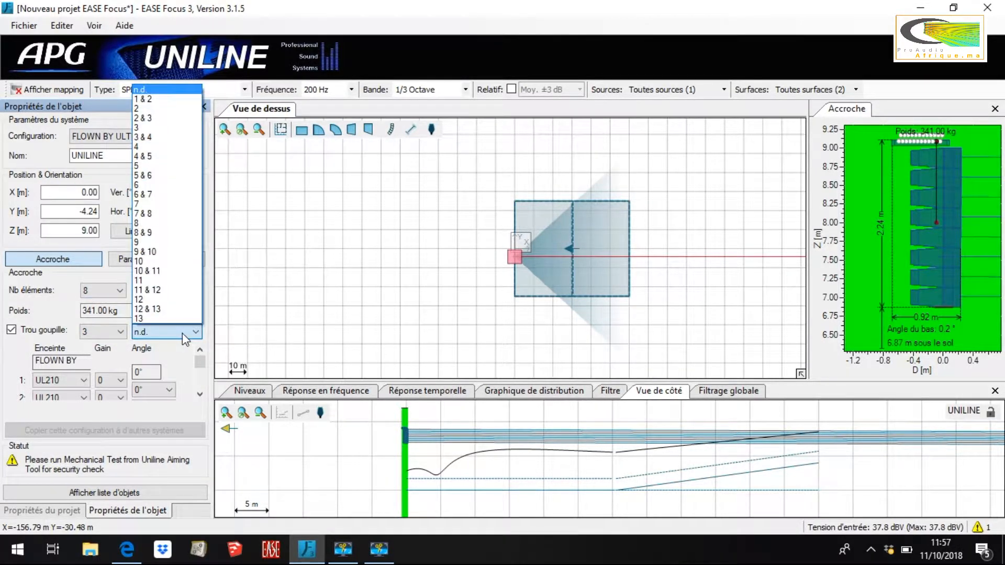
{"action": "left_click", "coordinate": [166, 152]}
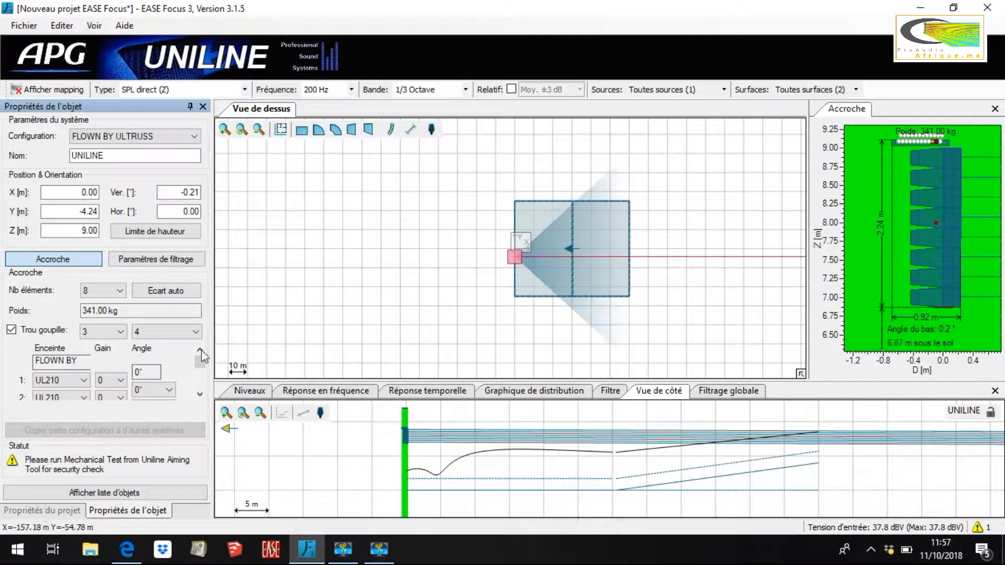
{"action": "left_click", "coordinate": [189, 331]}
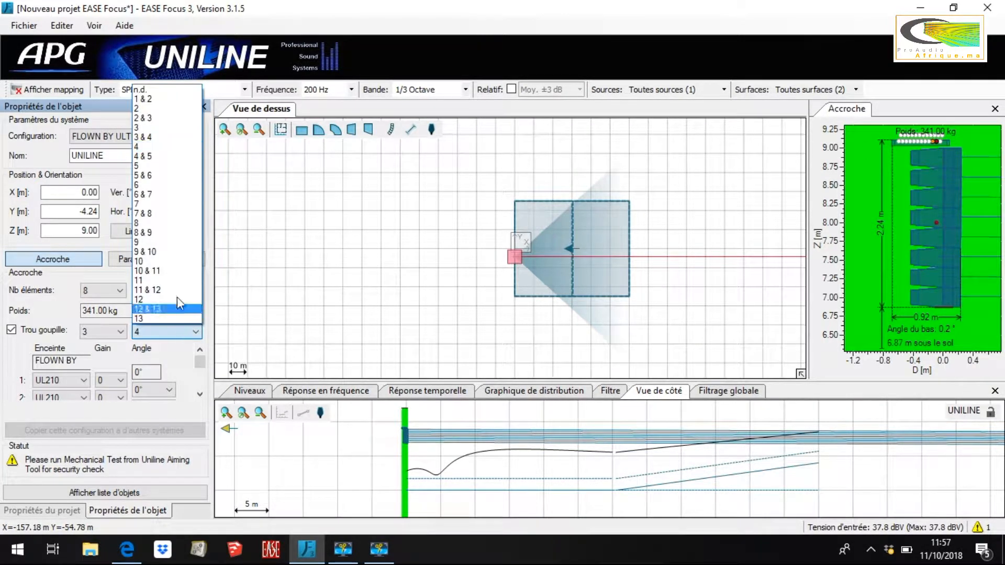
{"action": "left_click", "coordinate": [164, 91]}
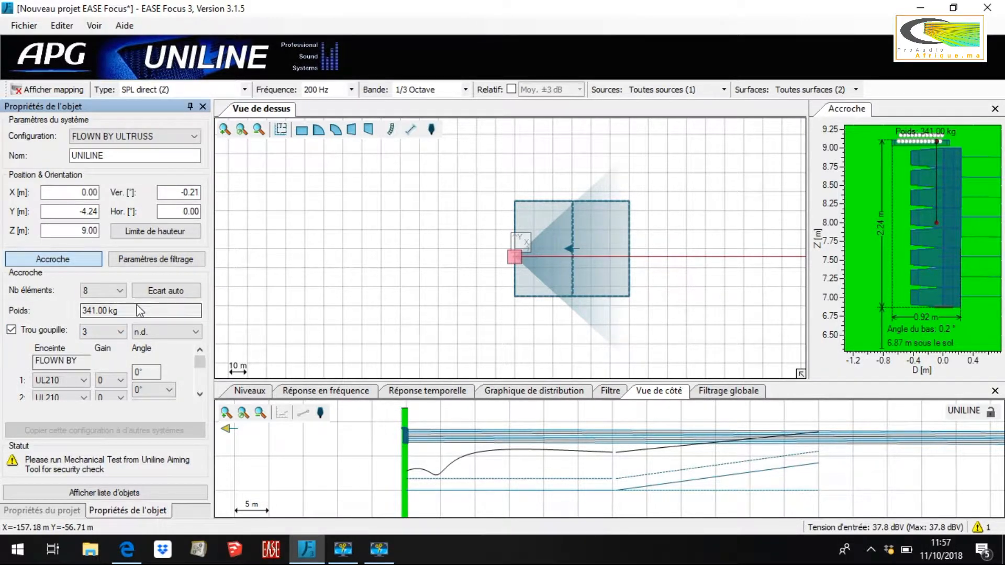
- Inspect the individual UL210 elements and the bumper in the rigging diagram
{"action": "left_click", "coordinate": [952, 159]}
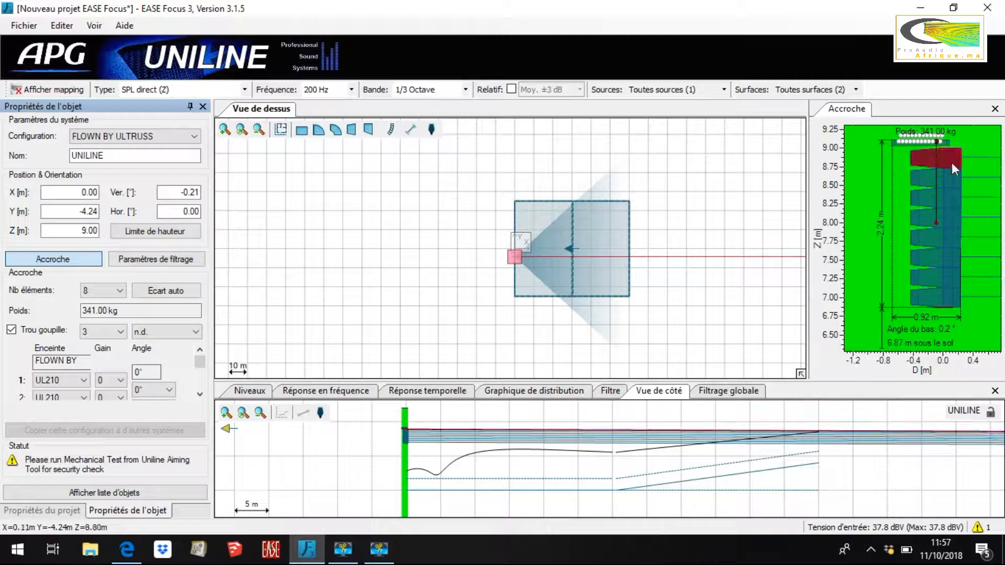
{"action": "left_click", "coordinate": [938, 269]}
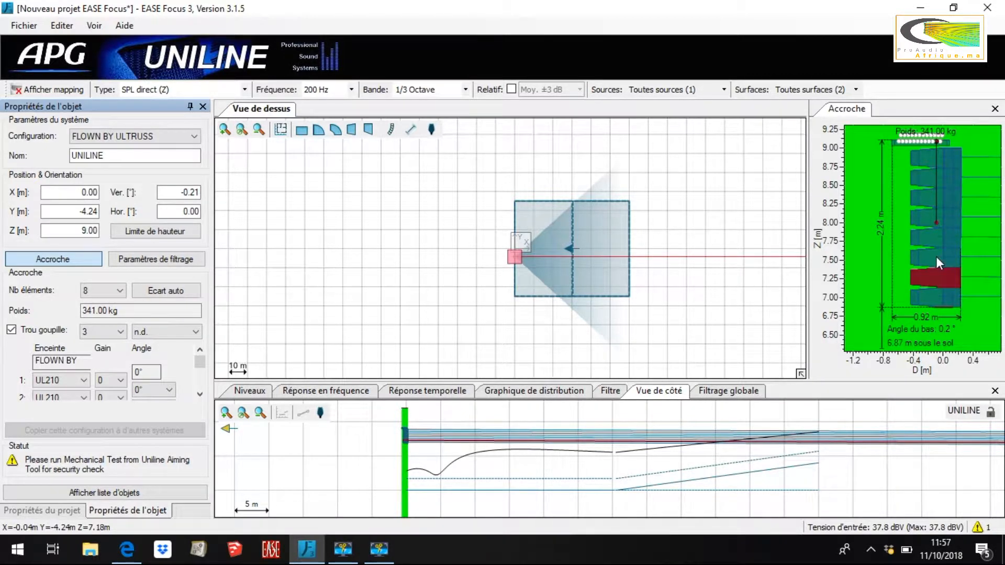
{"action": "left_click", "coordinate": [930, 157]}
{"action": "left_click", "coordinate": [952, 138]}
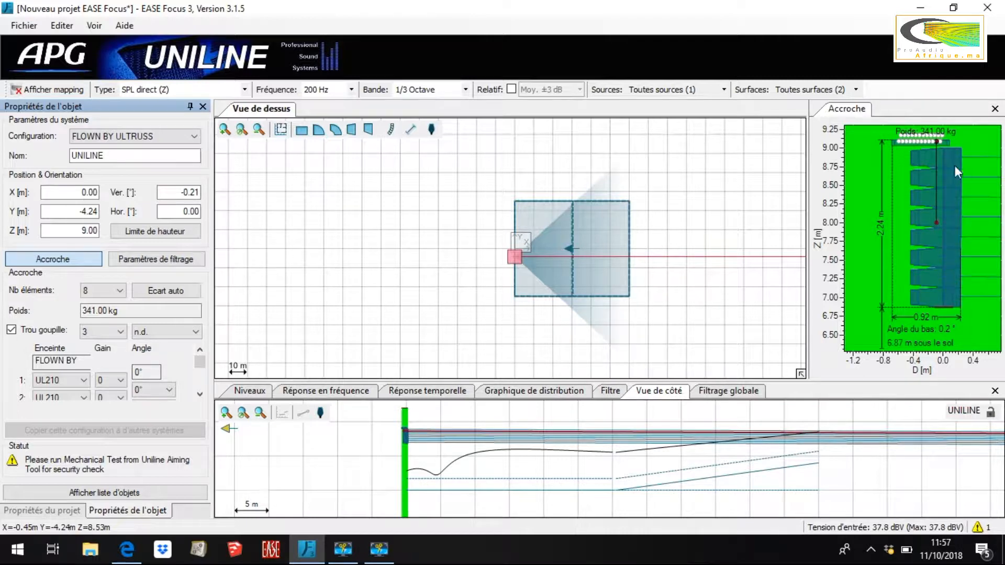
{"action": "left_click", "coordinate": [942, 203]}
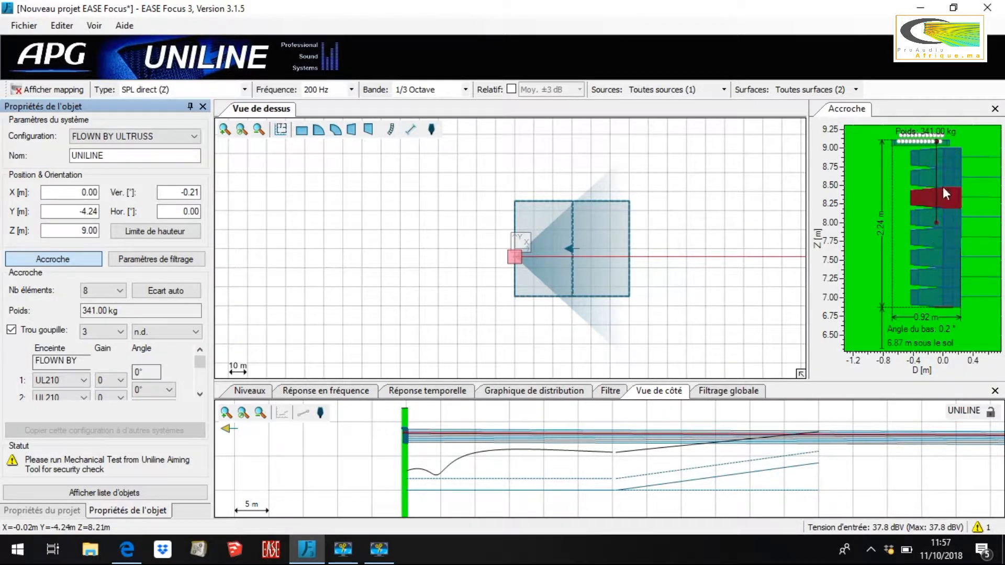
{"action": "left_click", "coordinate": [924, 139]}
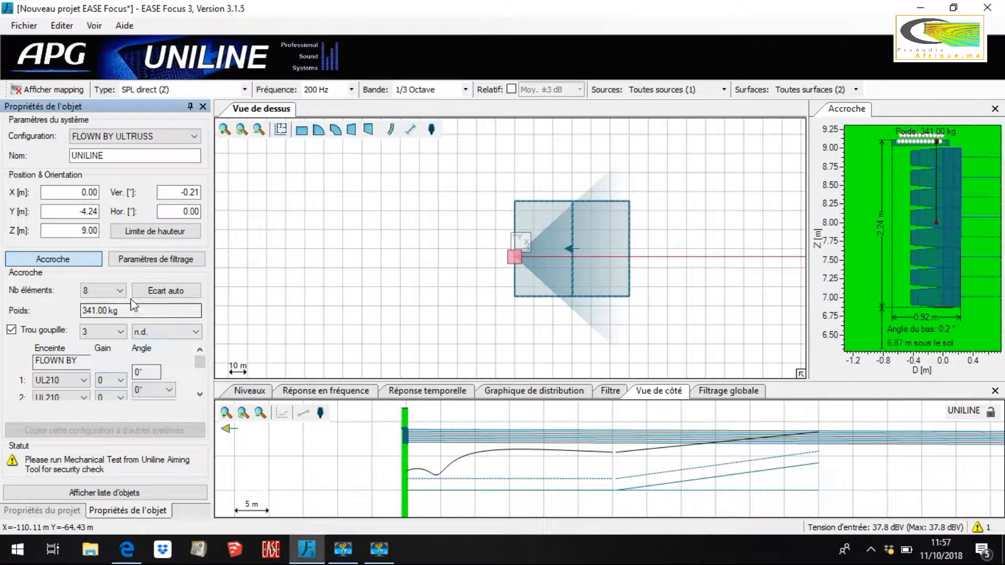
- Set the angle between the second and third UL210 elements to 3°, then reduce it to 1° and view the remaining elements
{"action": "left_click_drag", "start_coordinate": [199, 359], "coordinate": [199, 369]}
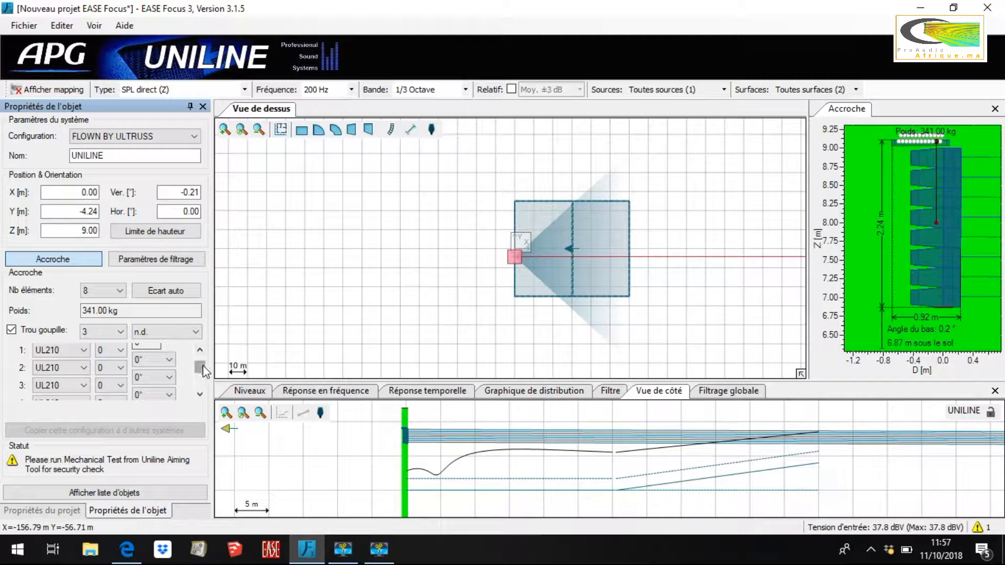
{"action": "scroll", "coordinate": [207, 360], "scroll_direction": "up", "scroll_amount": 1}
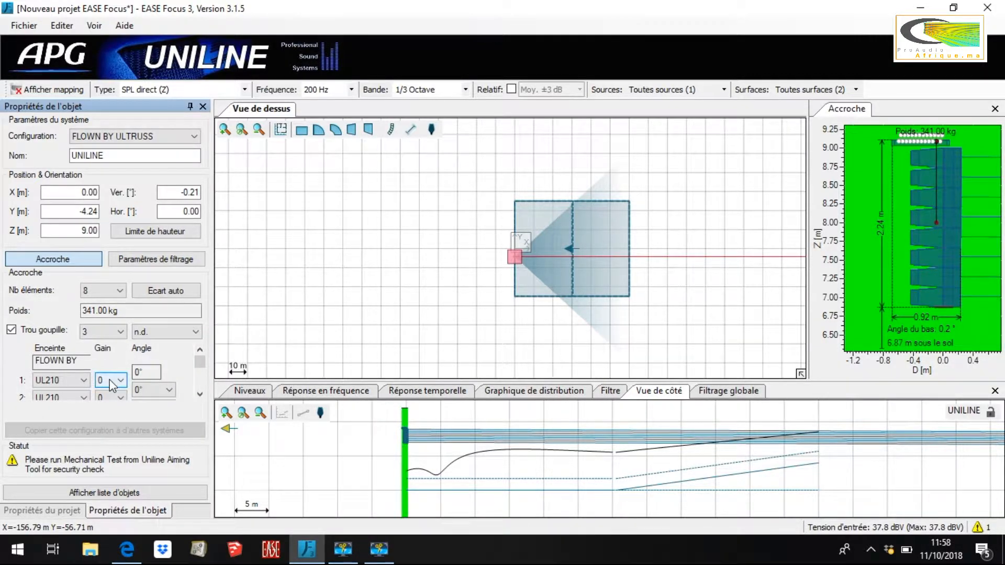
{"action": "left_click", "coordinate": [201, 395]}
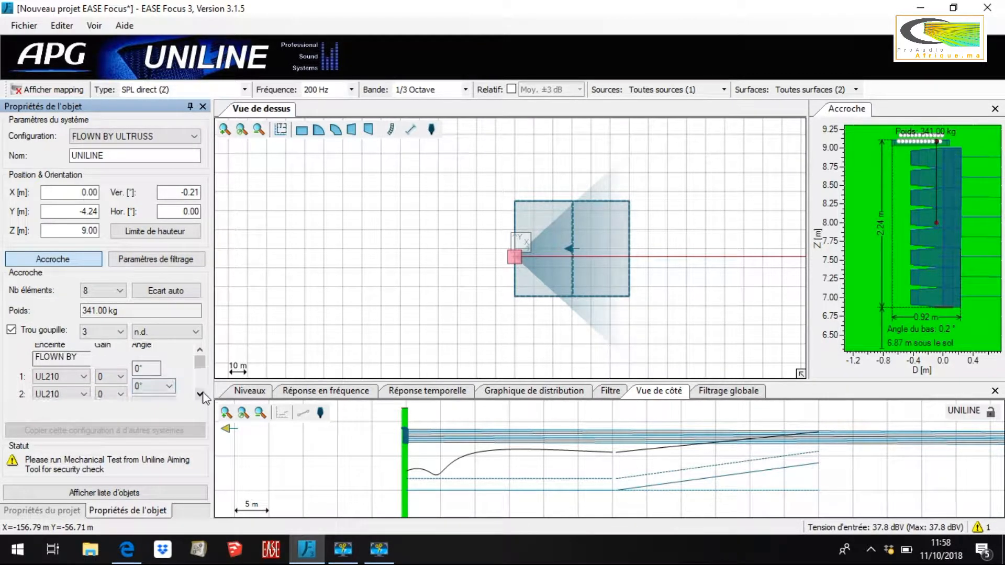
{"action": "left_click", "coordinate": [169, 393]}
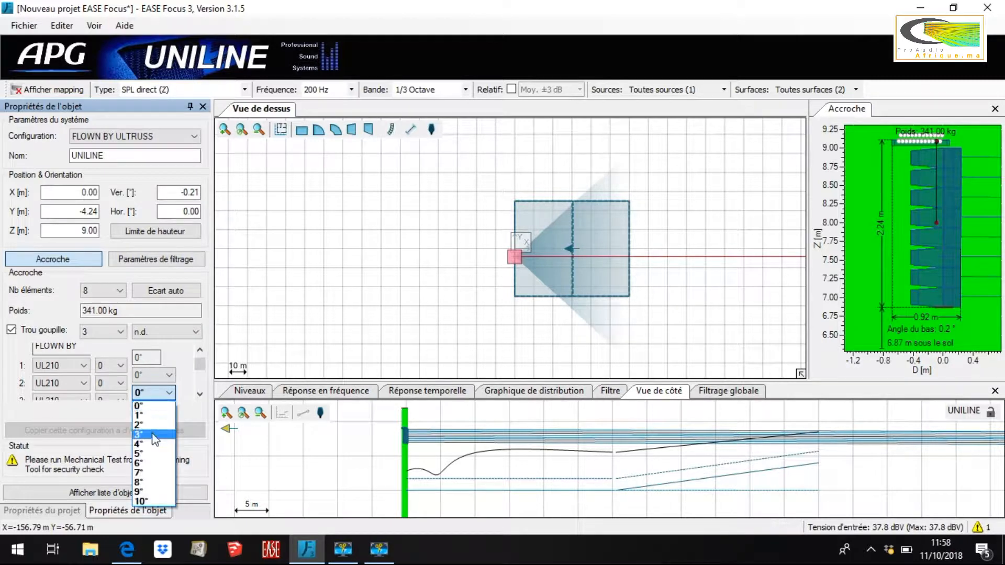
{"action": "left_click", "coordinate": [156, 438]}
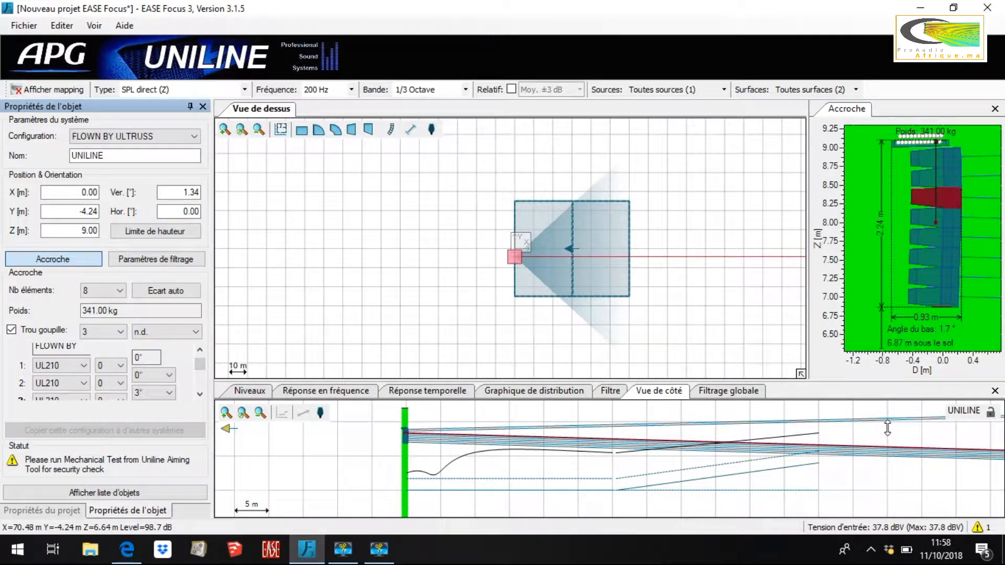
{"action": "left_click_drag", "start_coordinate": [887, 429], "coordinate": [883, 425]}
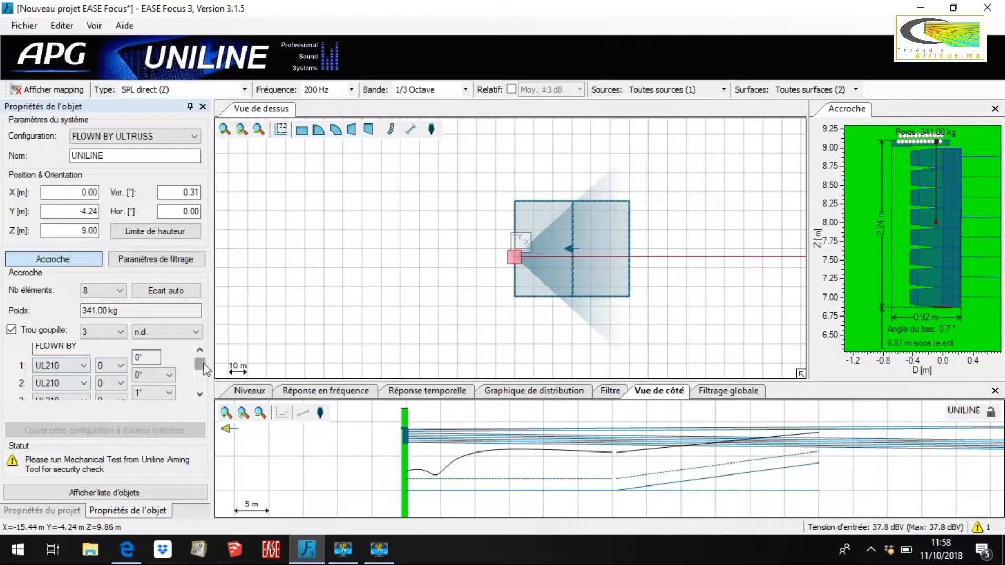
{"action": "left_click_drag", "start_coordinate": [202, 373], "coordinate": [202, 398]}
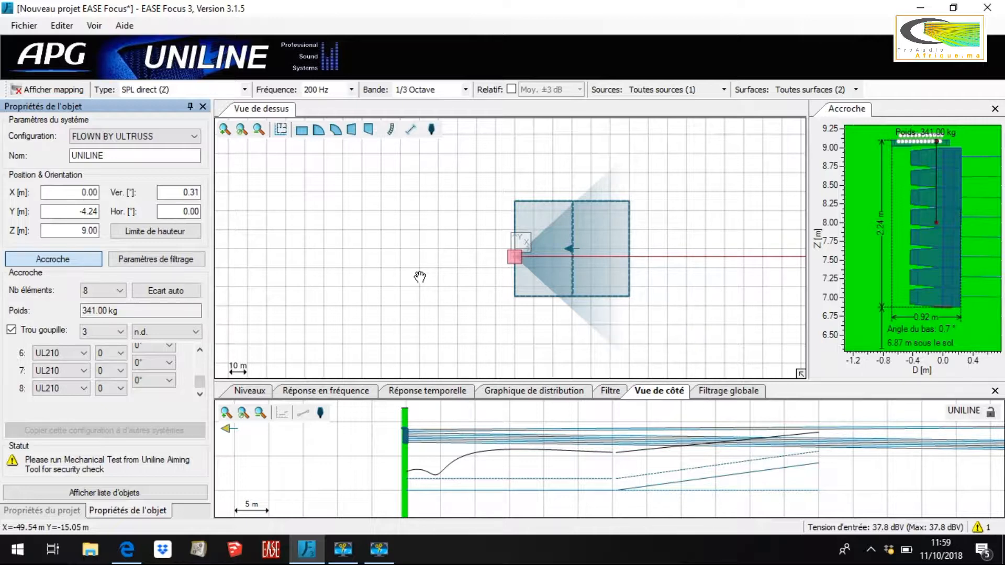
- Display the direct SPL mapping and examine the array's side-view coverage at 5000 Hz
{"action": "left_click", "coordinate": [52, 94]}
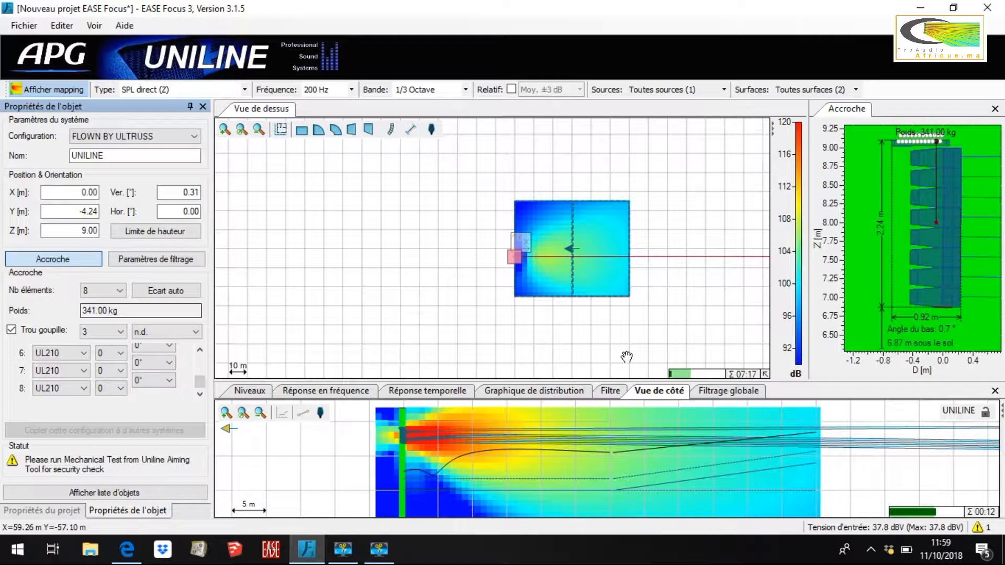
{"action": "left_click", "coordinate": [335, 89]}
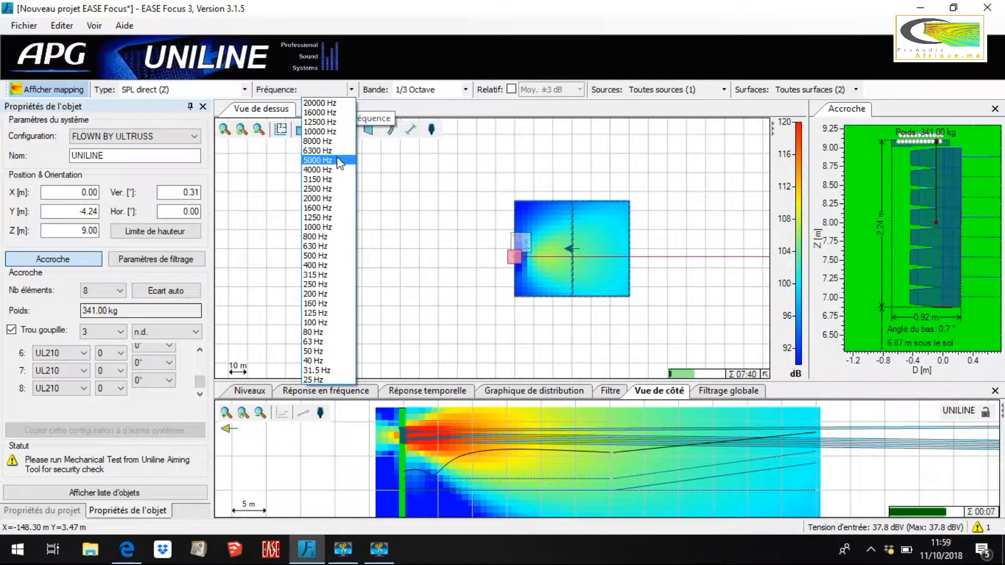
{"action": "left_click", "coordinate": [338, 160]}
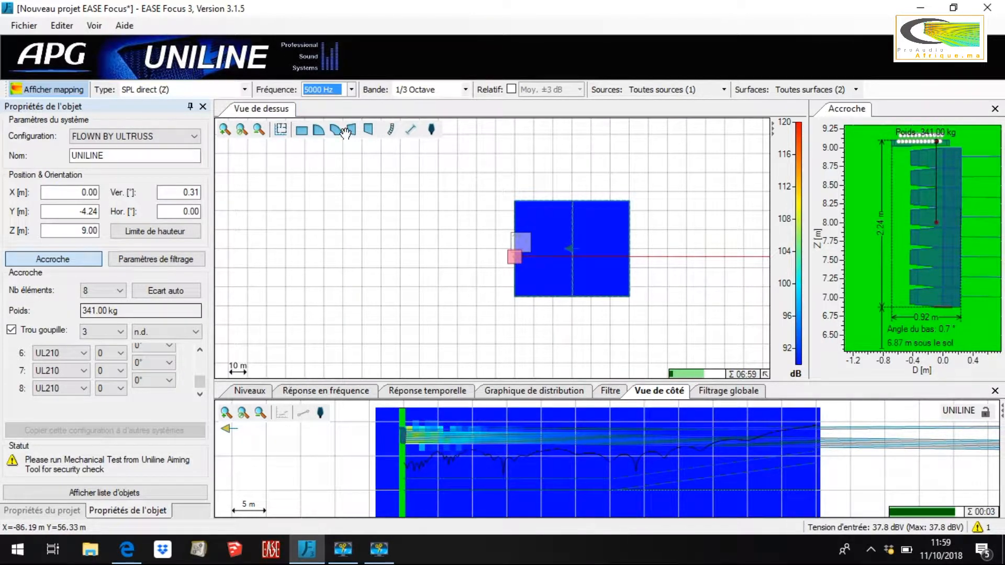
{"action": "scroll", "coordinate": [405, 422], "scroll_direction": "up", "scroll_amount": 3}
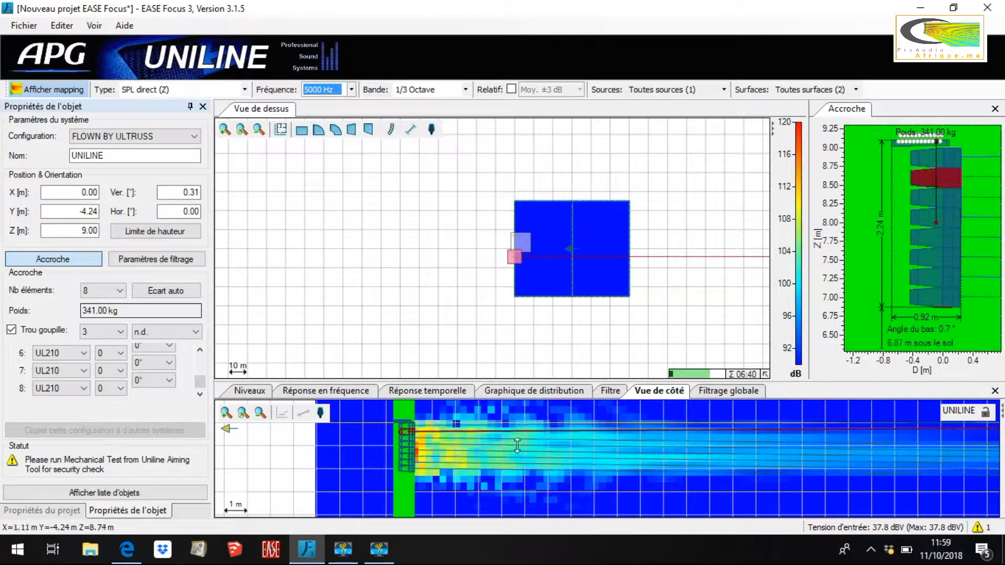
- Compare the array's direct SPL mapping at 1000 Hz, 63 Hz and 250 Hz
{"action": "left_click", "coordinate": [352, 90]}
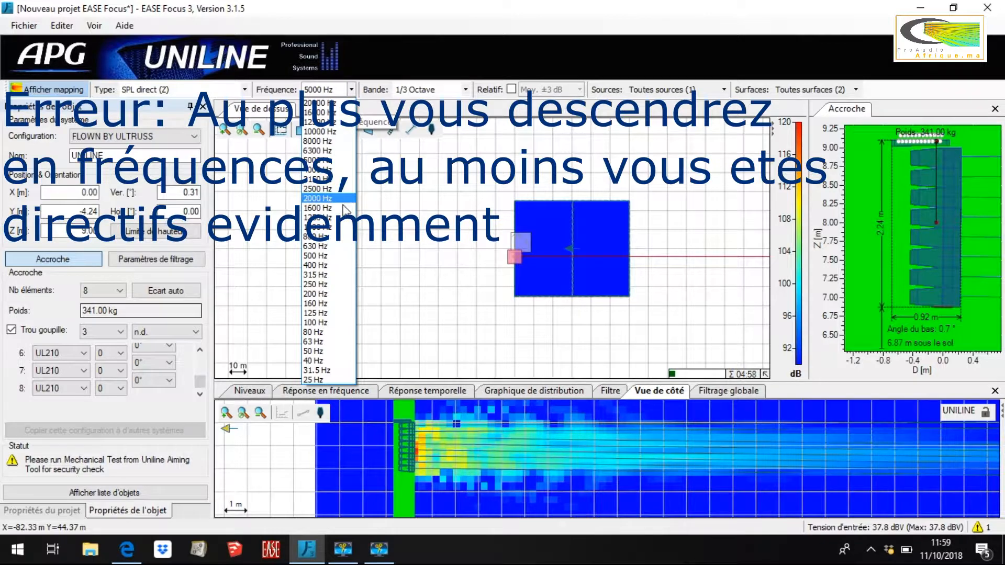
{"action": "left_click", "coordinate": [344, 232]}
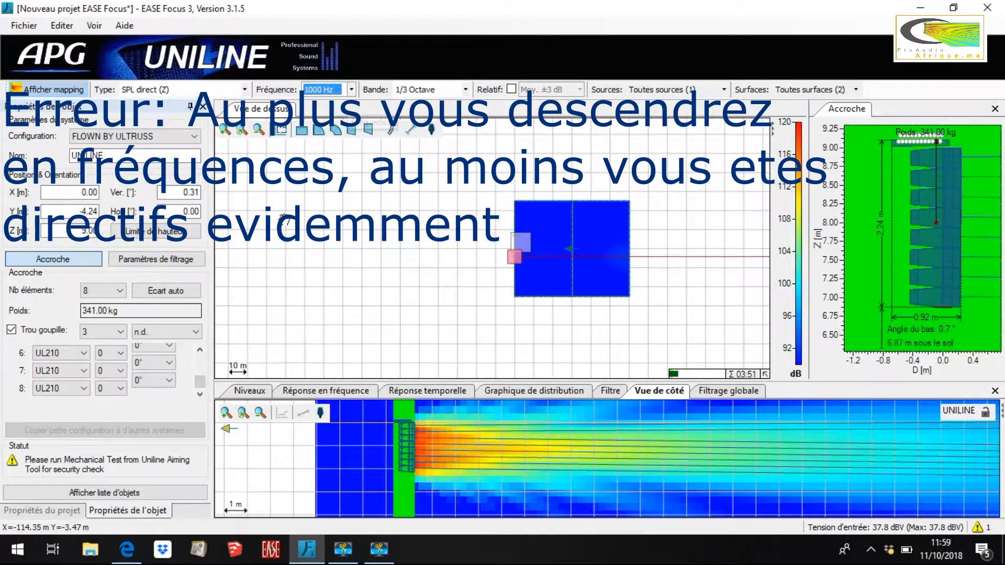
{"action": "left_click", "coordinate": [352, 89]}
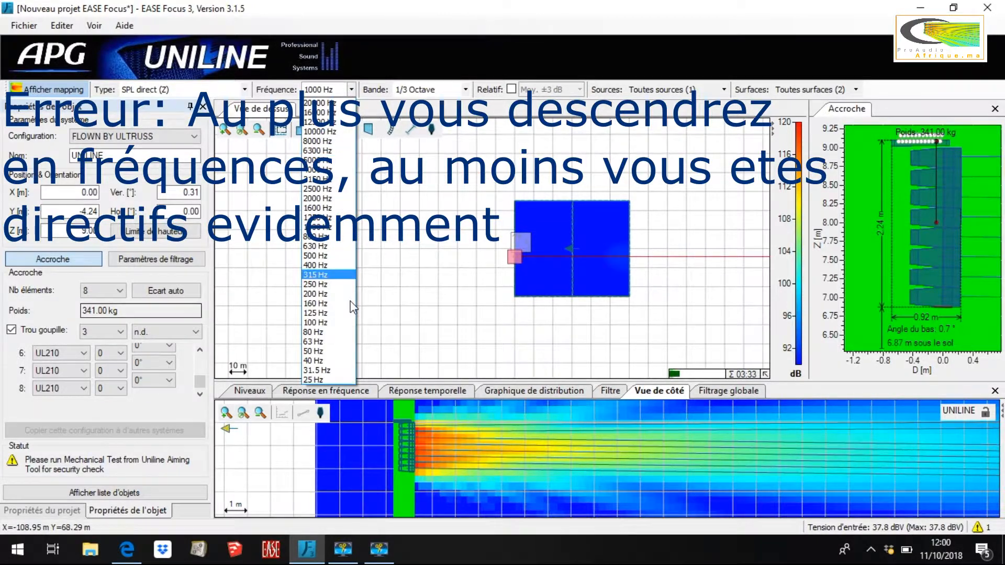
{"action": "left_click", "coordinate": [344, 342]}
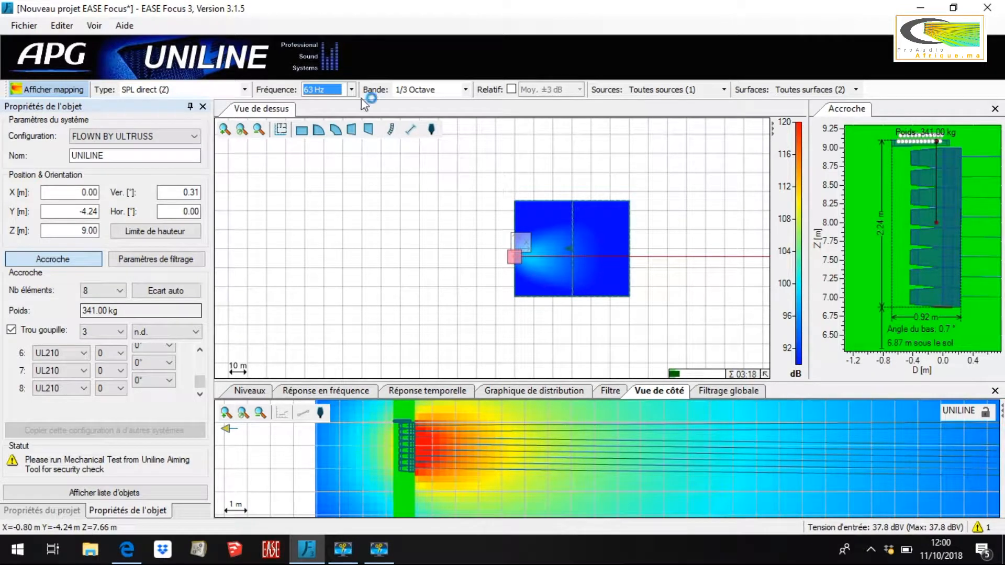
{"action": "left_click", "coordinate": [351, 90]}
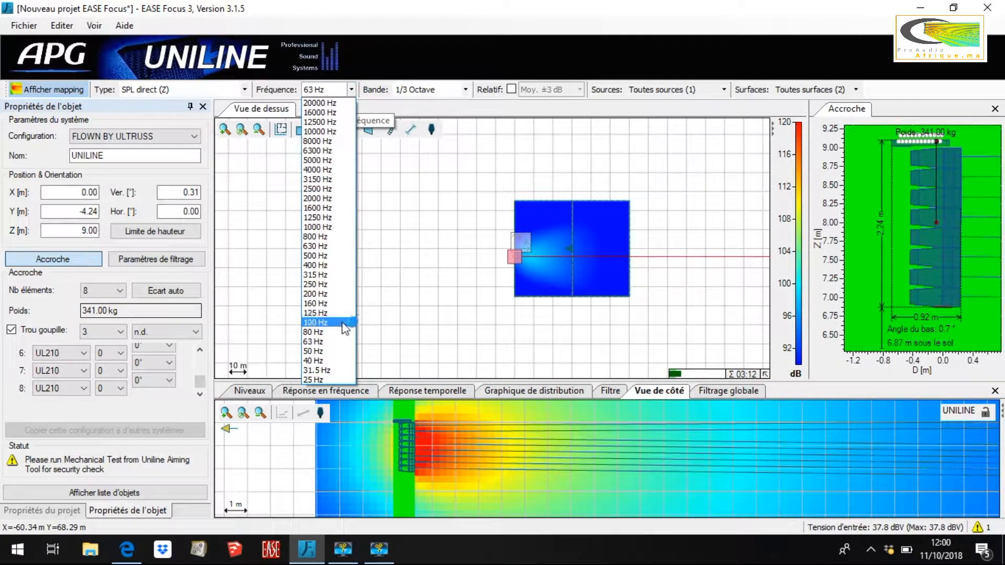
{"action": "left_click", "coordinate": [332, 286]}
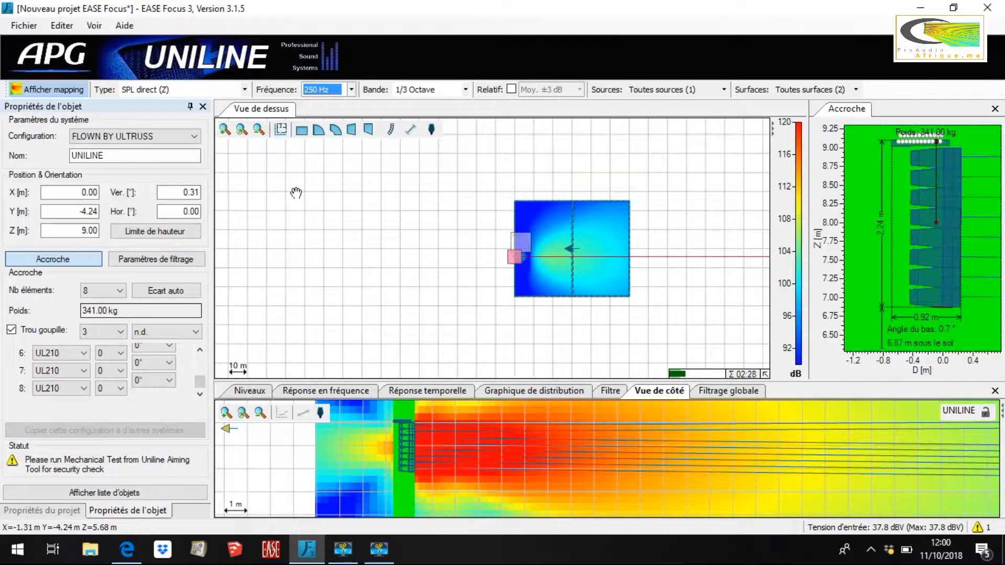
- Examine the array's direct SPL mapping at 500 Hz in the side view, then hide the mapping
{"action": "left_click", "coordinate": [352, 90]}
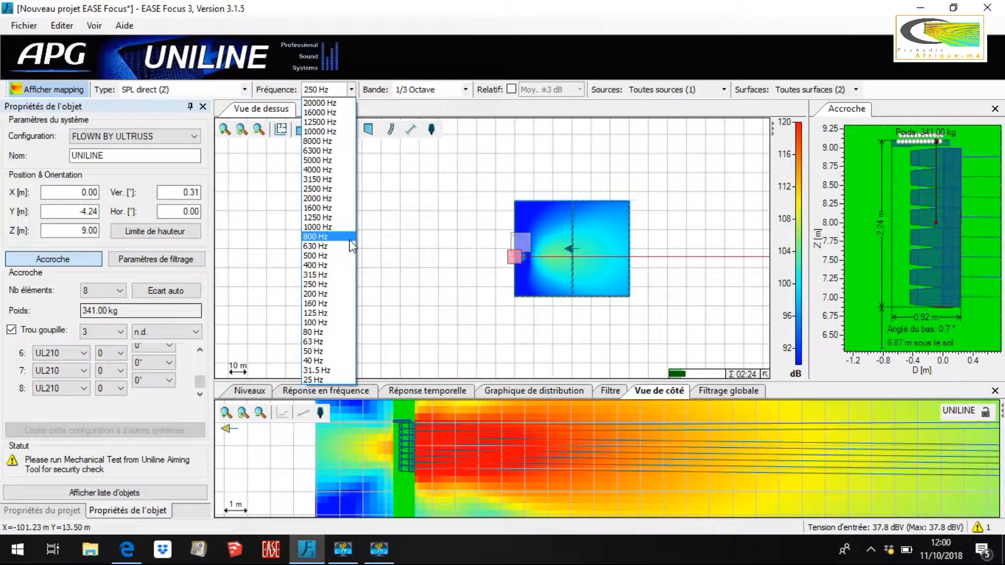
{"action": "left_click", "coordinate": [348, 256]}
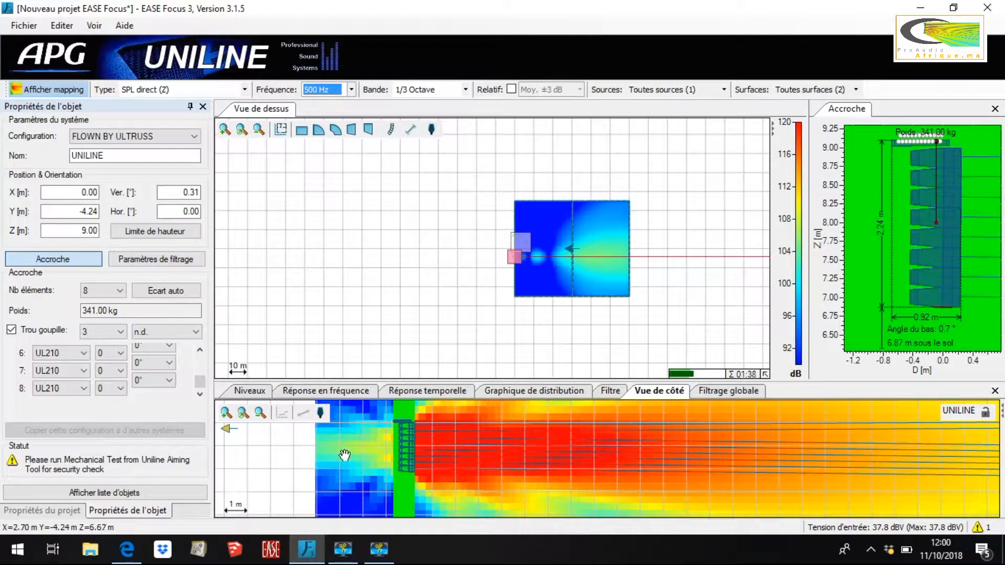
{"action": "scroll", "coordinate": [475, 446], "scroll_direction": "up", "scroll_amount": 2}
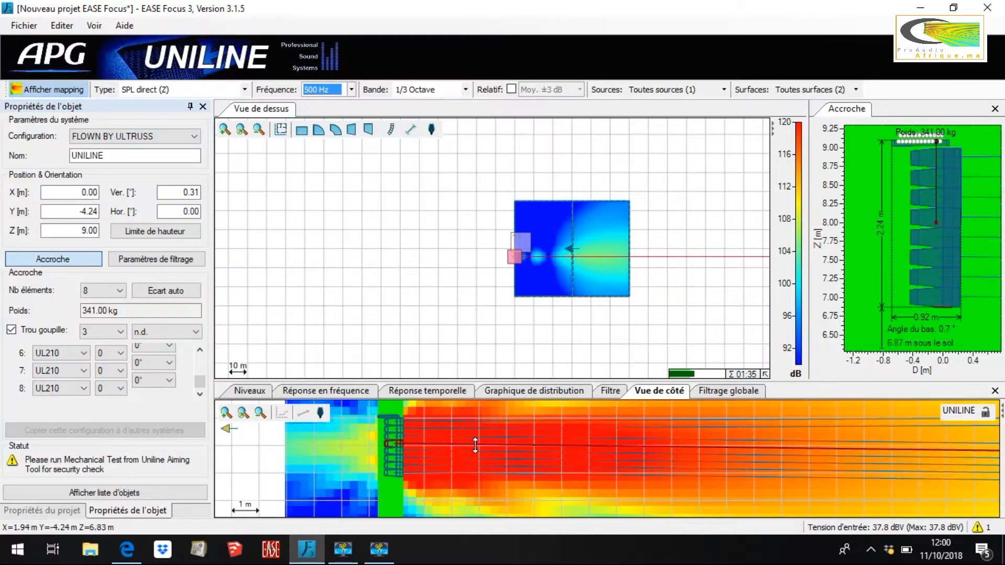
{"action": "scroll", "coordinate": [476, 445], "scroll_direction": "down", "scroll_amount": 4}
{"action": "scroll", "coordinate": [476, 445], "scroll_direction": "down", "scroll_amount": 2}
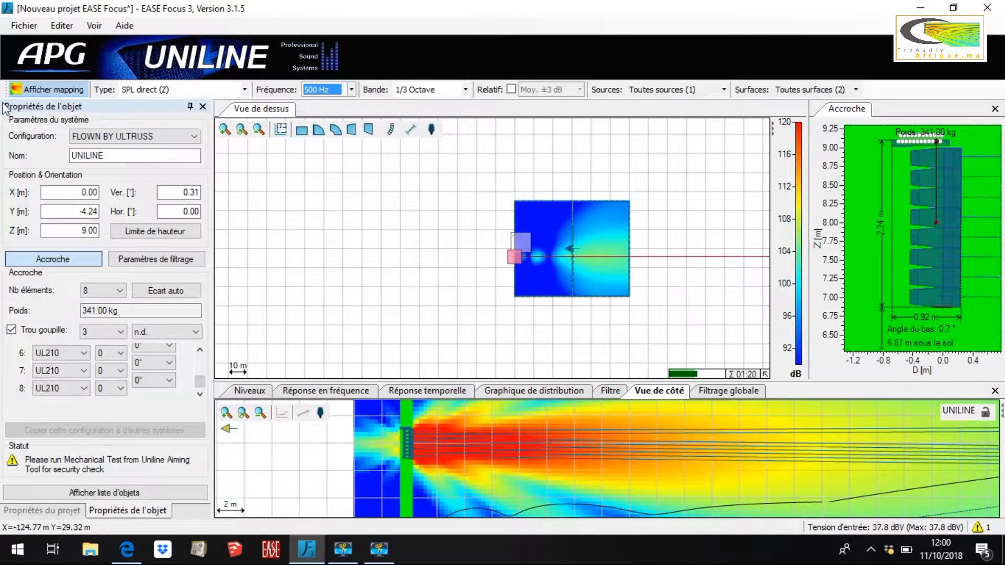
{"action": "left_click", "coordinate": [40, 90]}
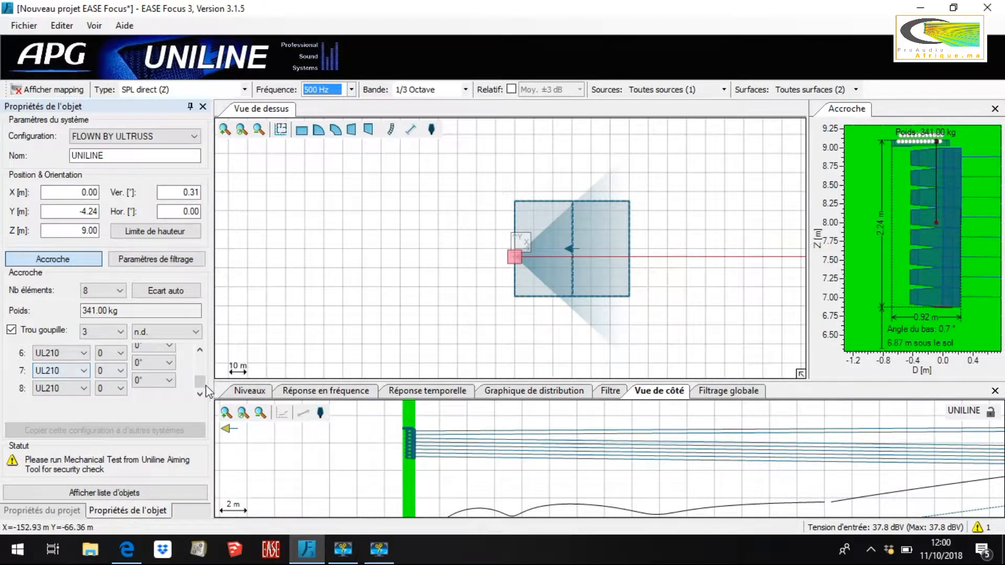
- Change the first element of the array to a UL115B subwoofer
{"action": "left_click", "coordinate": [199, 350]}
{"action": "left_click", "coordinate": [199, 349]}
{"action": "left_click", "coordinate": [199, 350]}
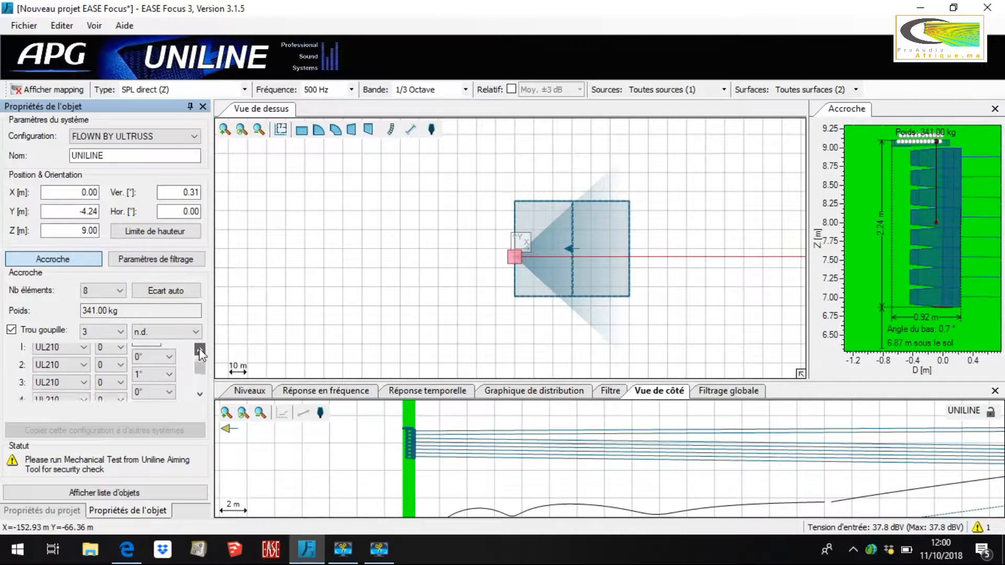
{"action": "left_click", "coordinate": [200, 350]}
{"action": "left_click", "coordinate": [73, 381]}
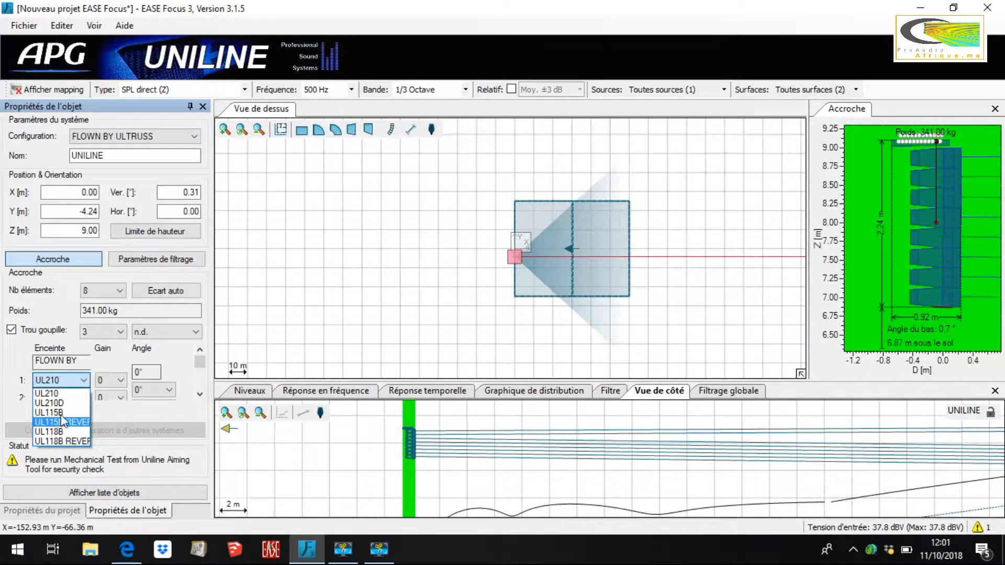
{"action": "left_click", "coordinate": [60, 414]}
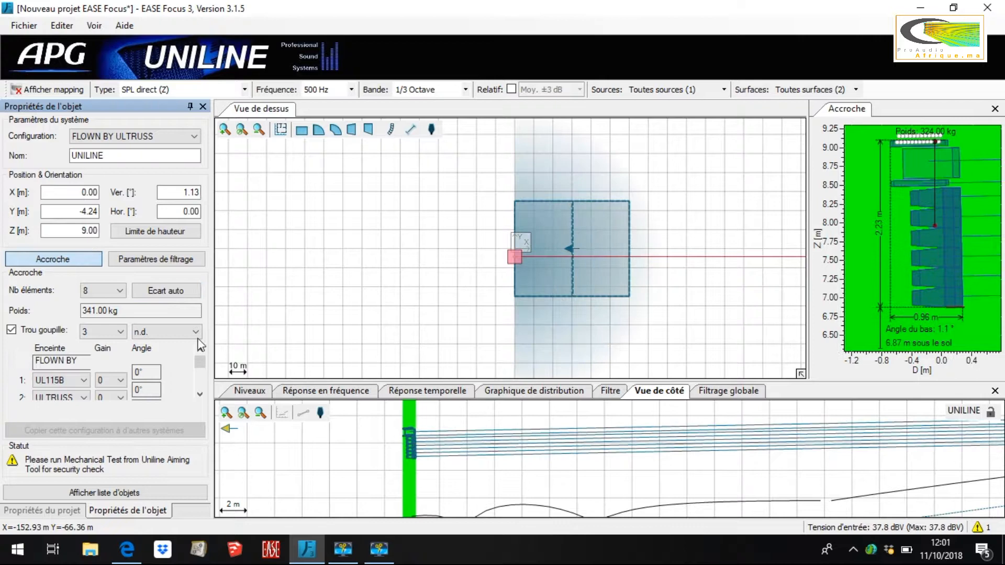
- Change the second and third elements of the array to UL115B
{"action": "left_click", "coordinate": [200, 394]}
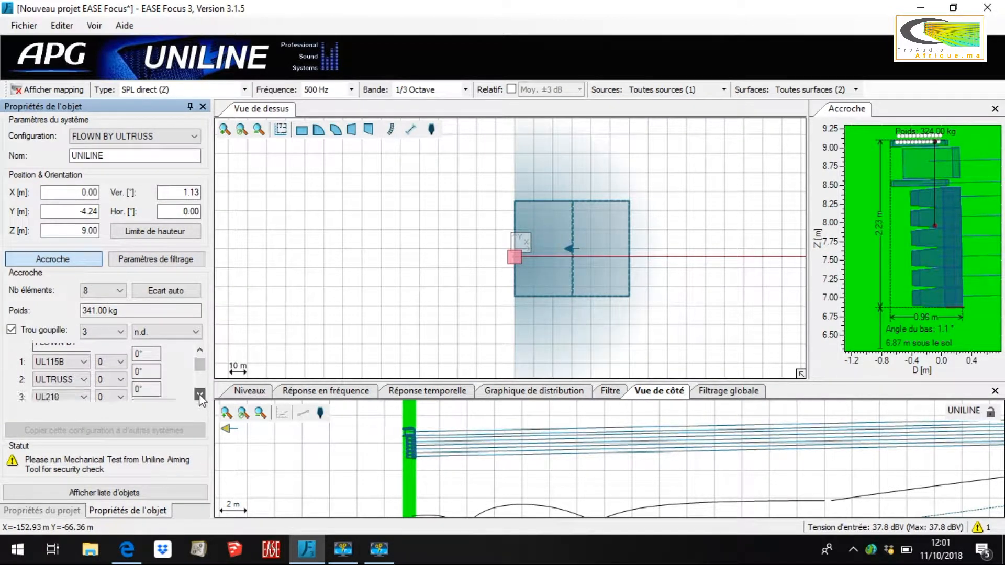
{"action": "left_click", "coordinate": [81, 379]}
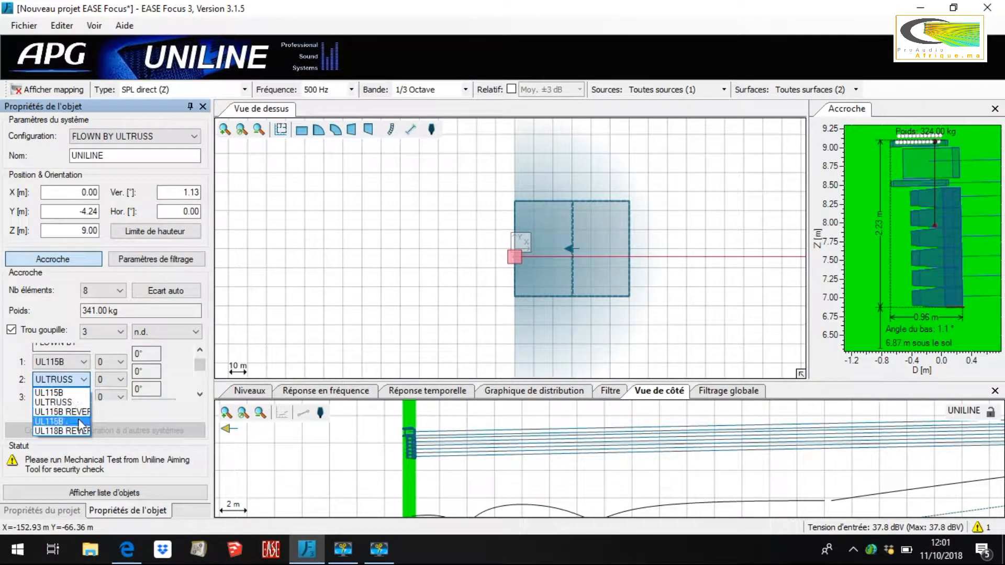
{"action": "left_click", "coordinate": [78, 402]}
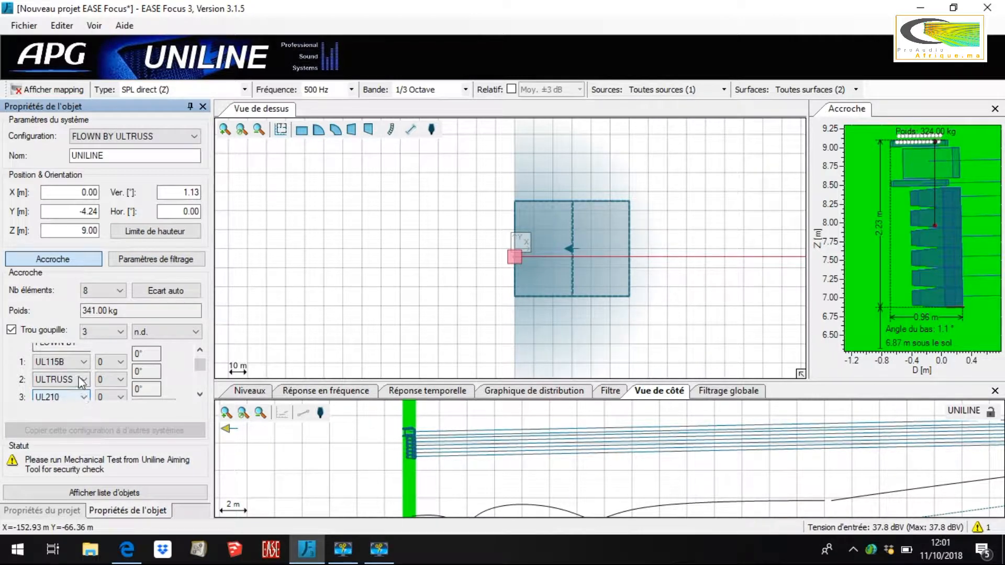
{"action": "left_click", "coordinate": [73, 379]}
{"action": "left_click", "coordinate": [63, 390]}
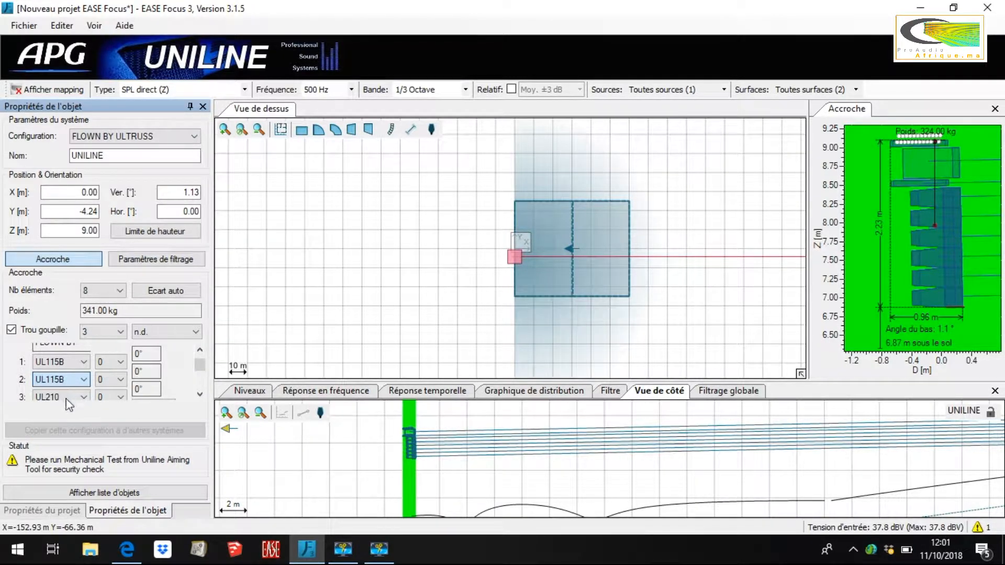
{"action": "left_click", "coordinate": [68, 395]}
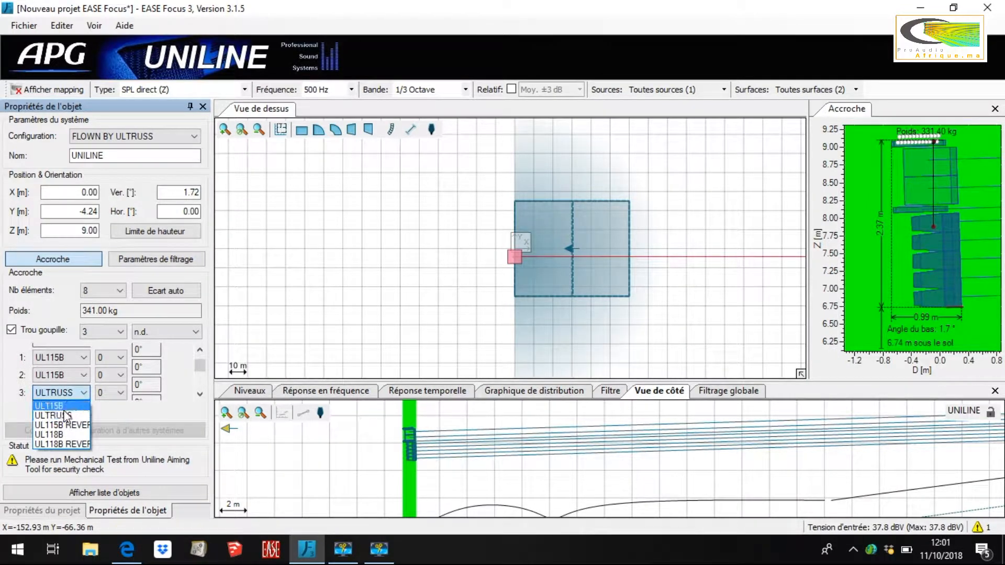
{"action": "left_click", "coordinate": [65, 406]}
- Change the second element to UL115B REVERSE
{"action": "left_click", "coordinate": [70, 375]}
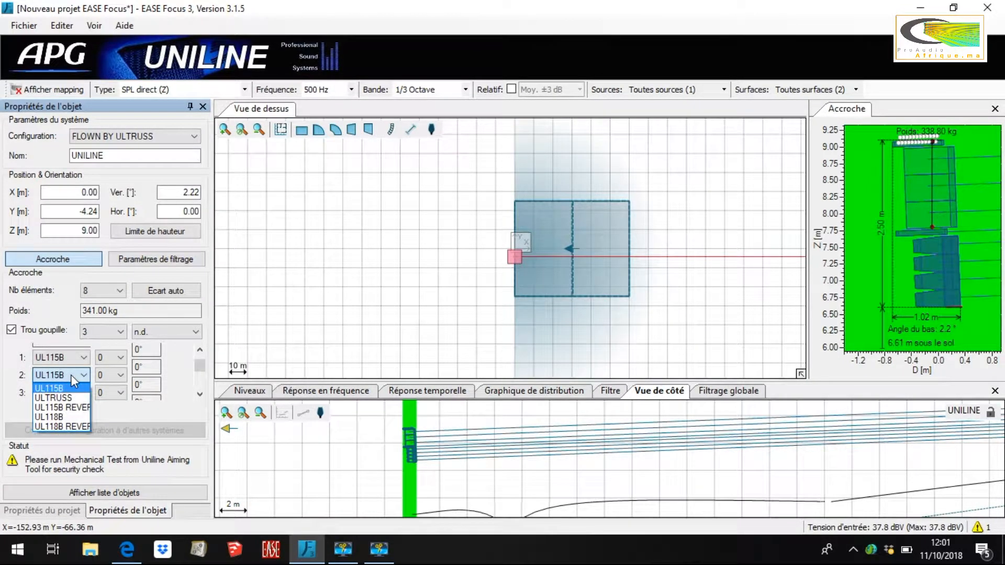
{"action": "left_click", "coordinate": [71, 389]}
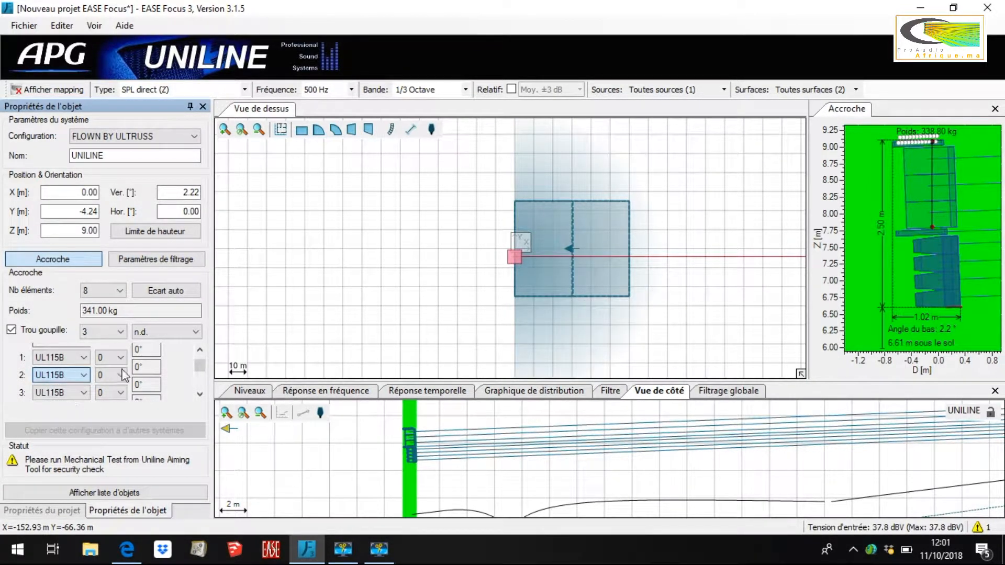
{"action": "left_click", "coordinate": [80, 374]}
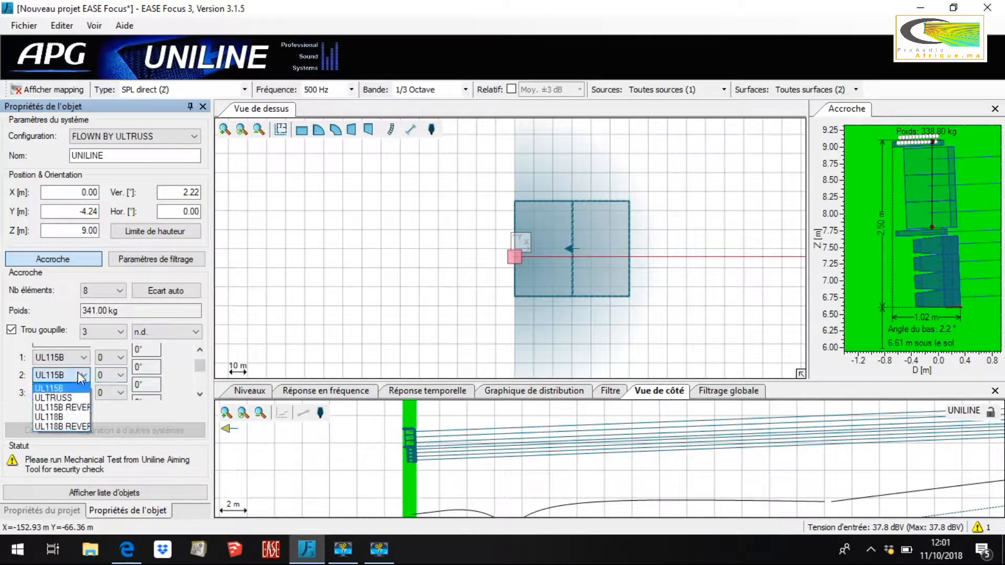
{"action": "left_click", "coordinate": [73, 408]}
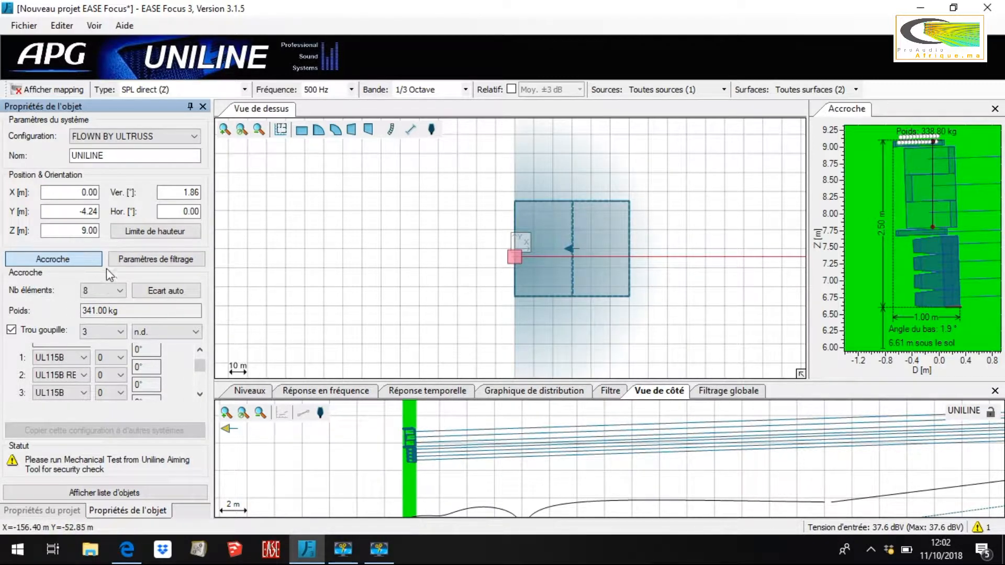
- Increase the array to 14 elements and set the angle between the last two UL210 elements to 8°
{"action": "left_click", "coordinate": [119, 290]}
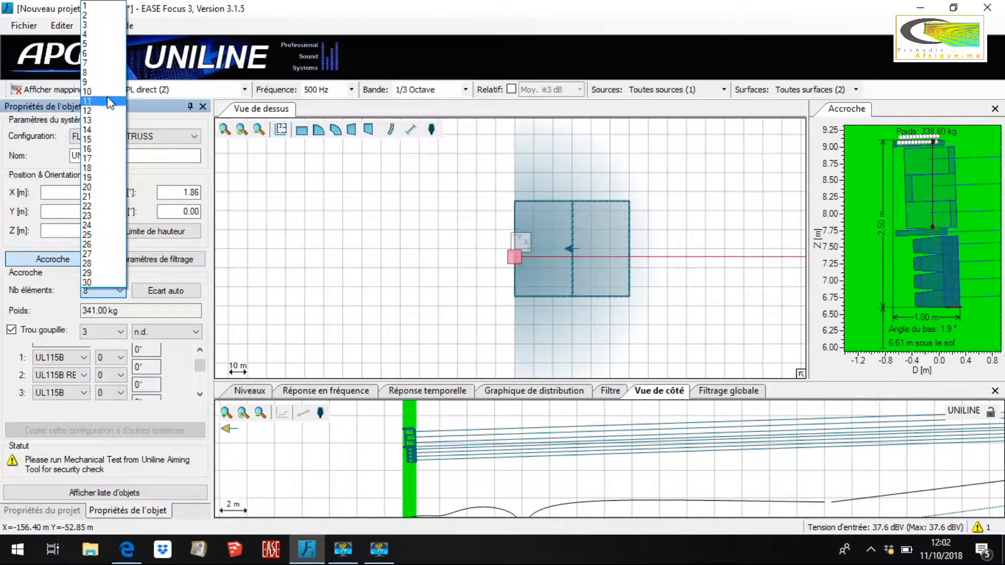
{"action": "left_click", "coordinate": [93, 130]}
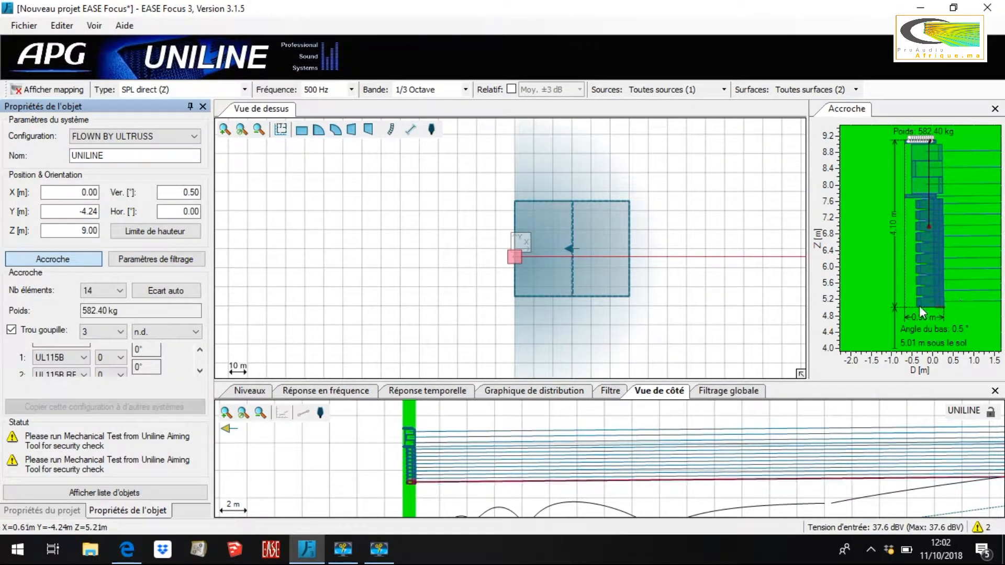
{"action": "left_click", "coordinate": [200, 372]}
{"action": "left_click", "coordinate": [200, 372]}
{"action": "left_click", "coordinate": [200, 372]}
{"action": "left_click", "coordinate": [200, 373]}
{"action": "left_click", "coordinate": [201, 373]}
{"action": "left_click", "coordinate": [200, 372]}
{"action": "left_click", "coordinate": [201, 372]}
{"action": "left_click", "coordinate": [200, 372]}
{"action": "left_click", "coordinate": [201, 372]}
{"action": "left_click", "coordinate": [201, 372]}
{"action": "left_click", "coordinate": [200, 373]}
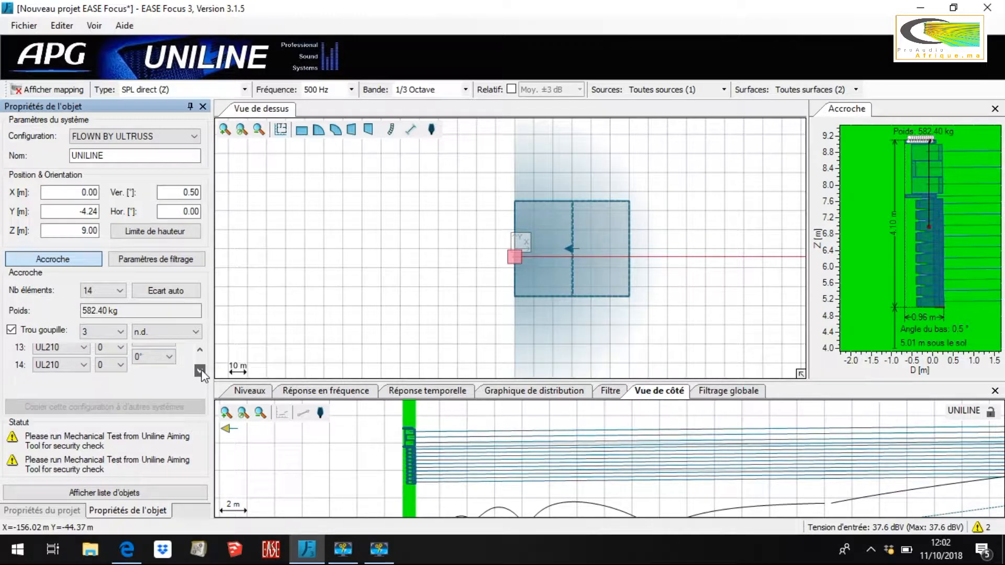
{"action": "left_click", "coordinate": [153, 357]}
{"action": "left_click", "coordinate": [142, 446]}
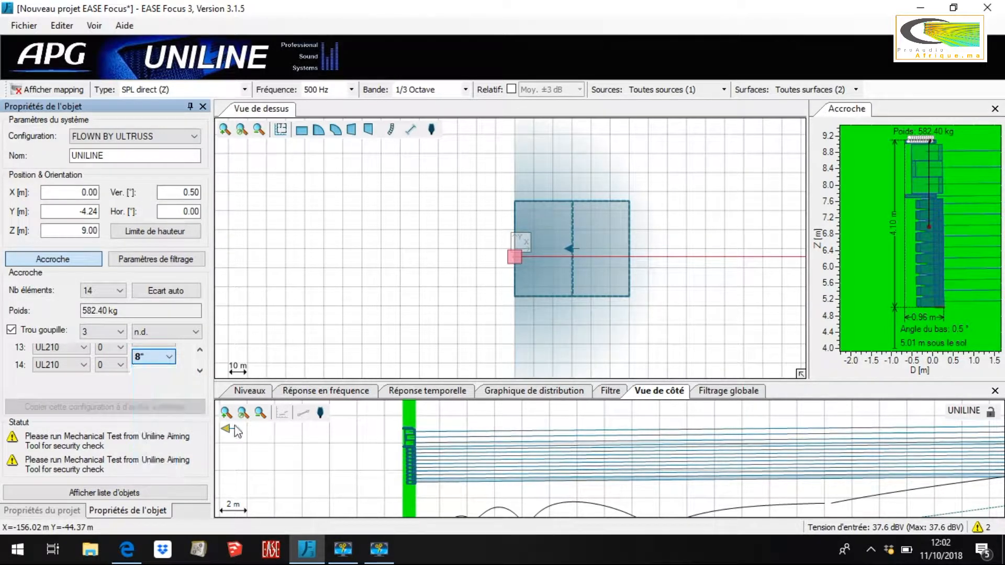
- Increase the array to 16 elements and tilt several UL210 aiming lines downward toward the audience surfaces in the side view
{"action": "left_click", "coordinate": [103, 291]}
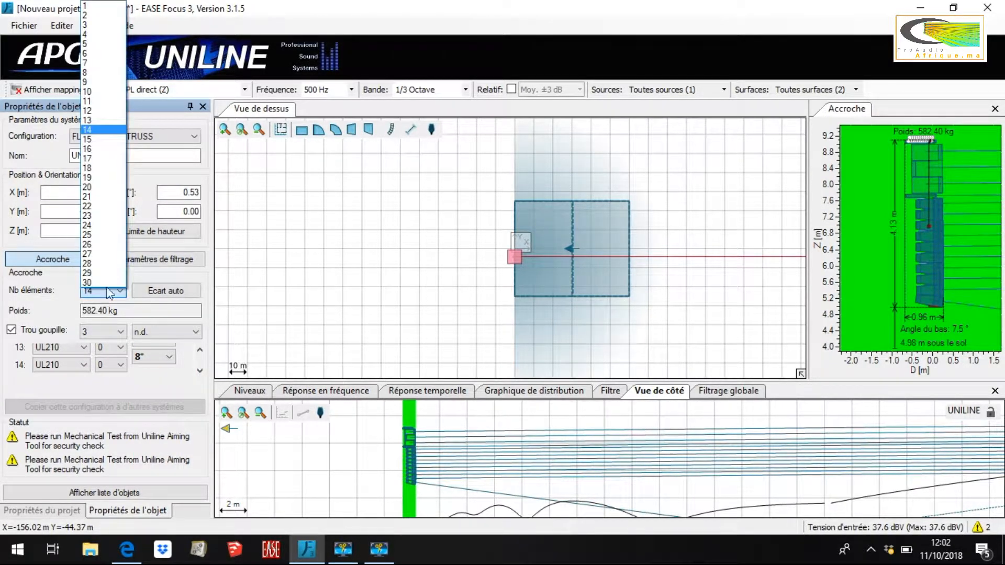
{"action": "left_click", "coordinate": [107, 149]}
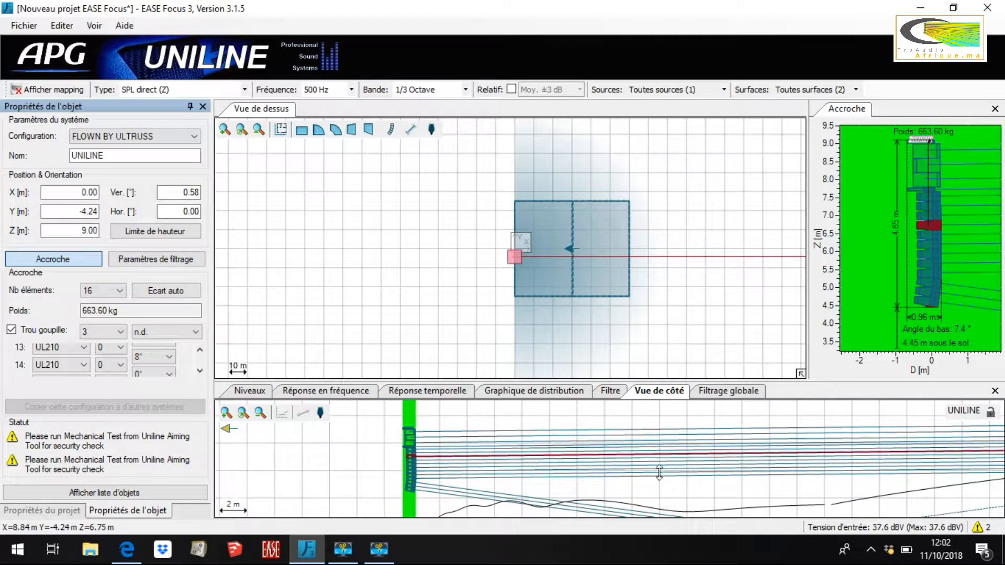
{"action": "scroll", "coordinate": [322, 451], "scroll_direction": "down", "scroll_amount": 3}
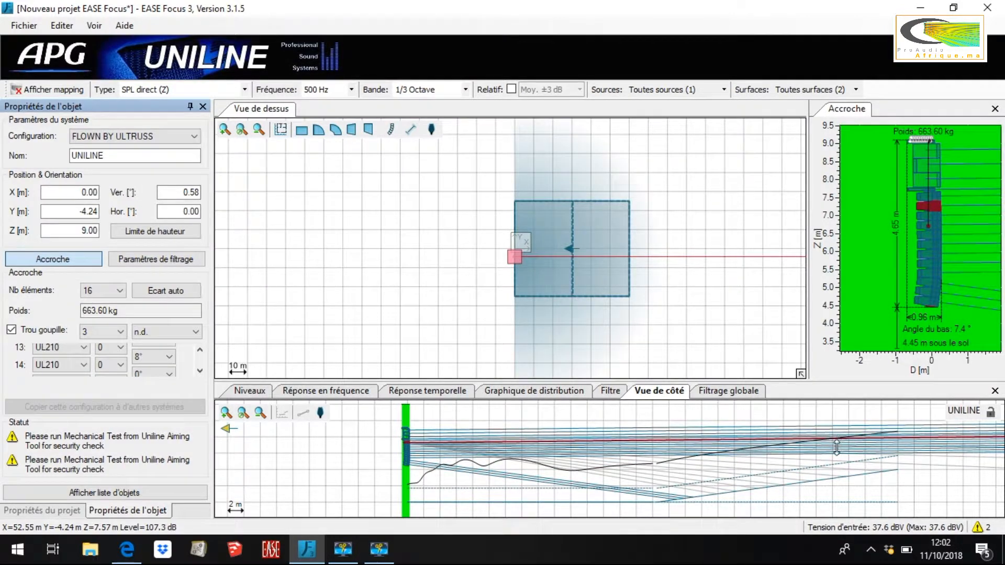
{"action": "mouse_move", "coordinate": [836, 440]}
{"action": "left_mouse_down"}
{"action": "mouse_move", "coordinate": [836, 453]}
{"action": "mouse_move", "coordinate": [799, 459]}
{"action": "left_mouse_up"}
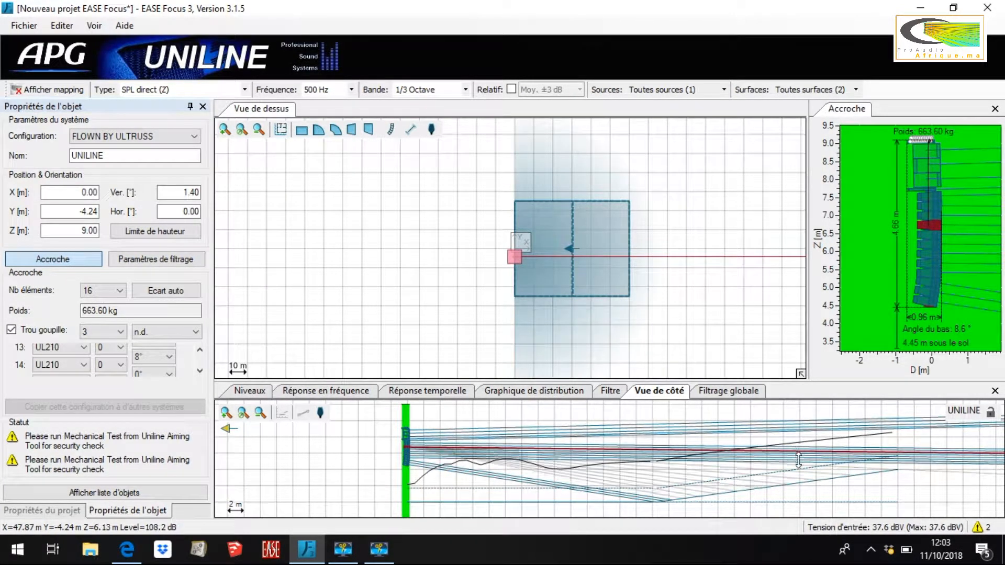
{"action": "left_click_drag", "start_coordinate": [767, 458], "coordinate": [759, 478]}
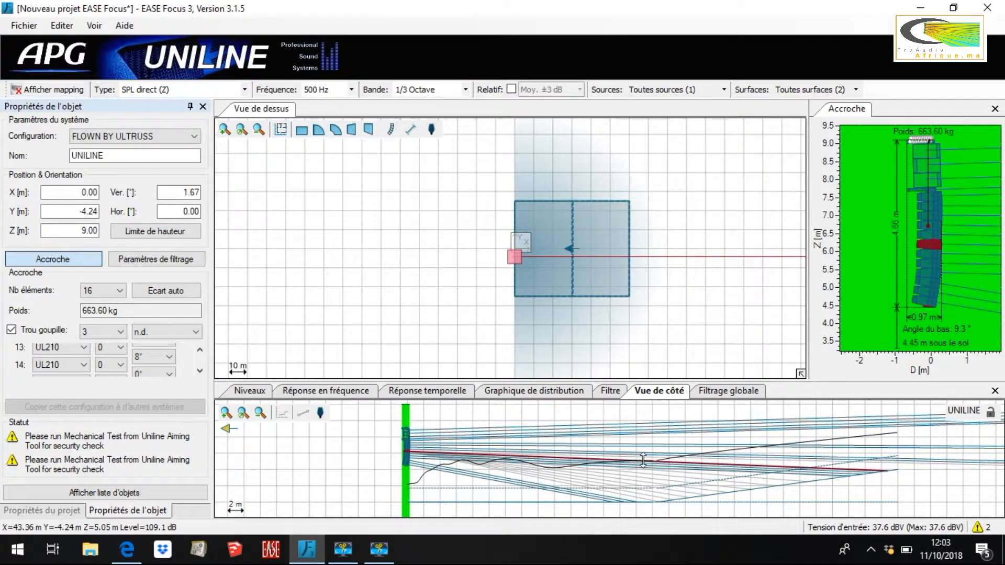
{"action": "left_click_drag", "start_coordinate": [703, 484], "coordinate": [703, 485]}
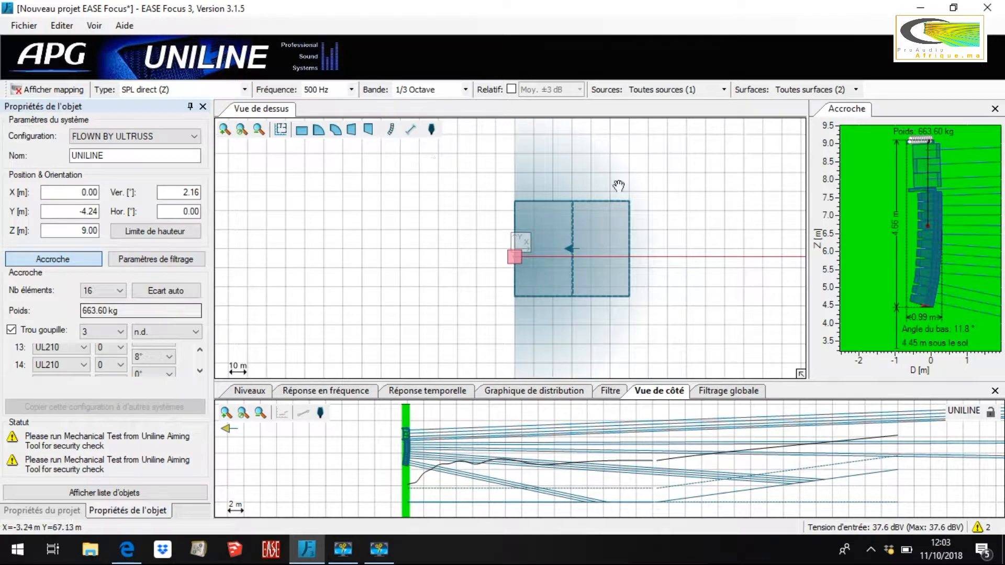
- Review the array's element list from the last elements up to the first, then down to the ULTRUSS below the subwoofers
{"action": "left_click", "coordinate": [200, 352]}
{"action": "left_click", "coordinate": [200, 352]}
{"action": "left_click", "coordinate": [200, 351]}
{"action": "left_click", "coordinate": [200, 352]}
{"action": "left_click", "coordinate": [200, 351]}
{"action": "left_click", "coordinate": [200, 352]}
{"action": "left_click", "coordinate": [200, 352]}
{"action": "left_click", "coordinate": [200, 352]}
{"action": "left_click", "coordinate": [200, 352]}
{"action": "left_click", "coordinate": [200, 351]}
{"action": "left_click", "coordinate": [200, 352]}
{"action": "left_click", "coordinate": [200, 351]}
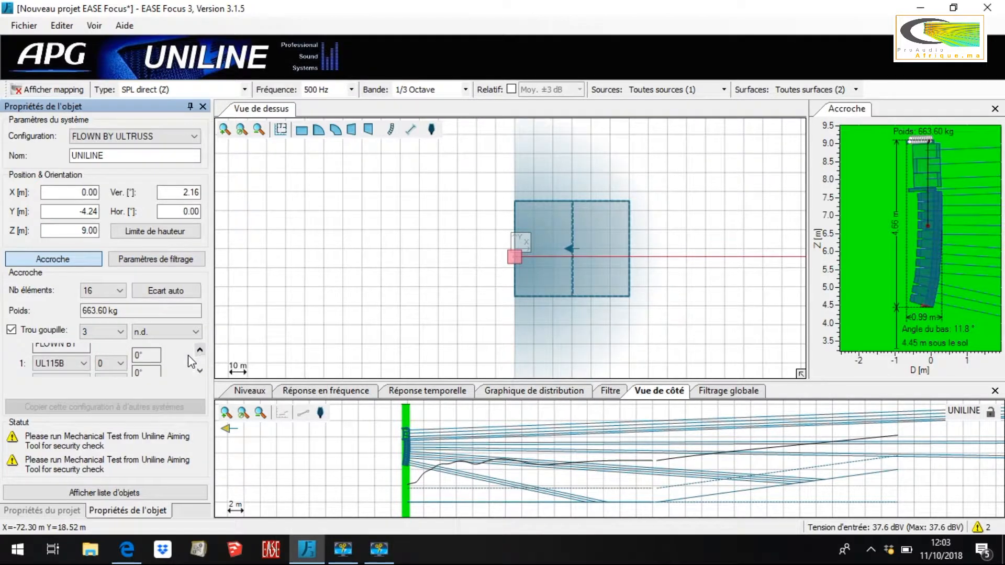
{"action": "left_click", "coordinate": [200, 371]}
{"action": "left_click", "coordinate": [200, 371]}
{"action": "left_click", "coordinate": [201, 373]}
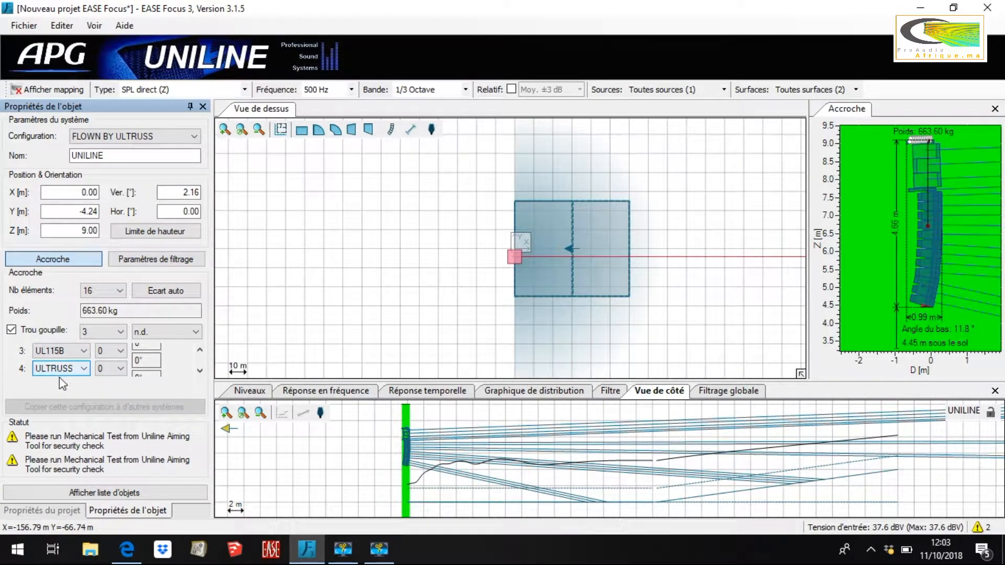
{"action": "left_click", "coordinate": [200, 371]}
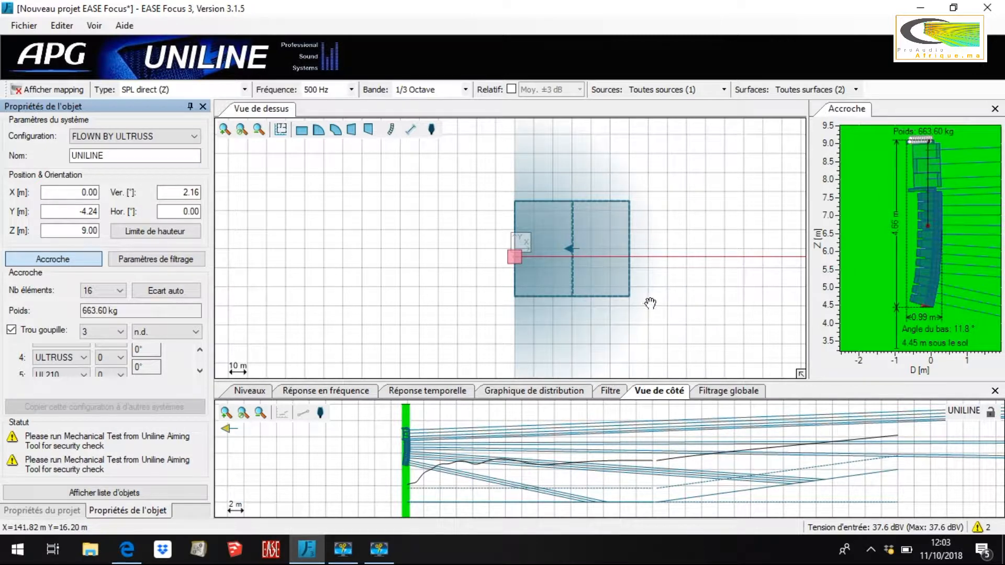
- Reduce the array to 14 elements and open the automatic splay calculation settings
{"action": "left_click", "coordinate": [375, 553]}
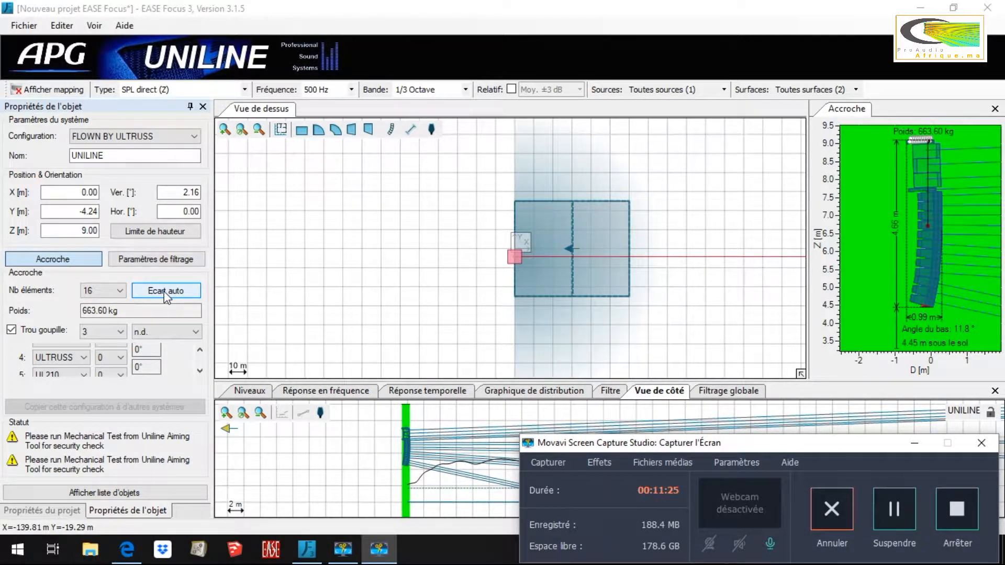
{"action": "left_click", "coordinate": [102, 291]}
{"action": "left_click", "coordinate": [108, 130]}
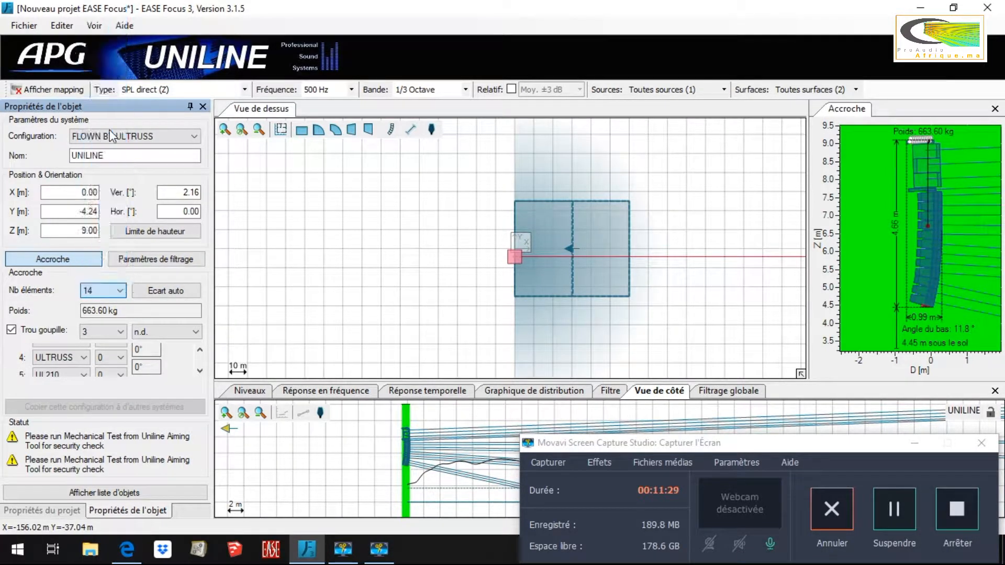
{"action": "left_click", "coordinate": [179, 293]}
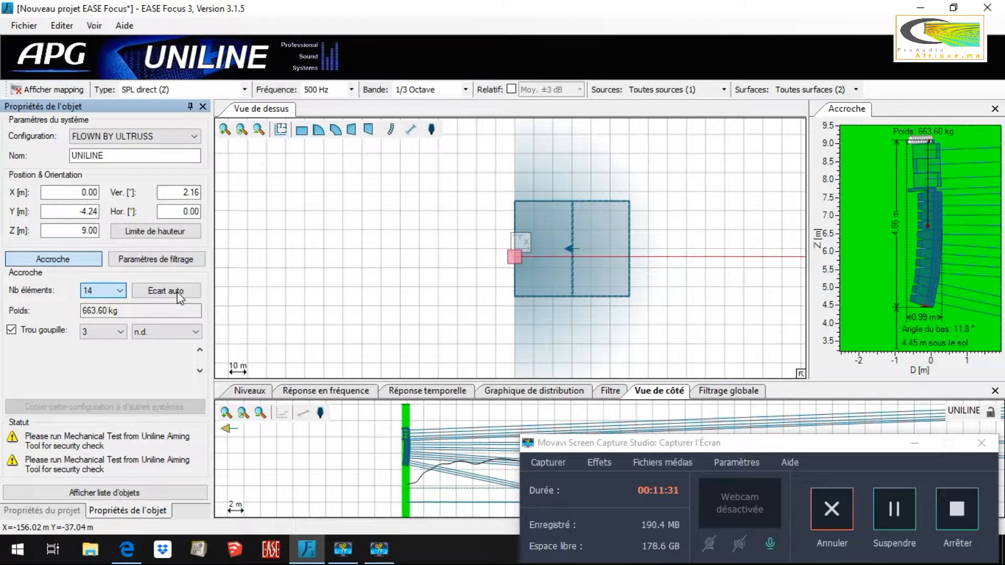
{"action": "left_click", "coordinate": [178, 294]}
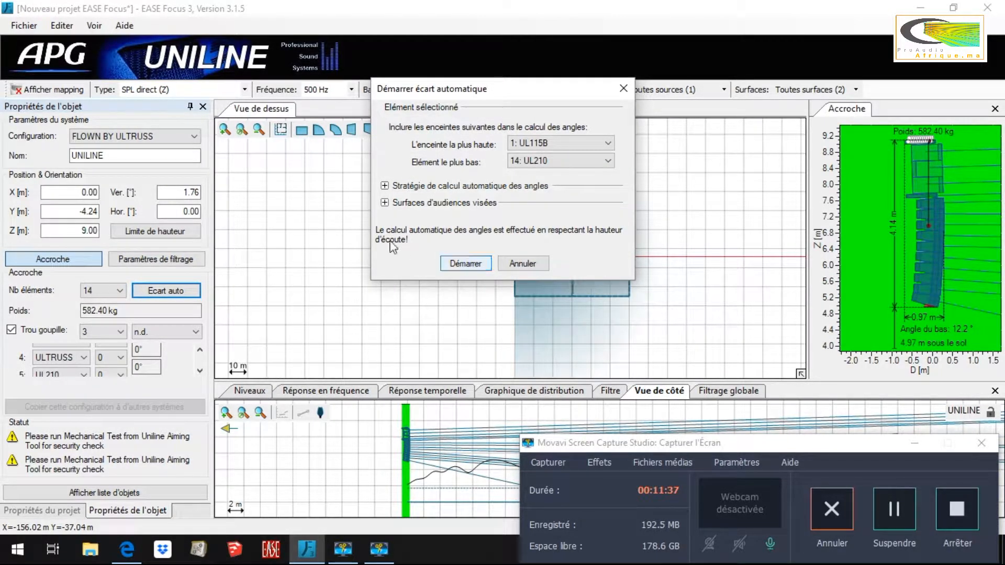
- Expand the angle strategy and targeted audience surface options, and set the highest included enclosure to 5: UL210
{"action": "left_click", "coordinate": [385, 186]}
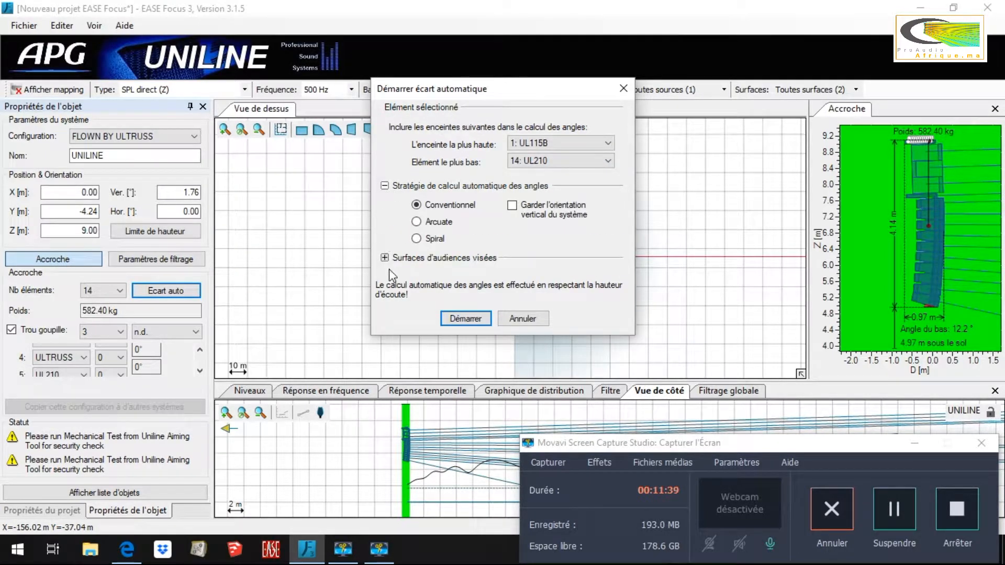
{"action": "left_click", "coordinate": [385, 258]}
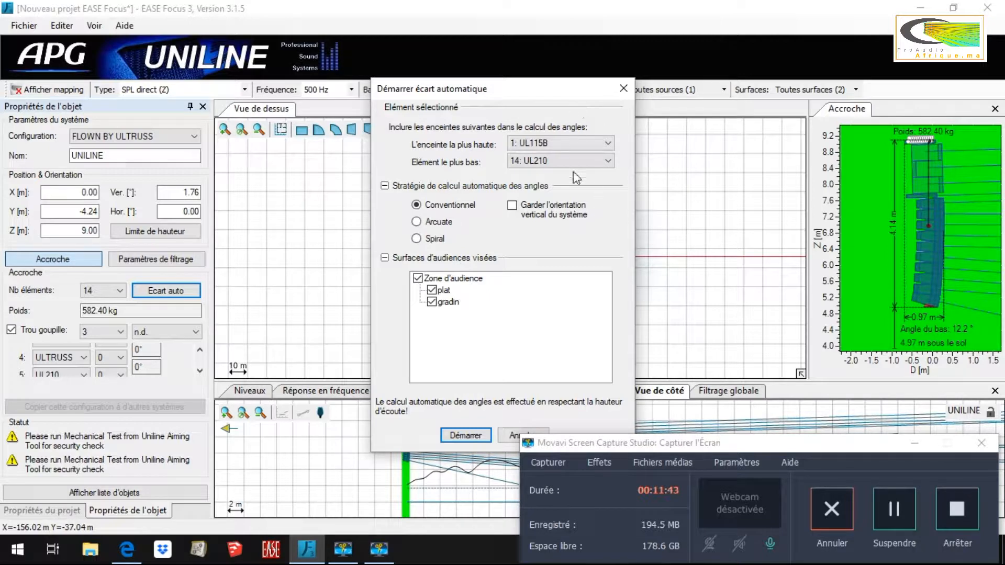
{"action": "left_click", "coordinate": [563, 147]}
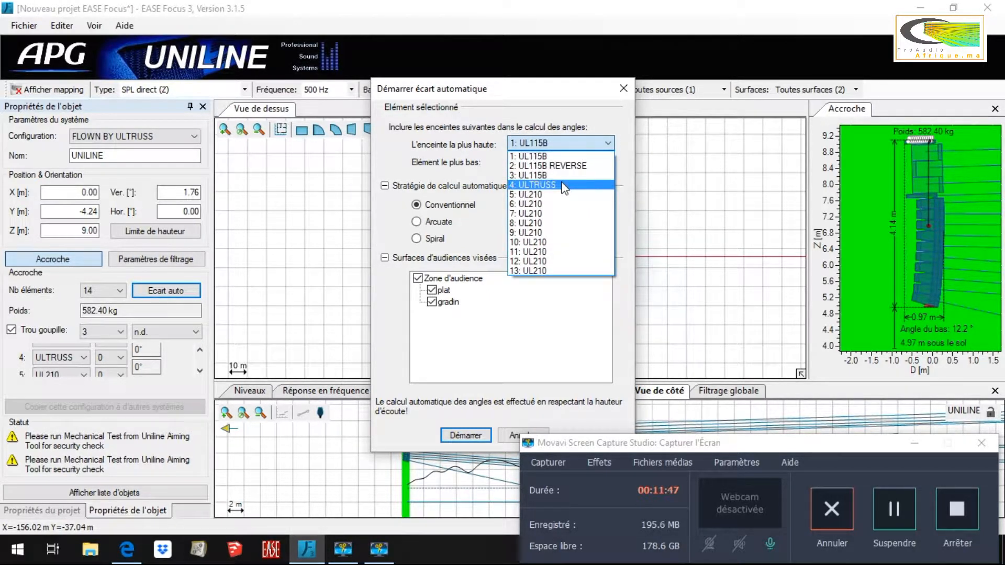
{"action": "left_click", "coordinate": [560, 195]}
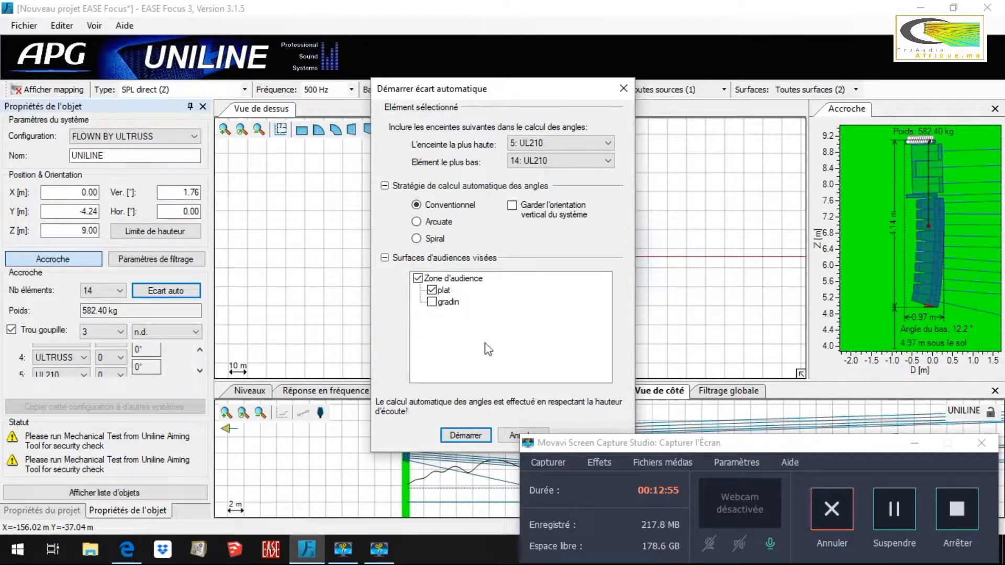
- Target only the gradin audience surface and run the automatic angle calculation with the Conventional strategy
{"action": "left_click", "coordinate": [432, 302]}
{"action": "left_click", "coordinate": [464, 439]}
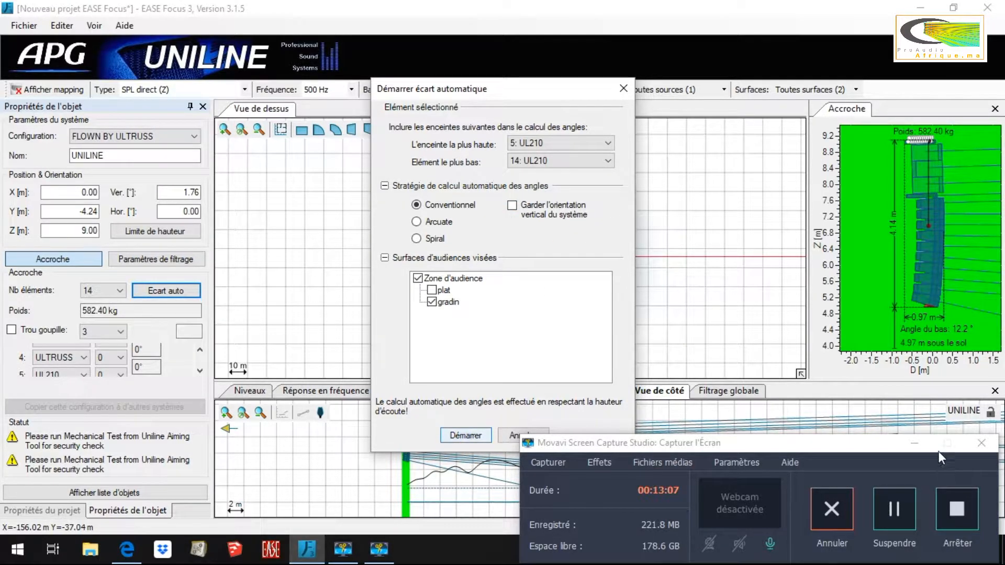
{"action": "left_click", "coordinate": [914, 445]}
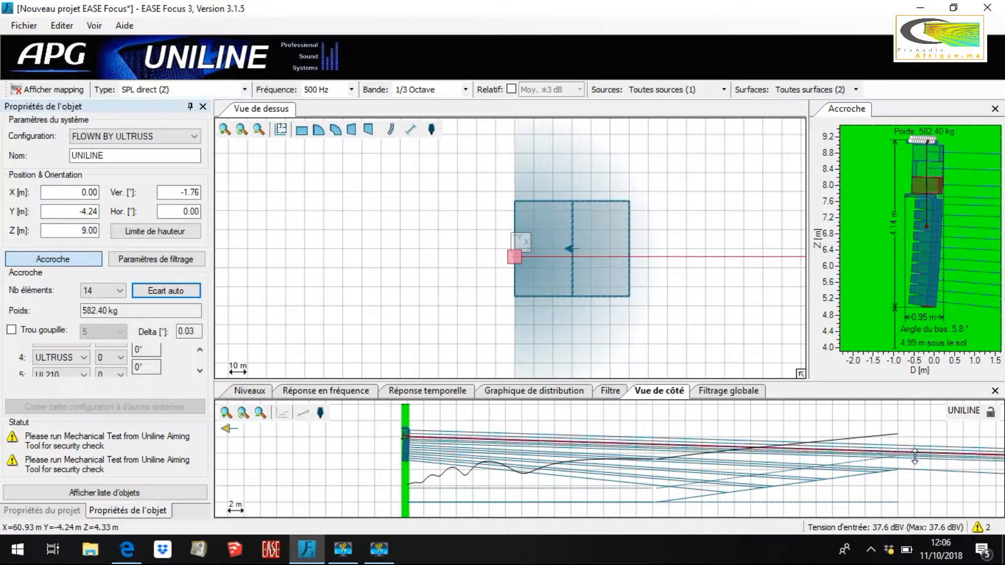
- Run the automatic angle calculation from 5: UL210 to 14: UL210 over plat and gradin with the Conventional strategy
{"action": "left_click_drag", "start_coordinate": [913, 459], "coordinate": [913, 458]}
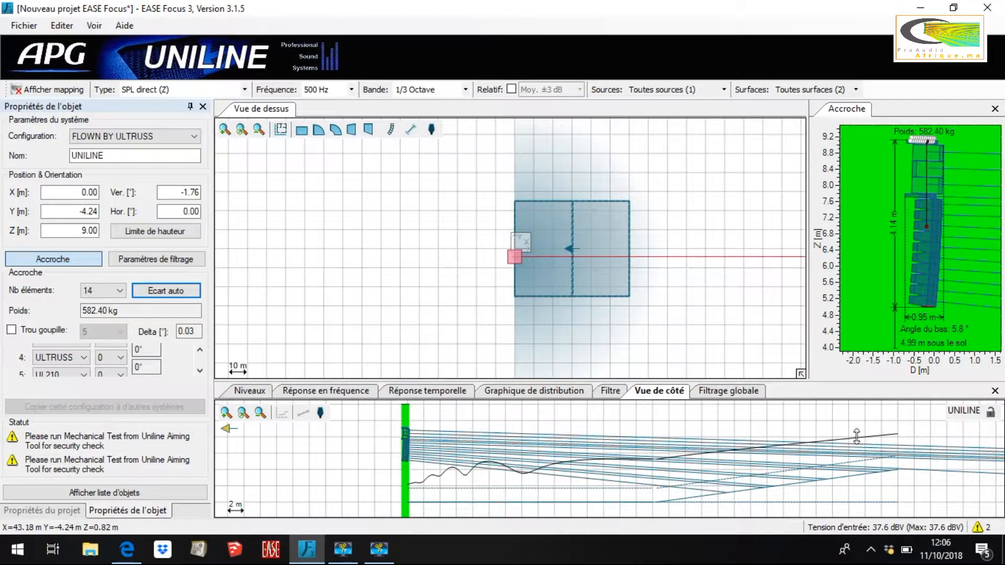
{"action": "left_click", "coordinate": [180, 292]}
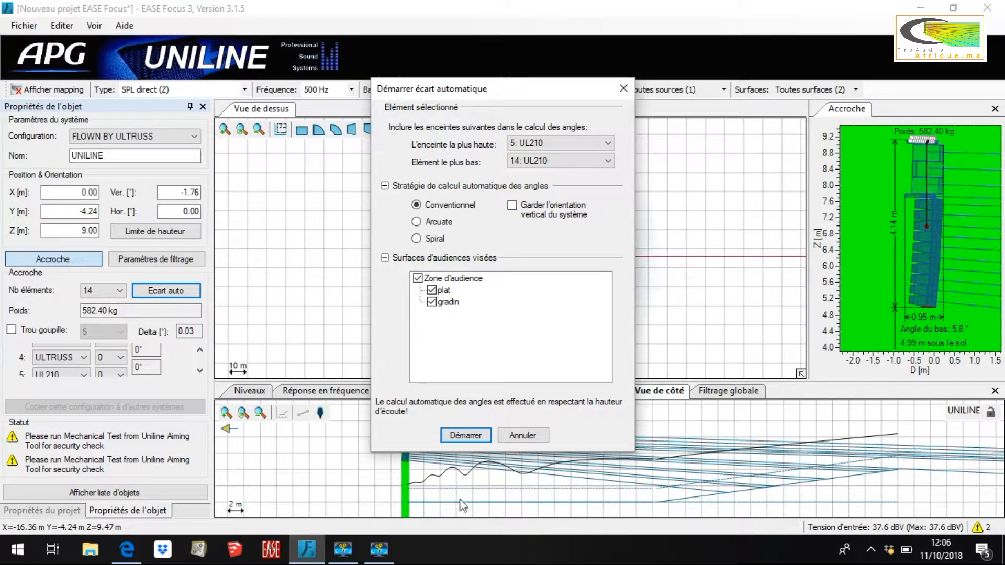
{"action": "left_click", "coordinate": [564, 141]}
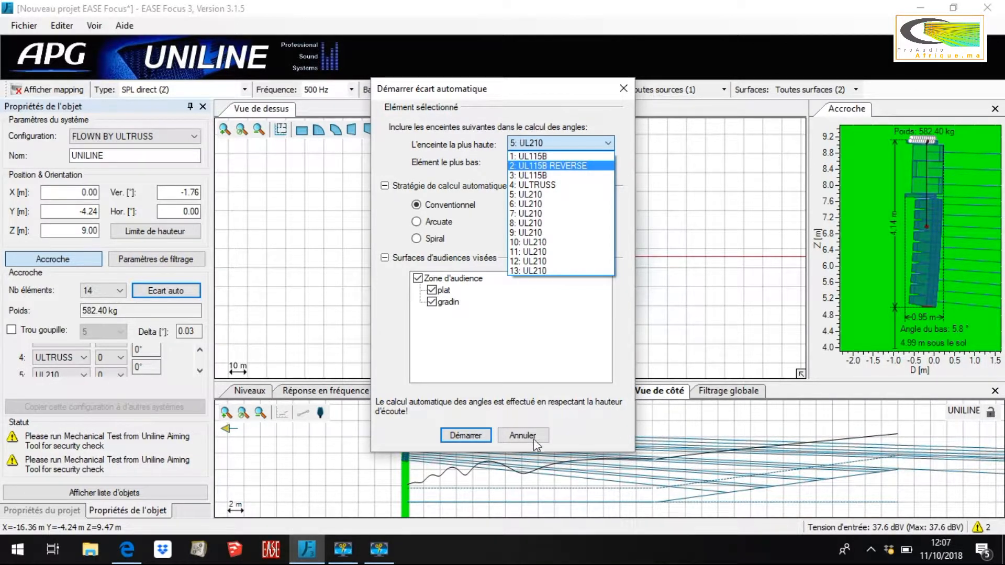
{"action": "left_click", "coordinate": [564, 198]}
{"action": "left_click", "coordinate": [480, 434]}
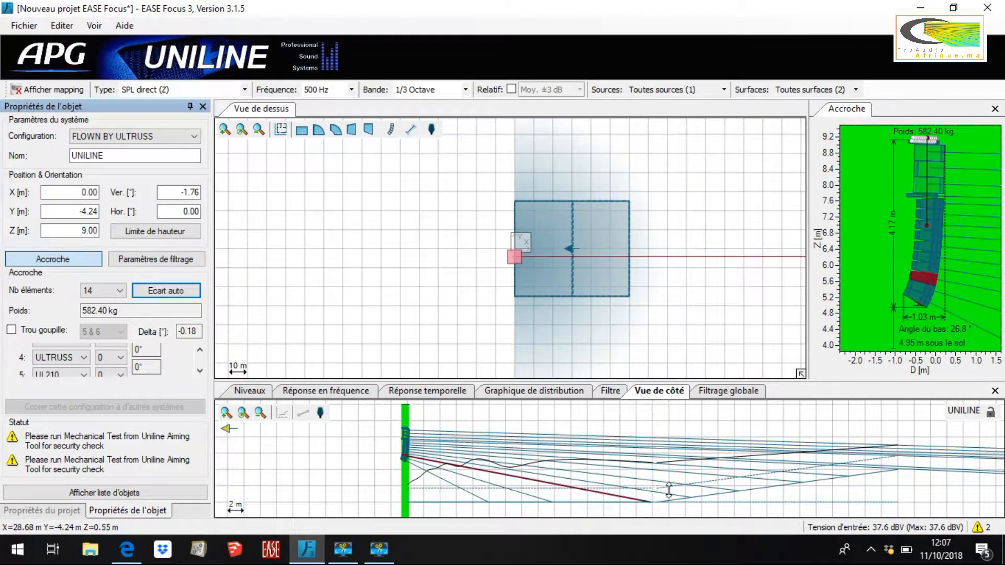
- Aim the lowest UL210 elements further down toward the front of the plat surface, to a base angle of about 32.8°
{"action": "left_click_drag", "start_coordinate": [590, 497], "coordinate": [595, 500]}
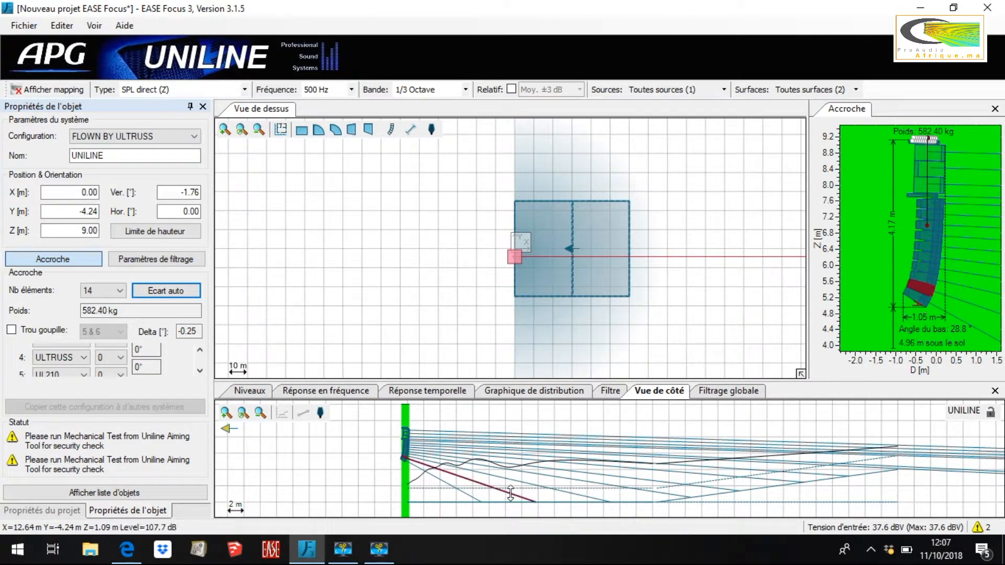
{"action": "left_click_drag", "start_coordinate": [507, 501], "coordinate": [415, 512]}
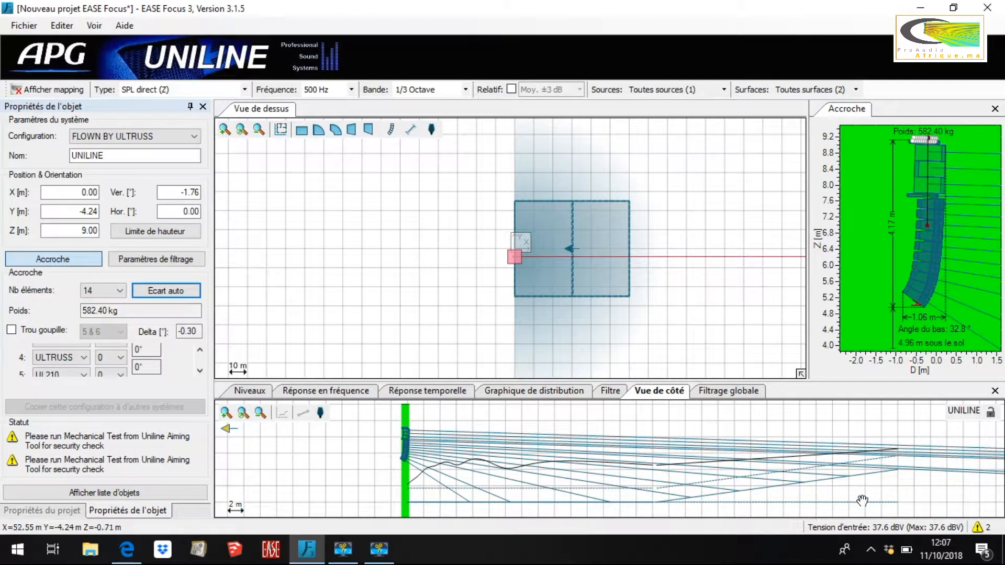
- Examine how the element axes cover the rear of the audience in the side view, and review the UL210 angles in the element list
{"action": "scroll", "coordinate": [911, 463], "scroll_direction": "up", "scroll_amount": 2}
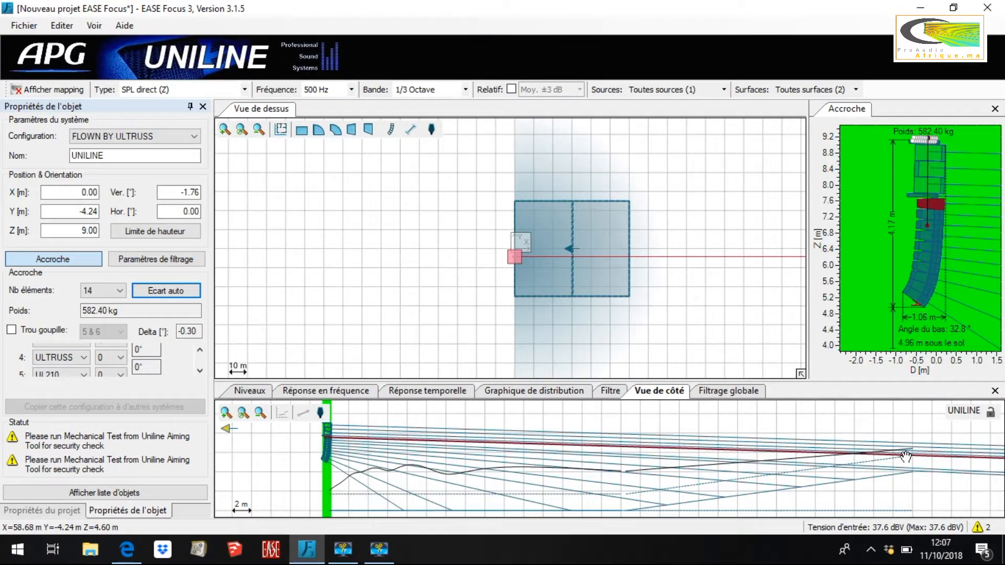
{"action": "scroll", "coordinate": [874, 467], "scroll_direction": "down", "scroll_amount": 1}
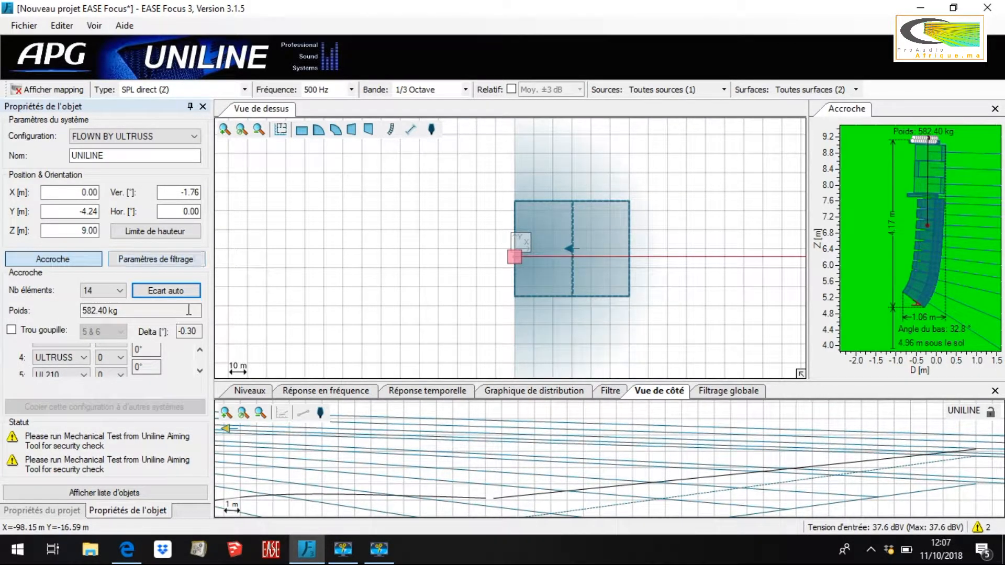
{"action": "scroll", "coordinate": [885, 406], "scroll_direction": "down", "scroll_amount": 2}
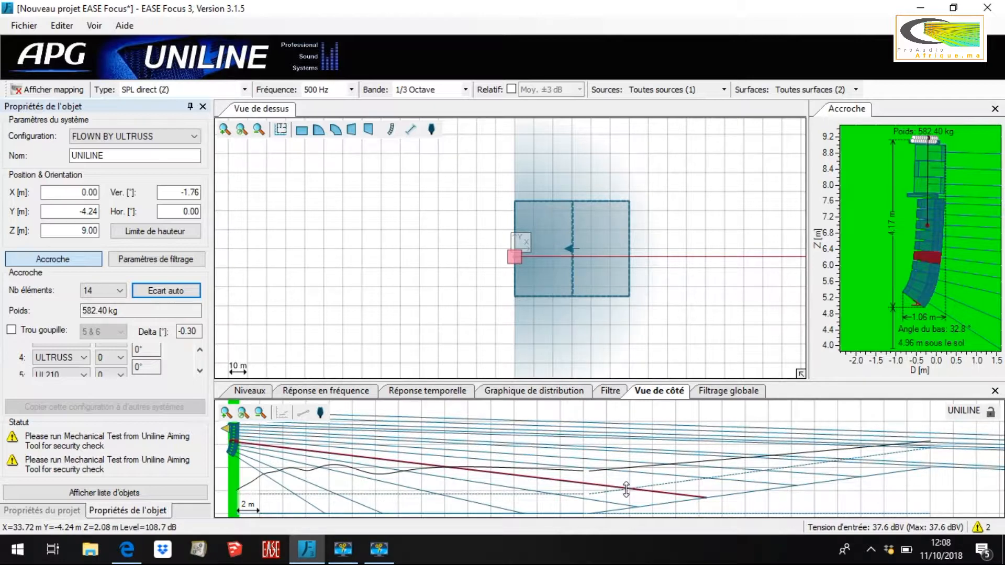
{"action": "left_click", "coordinate": [200, 370]}
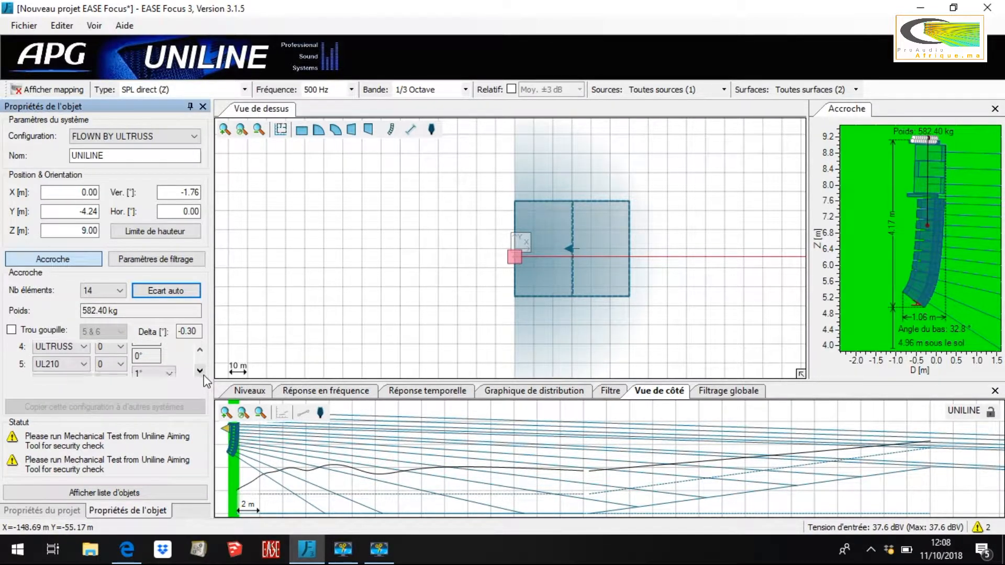
{"action": "left_click", "coordinate": [203, 374]}
{"action": "left_click", "coordinate": [203, 374]}
{"action": "left_click", "coordinate": [203, 375]}
{"action": "left_click", "coordinate": [203, 374]}
{"action": "left_click", "coordinate": [203, 375]}
{"action": "left_click", "coordinate": [203, 374]}
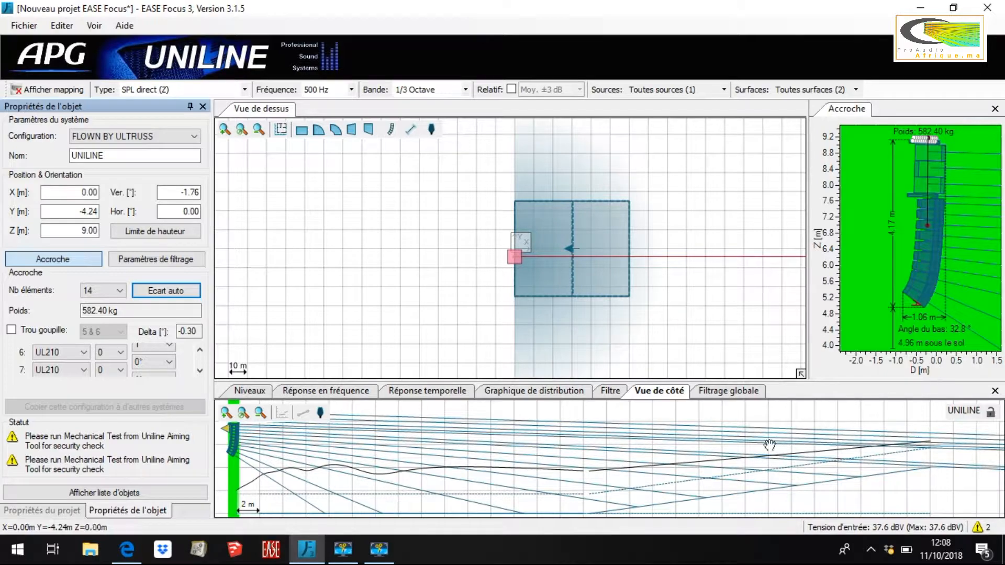
- Run the automatic angle calculation with the Arcuate strategy for 5: UL210 to 14: UL210 and review the element angles
{"action": "left_click", "coordinate": [174, 294]}
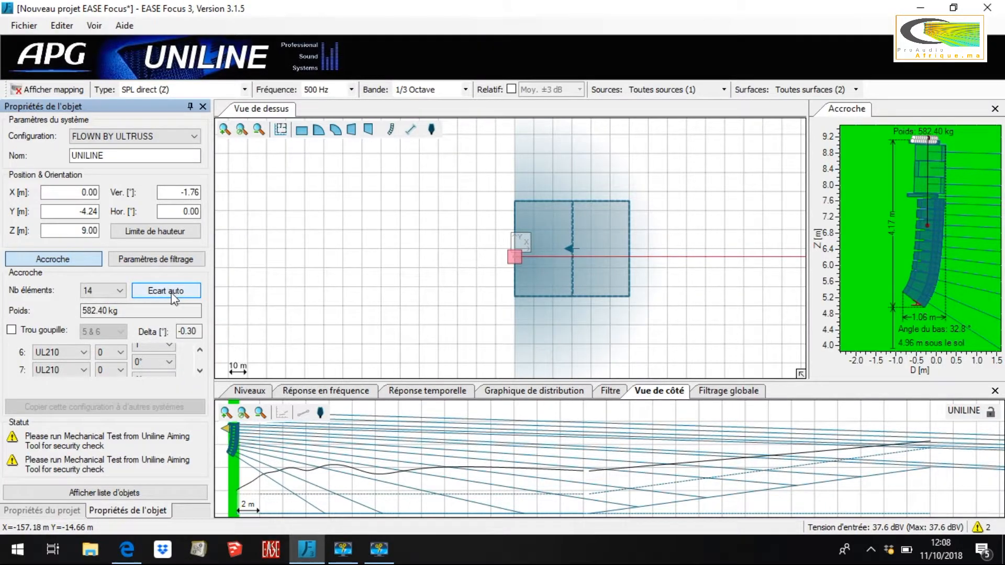
{"action": "left_click", "coordinate": [440, 223]}
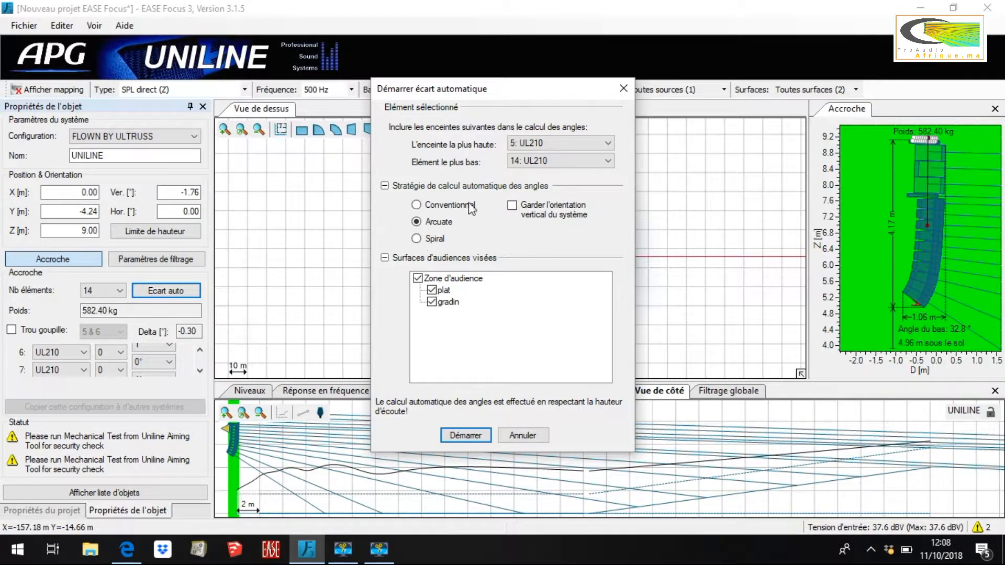
{"action": "left_click", "coordinate": [461, 435]}
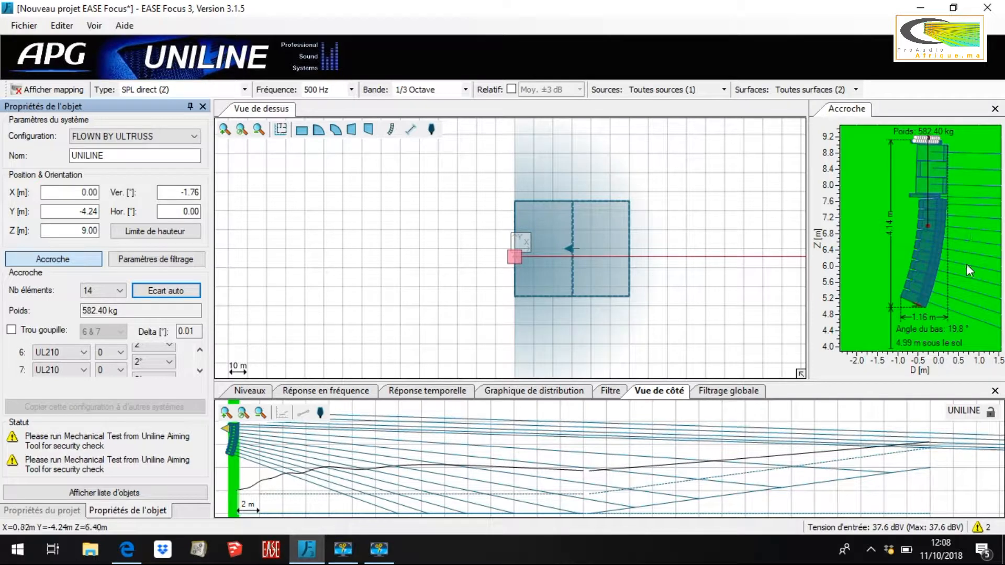
{"action": "left_click", "coordinate": [200, 371]}
{"action": "left_click", "coordinate": [200, 371]}
{"action": "left_click", "coordinate": [200, 372]}
{"action": "left_click", "coordinate": [200, 371]}
{"action": "left_click", "coordinate": [200, 371]}
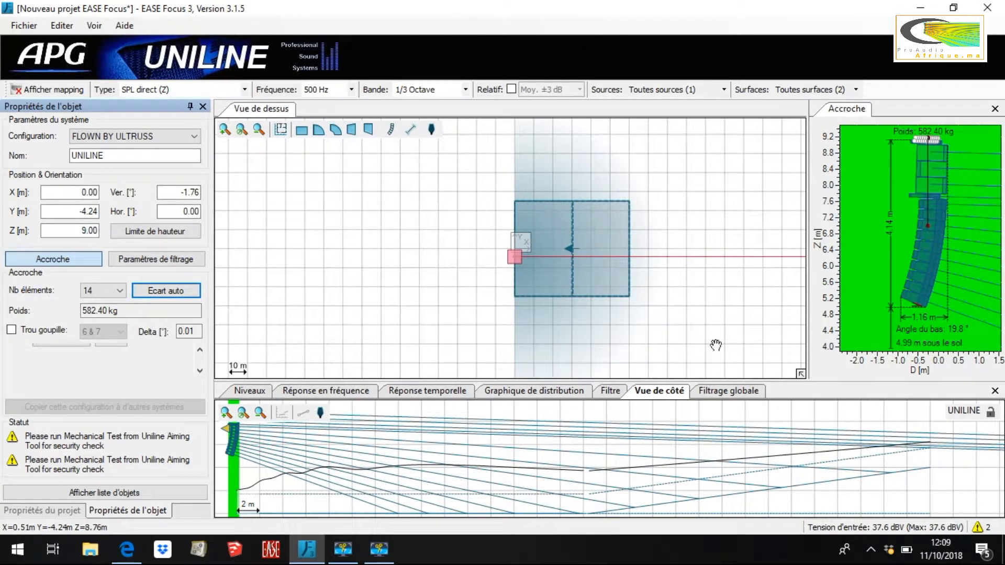
- Run the automatic angle calculation with the Spiral strategy for 5: UL210 to 14: UL210 over both audience surfaces
{"action": "left_click", "coordinate": [157, 289]}
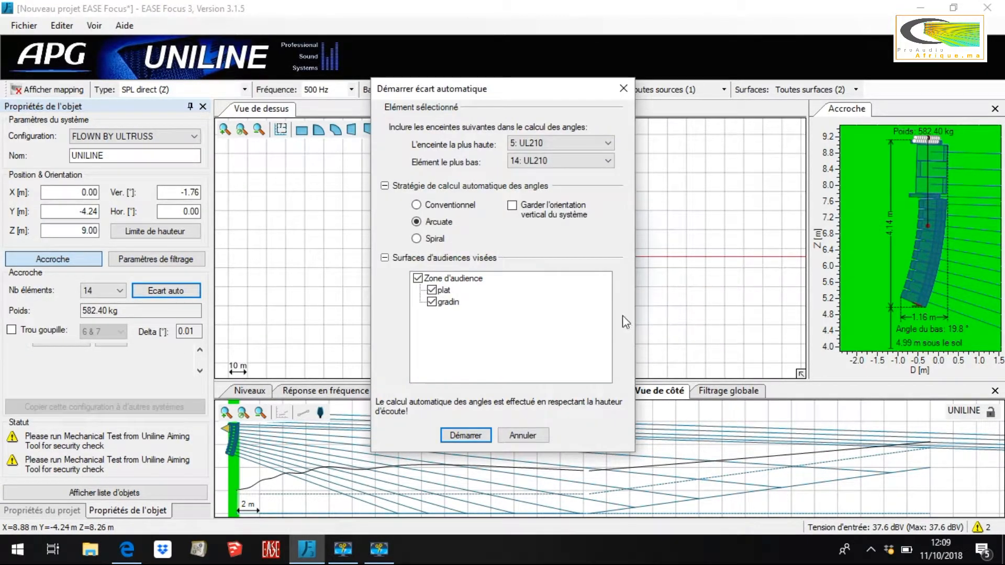
{"action": "left_click", "coordinate": [429, 239]}
{"action": "left_click", "coordinate": [467, 431]}
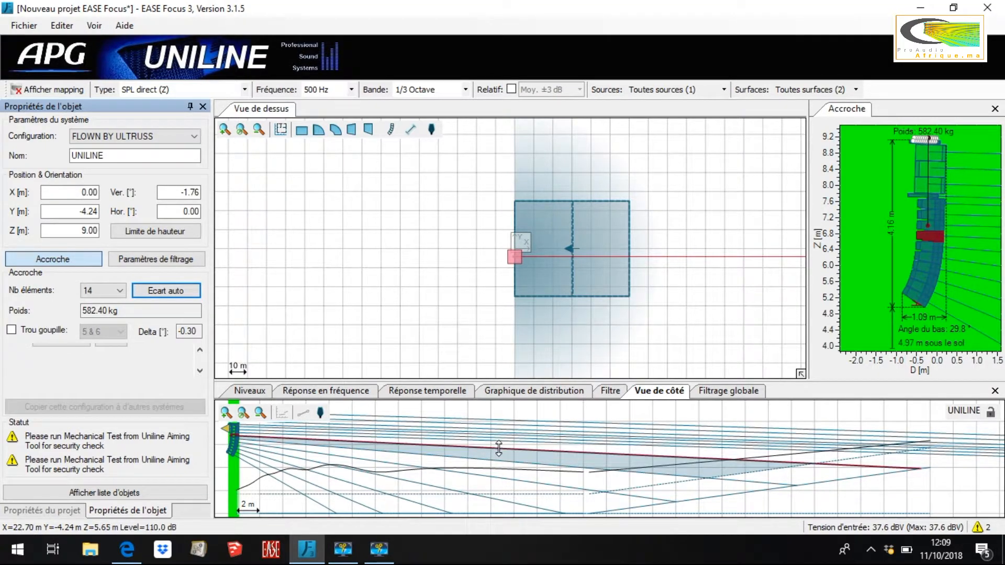
{"action": "left_click", "coordinate": [199, 295]}
{"action": "left_click", "coordinate": [587, 149]}
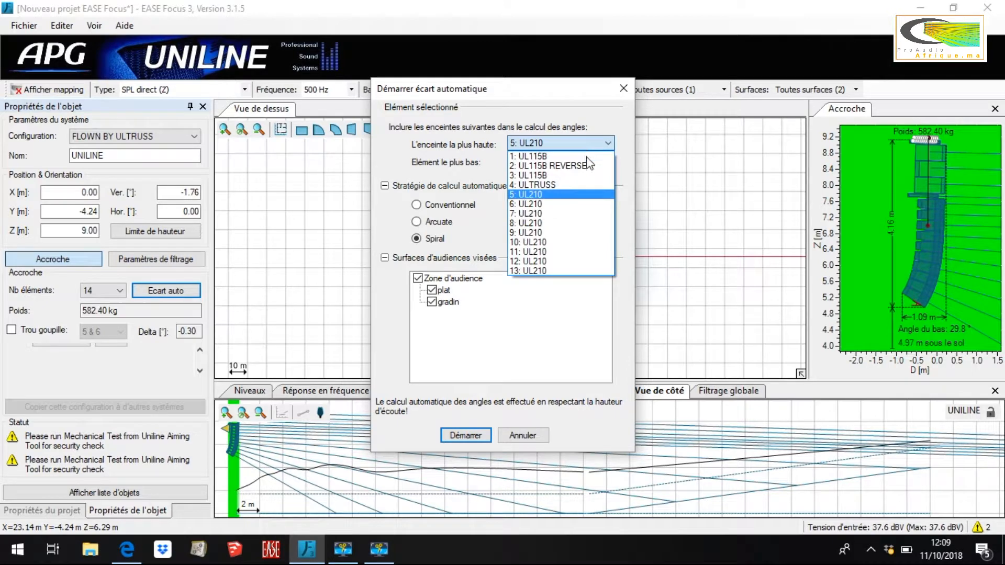
{"action": "left_click", "coordinate": [548, 204]}
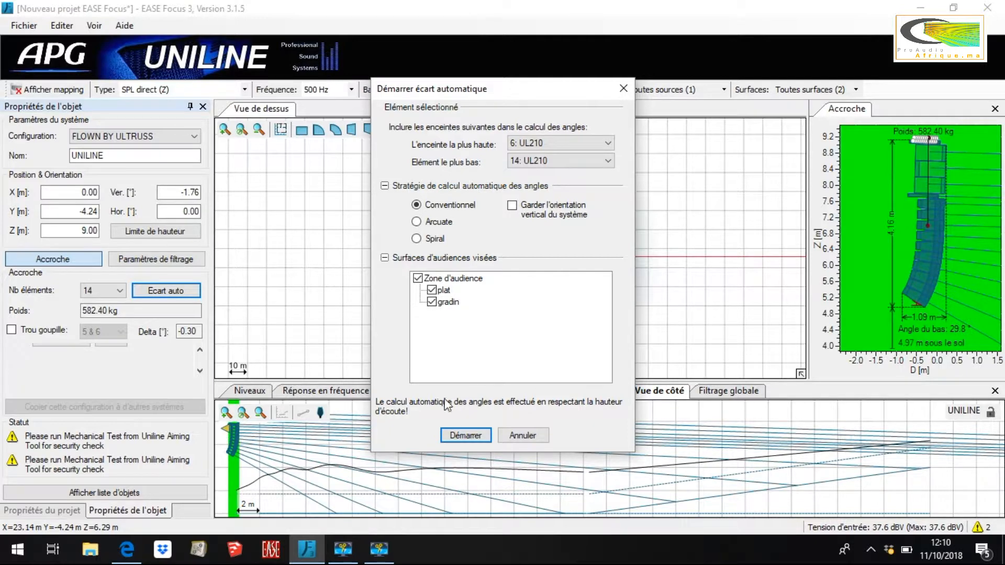
{"action": "left_click", "coordinate": [531, 436]}
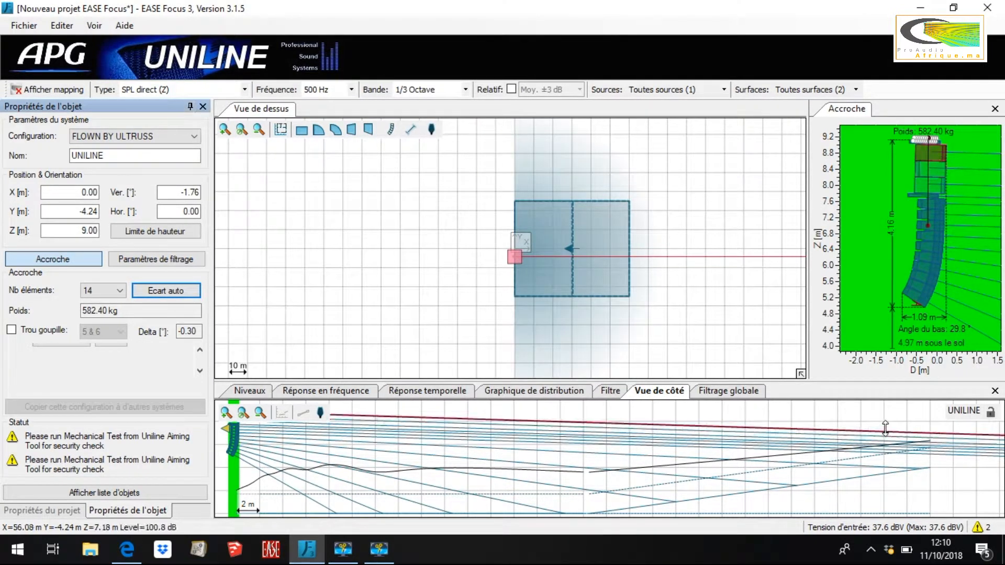
- Tilt the array to about 0.01° vertical, and rerun the Spiral calculation from 6: UL210 while keeping the system's vertical orientation
{"action": "mouse_move", "coordinate": [885, 428]}
{"action": "left_mouse_down"}
{"action": "mouse_move", "coordinate": [890, 414]}
{"action": "mouse_move", "coordinate": [878, 424]}
{"action": "left_mouse_up"}
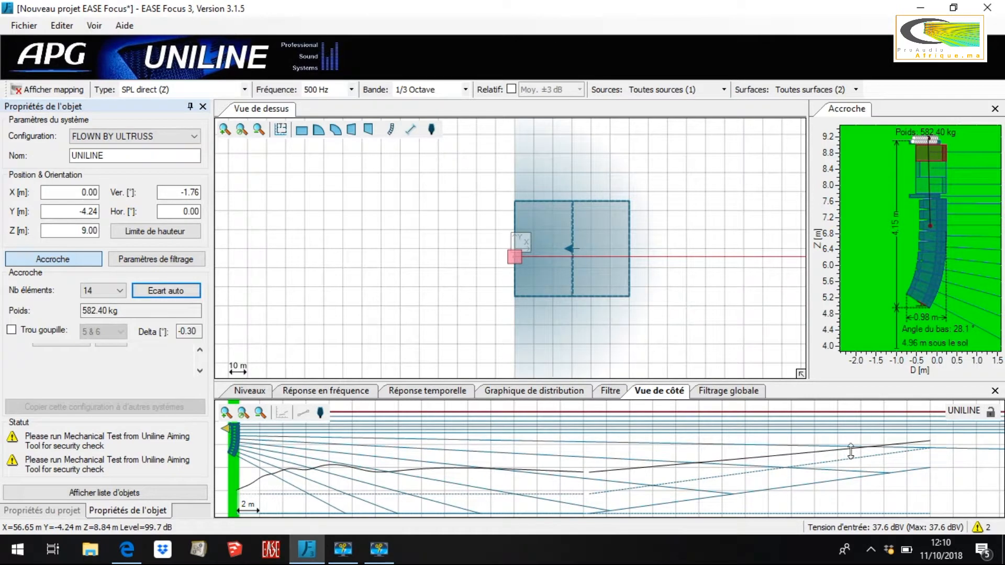
{"action": "left_click_drag", "start_coordinate": [900, 474], "coordinate": [898, 472]}
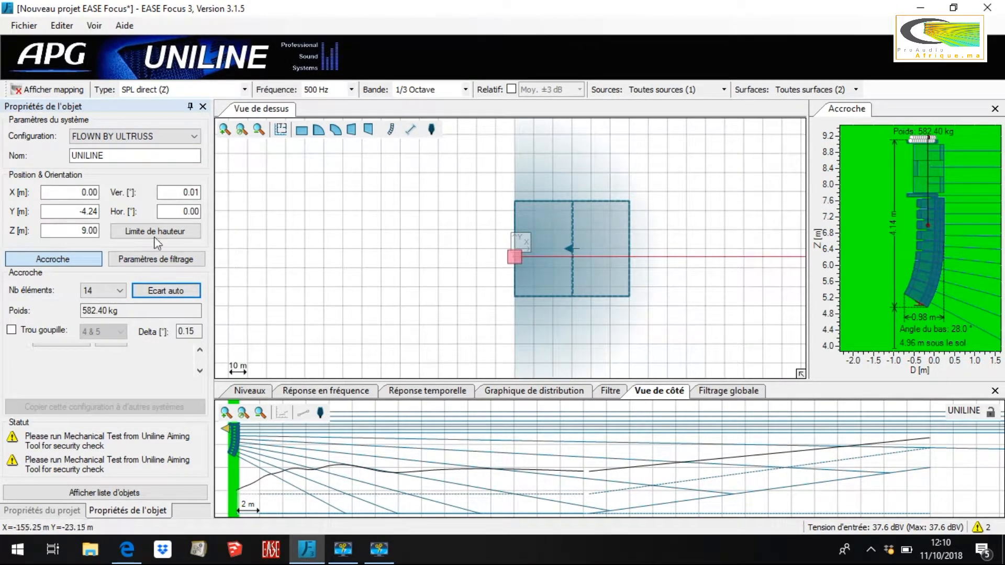
{"action": "left_click", "coordinate": [175, 290]}
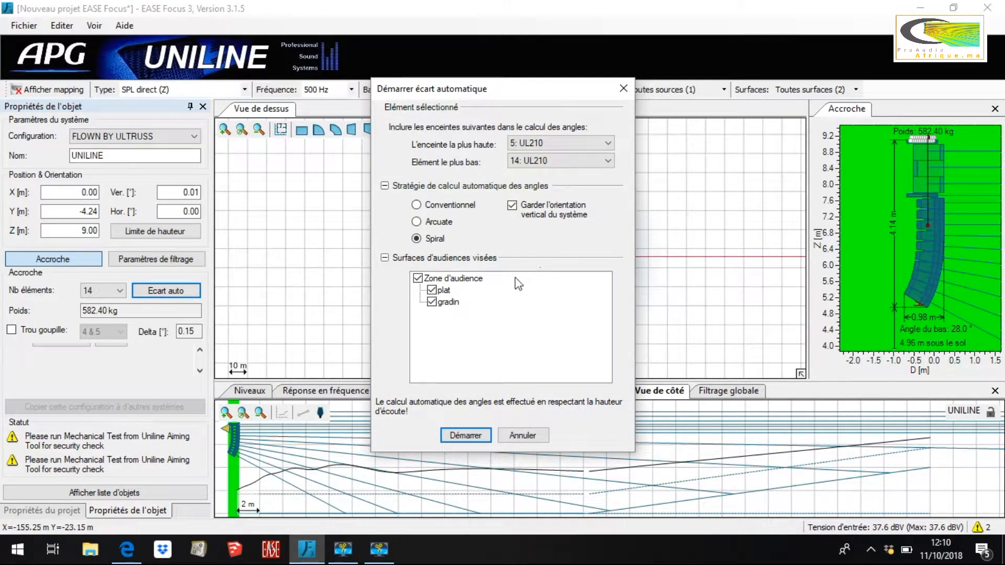
{"action": "left_click", "coordinate": [576, 143]}
{"action": "left_click", "coordinate": [565, 204]}
{"action": "left_click", "coordinate": [466, 435]}
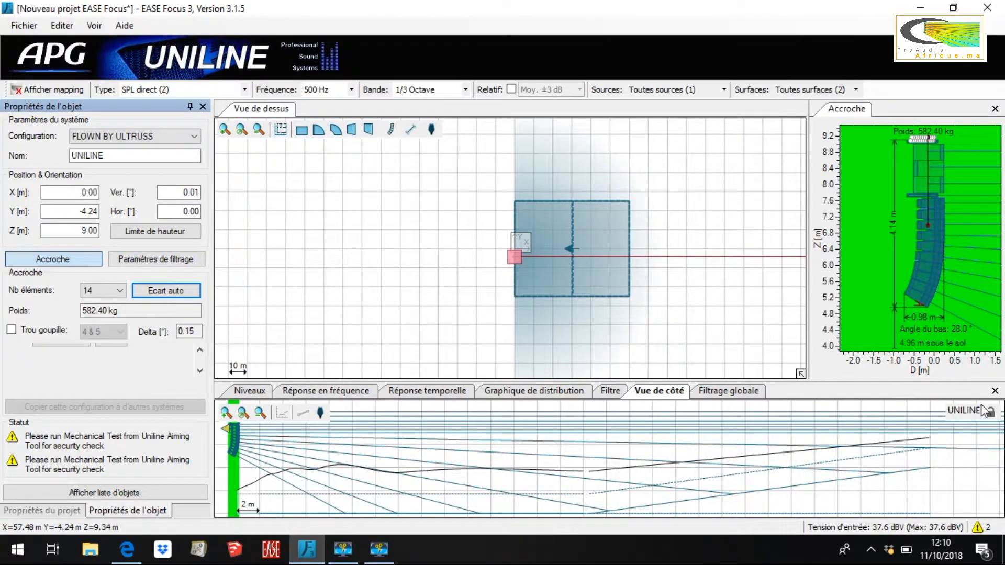
- Display the direct SPL mapping at 2500 Hz with a bandwidth of 1 Octave
{"action": "left_click", "coordinate": [913, 449]}
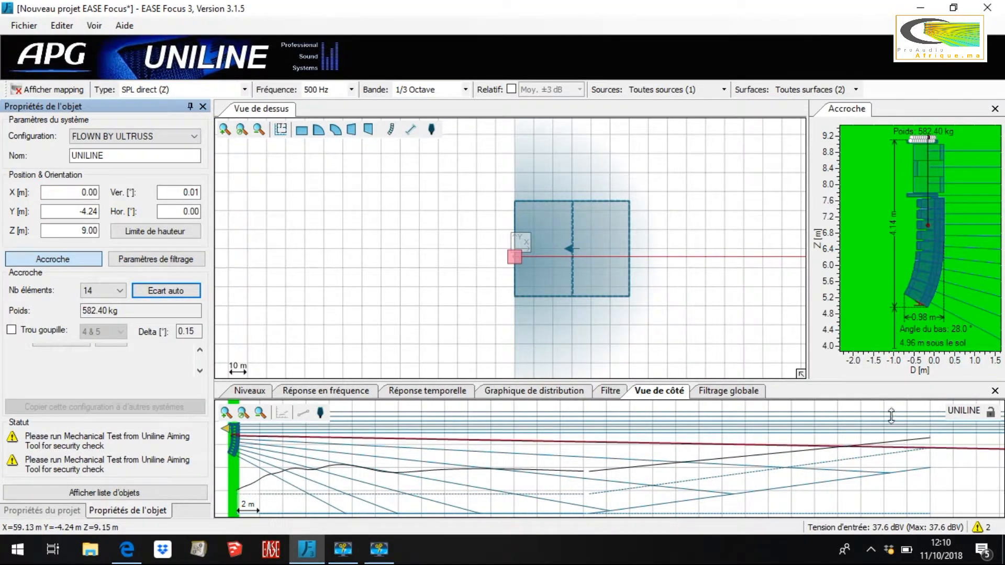
{"action": "left_click_drag", "start_coordinate": [918, 437], "coordinate": [925, 431]}
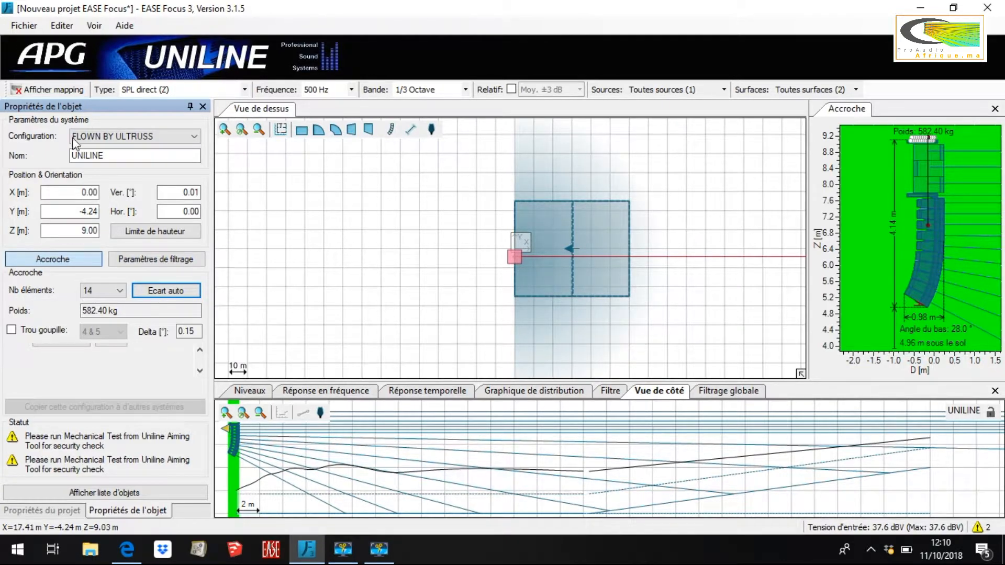
{"action": "left_click", "coordinate": [41, 91]}
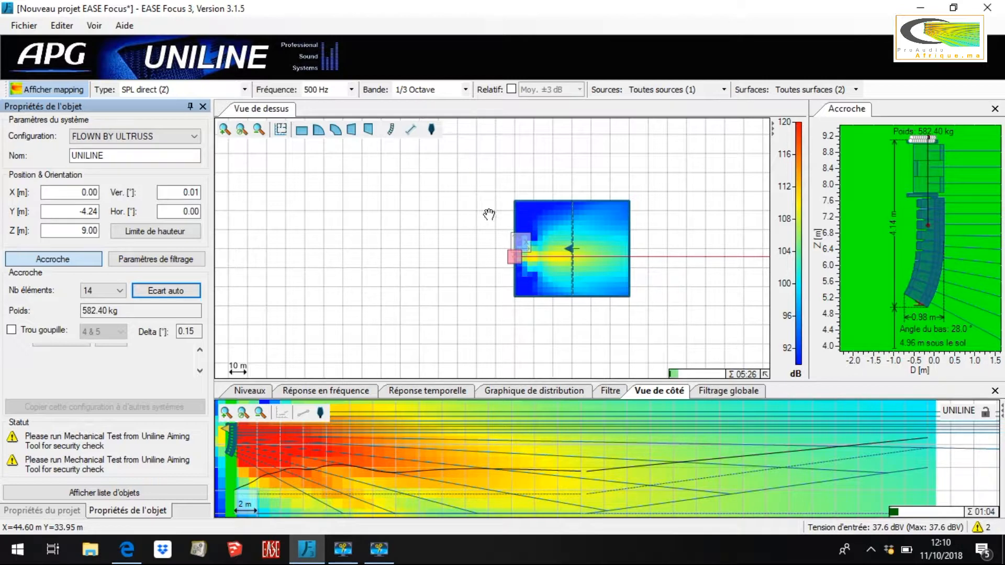
{"action": "left_click", "coordinate": [352, 89]}
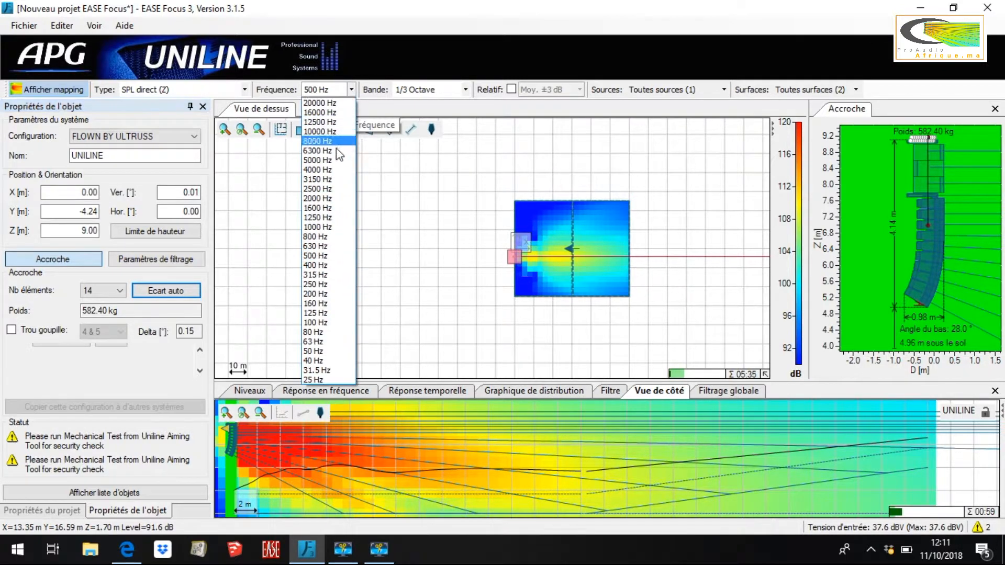
{"action": "left_click", "coordinate": [338, 189]}
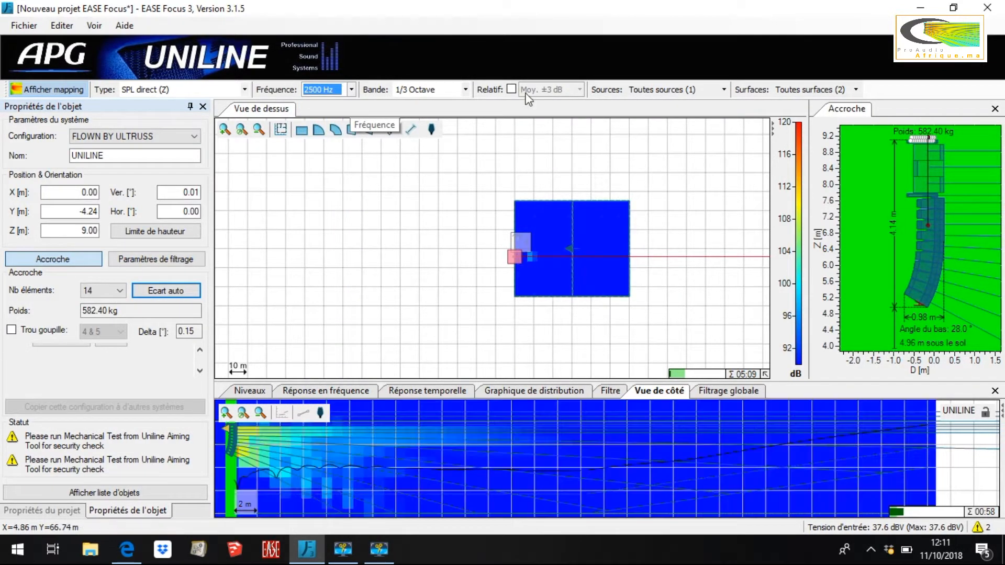
{"action": "left_click", "coordinate": [465, 90]}
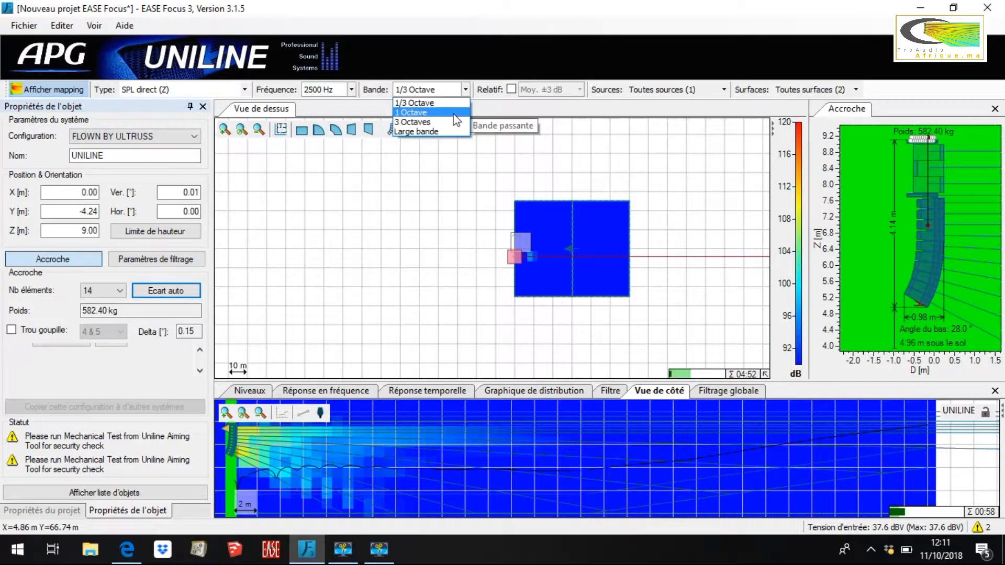
{"action": "left_click", "coordinate": [454, 114]}
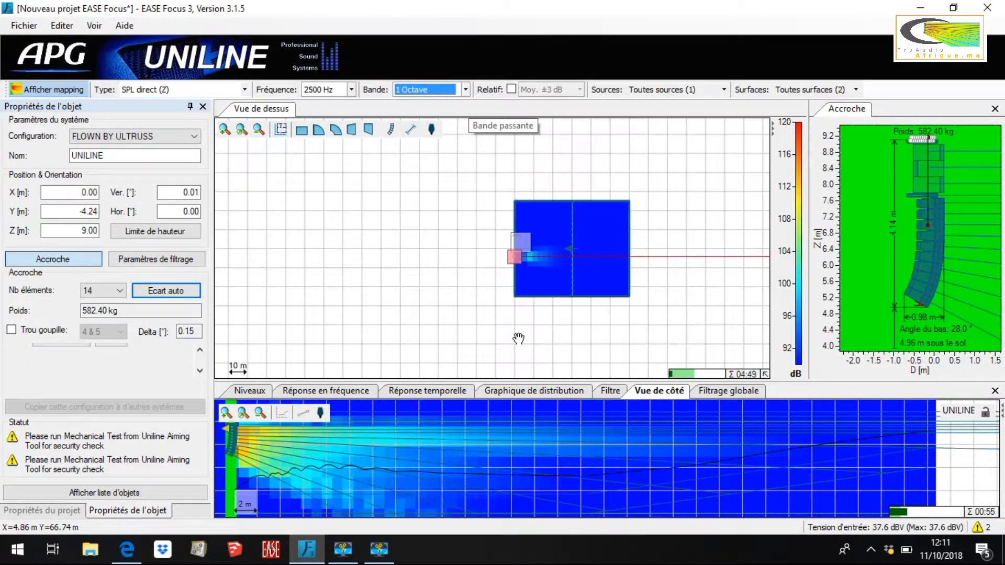
- Enable the automatic scale for the direct-field SPL mapping colours in the program options
{"action": "left_click", "coordinate": [23, 23]}
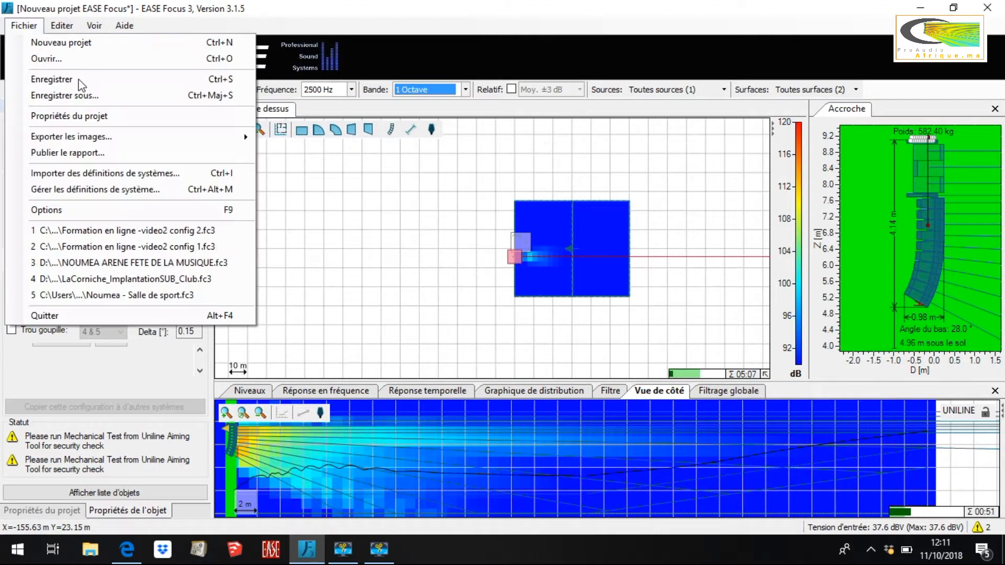
{"action": "left_click", "coordinate": [103, 213]}
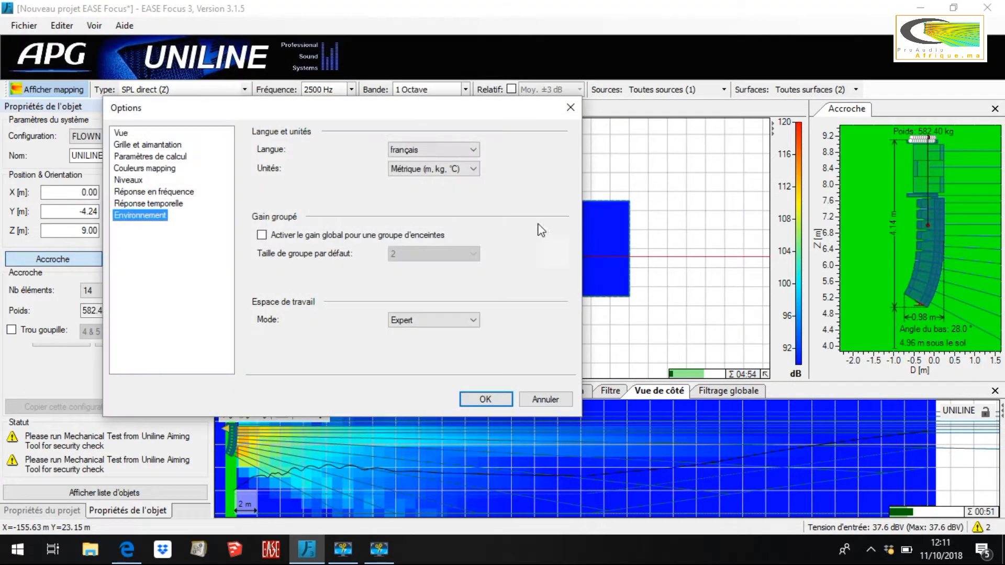
{"action": "left_click", "coordinate": [138, 180]}
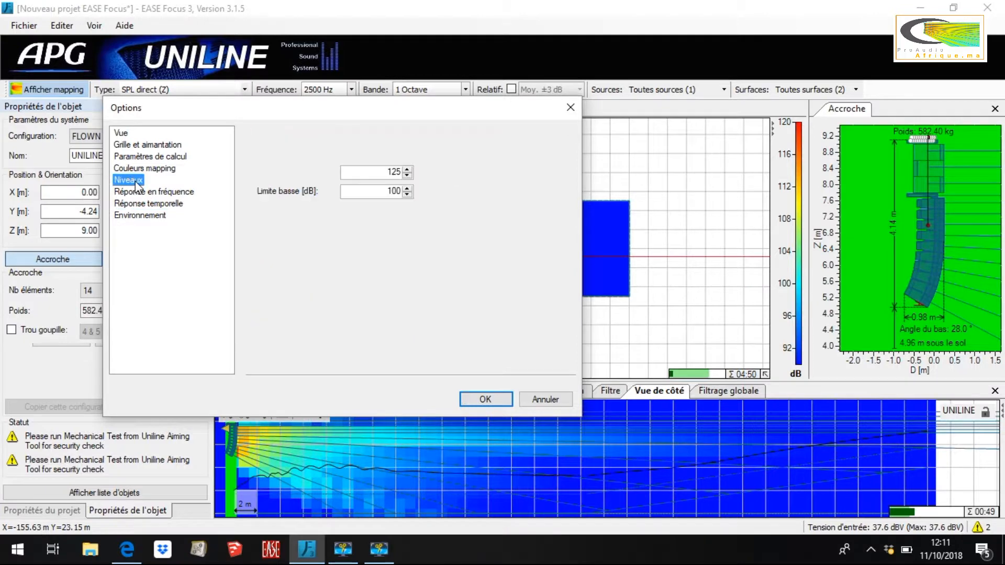
{"action": "left_click", "coordinate": [145, 169]}
{"action": "left_click", "coordinate": [395, 169]}
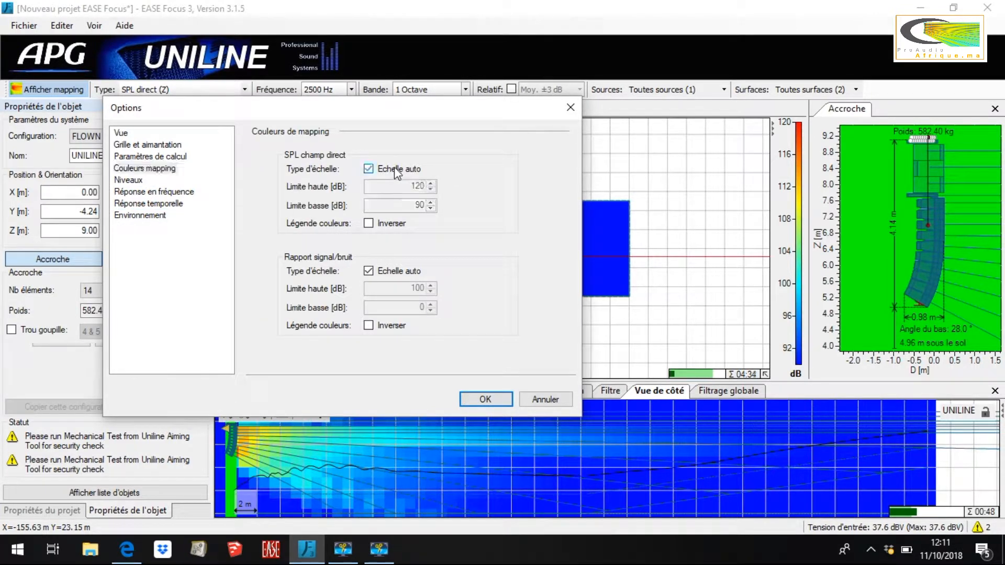
{"action": "left_click", "coordinate": [482, 402]}
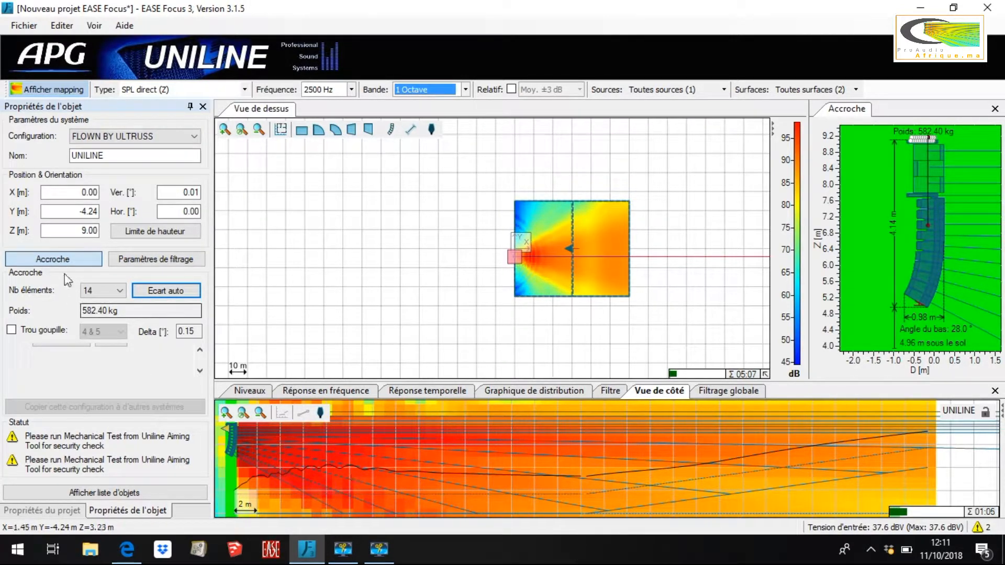
- Change elements 12 and 13 of the UNILINE array from UL210 to UL210D
{"action": "left_click", "coordinate": [200, 370]}
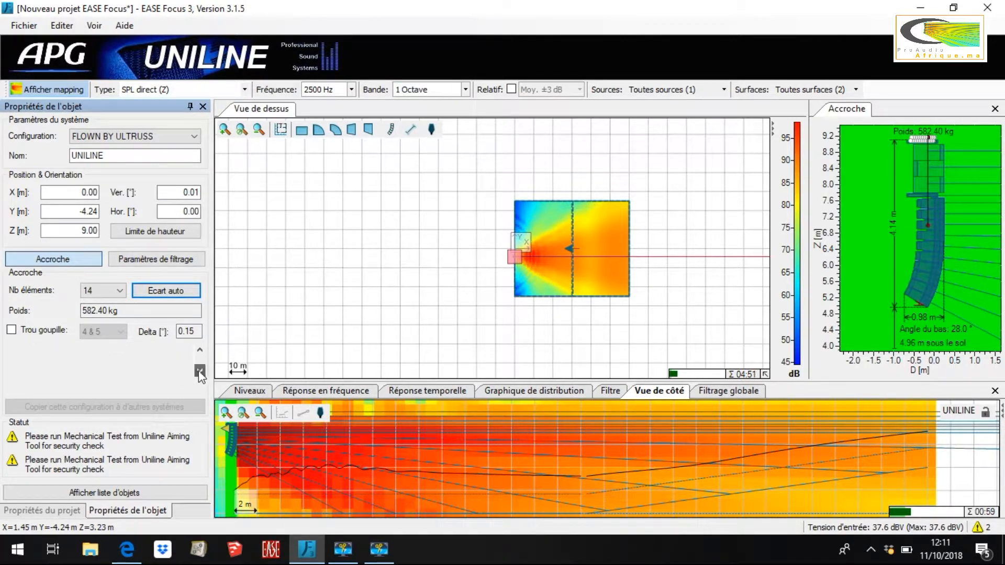
{"action": "left_click", "coordinate": [496, 262]}
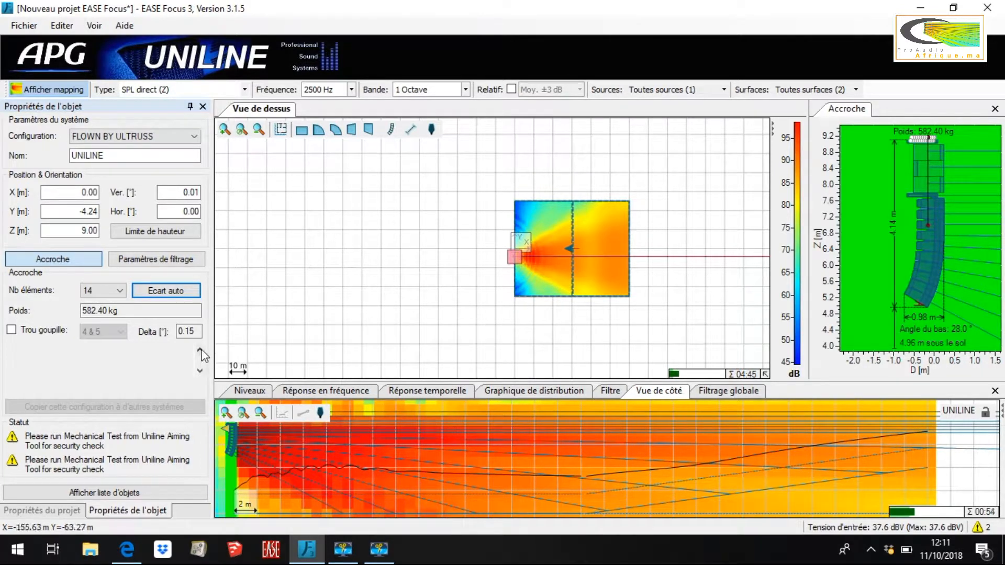
{"action": "left_click", "coordinate": [200, 351]}
{"action": "left_click", "coordinate": [200, 350]}
{"action": "left_click", "coordinate": [200, 351]}
{"action": "left_click", "coordinate": [200, 350]}
{"action": "left_click", "coordinate": [200, 350]}
{"action": "left_click", "coordinate": [84, 347]}
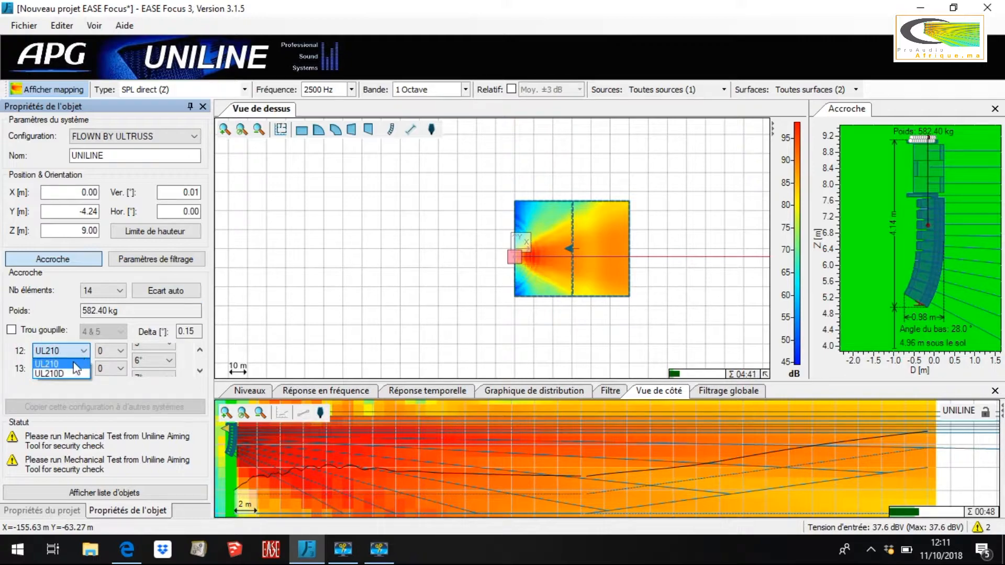
{"action": "left_click", "coordinate": [78, 369]}
{"action": "left_click", "coordinate": [73, 388]}
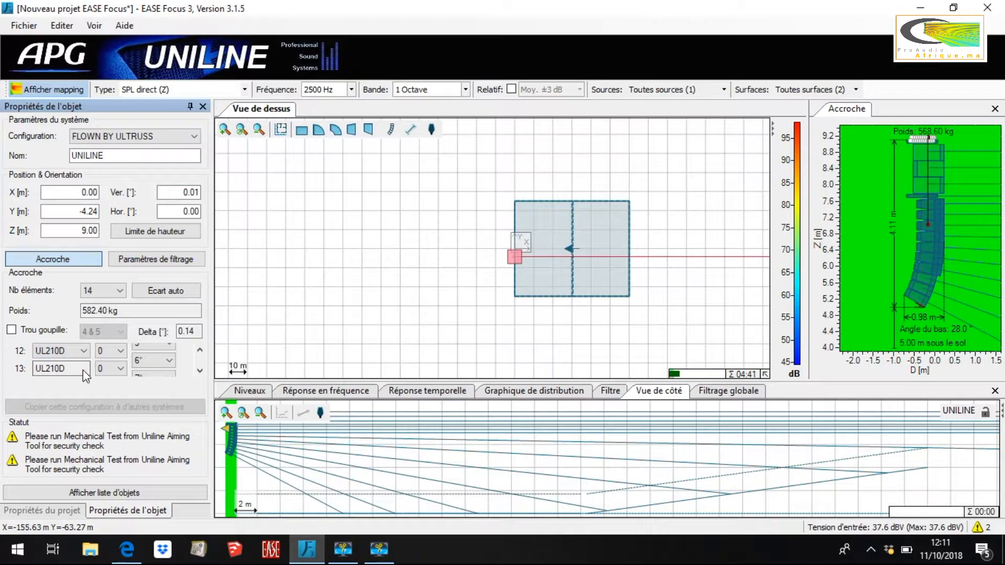
{"action": "left_click", "coordinate": [199, 371]}
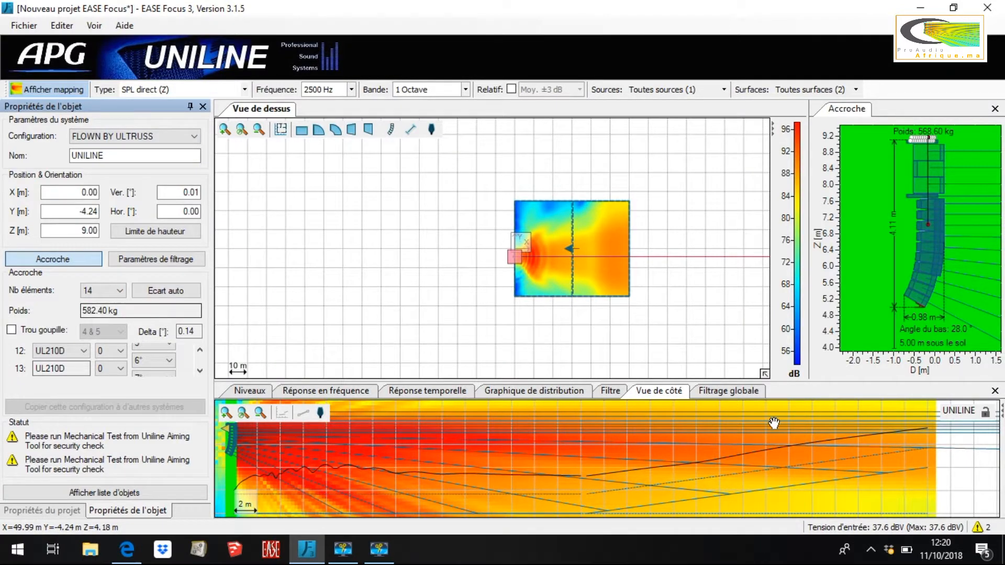
- Hide the mapping and adjust the lower elements' aiming lines in the side view to a bottom angle of about 23°
{"action": "left_click", "coordinate": [765, 465]}
{"action": "left_click_drag", "start_coordinate": [764, 465], "coordinate": [772, 457]}
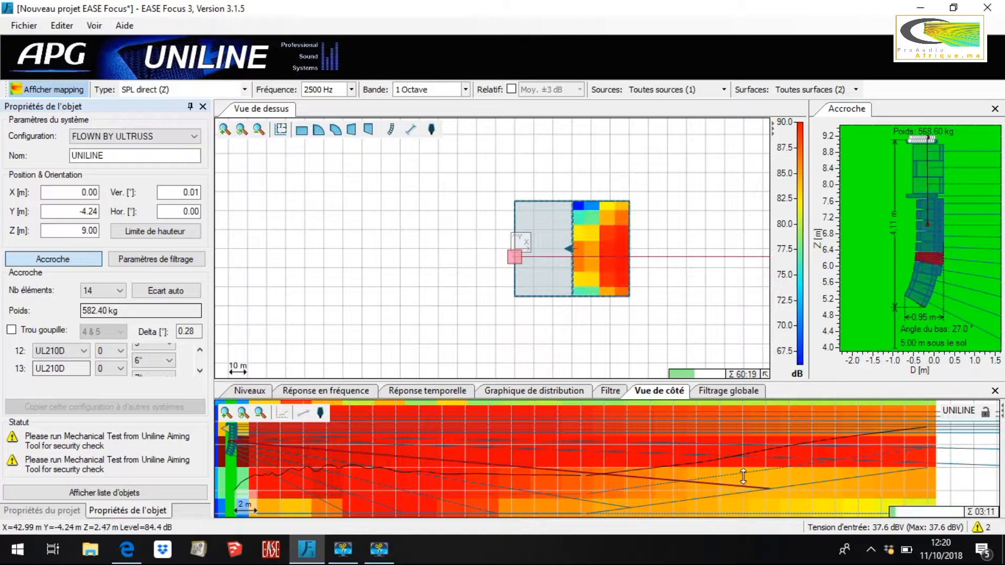
{"action": "left_click_drag", "start_coordinate": [743, 476], "coordinate": [744, 483]}
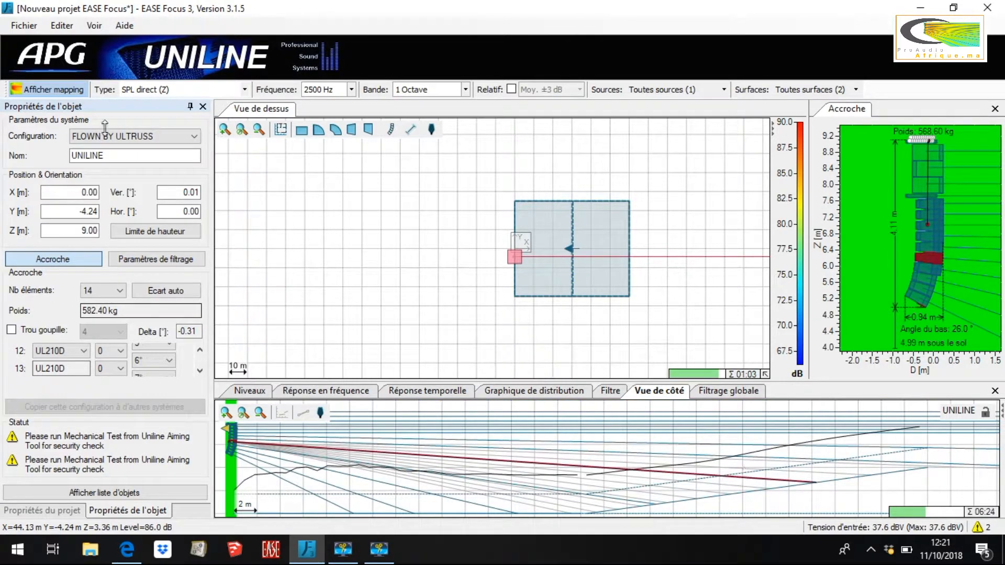
{"action": "left_click", "coordinate": [50, 89]}
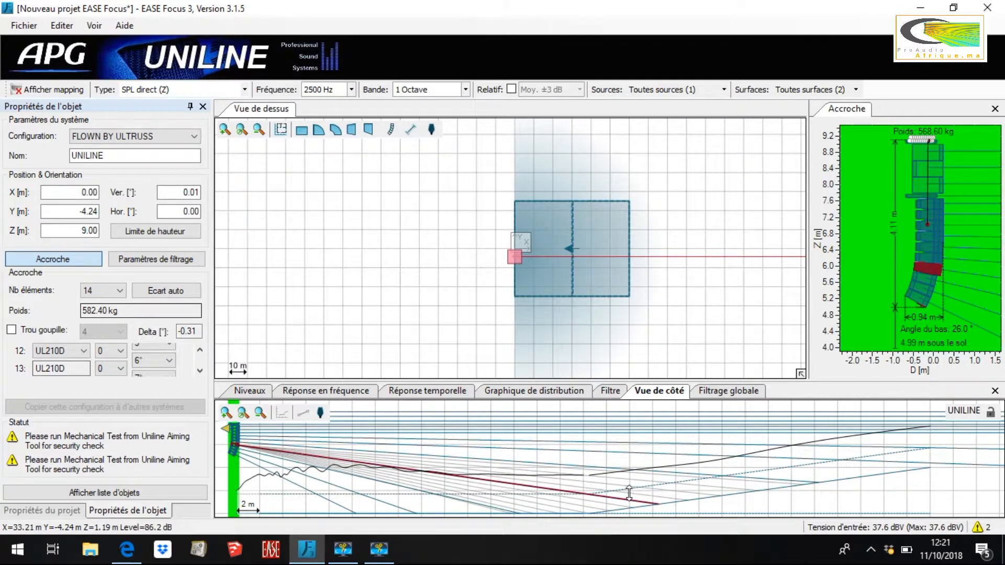
{"action": "left_click_drag", "start_coordinate": [629, 493], "coordinate": [631, 492]}
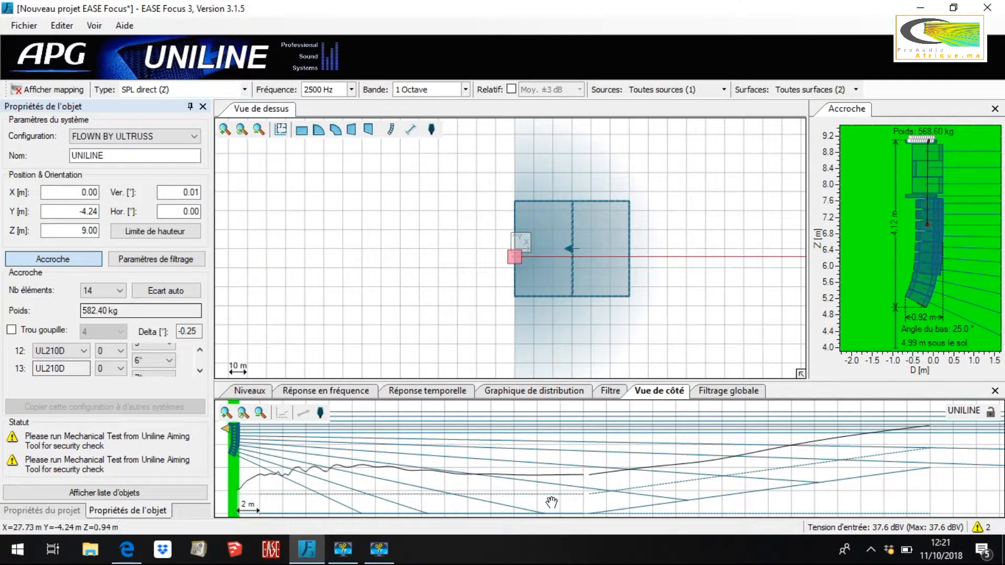
{"action": "left_click_drag", "start_coordinate": [546, 503], "coordinate": [546, 512]}
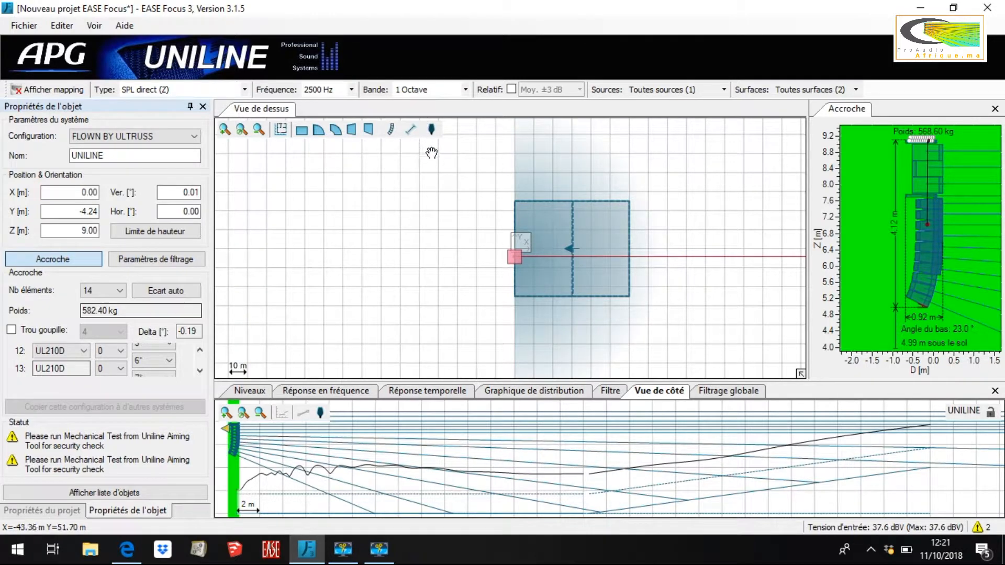
- Place four microphones along the array axis over both audience surfaces, and display their frequency and time responses
{"action": "left_click", "coordinate": [321, 413]}
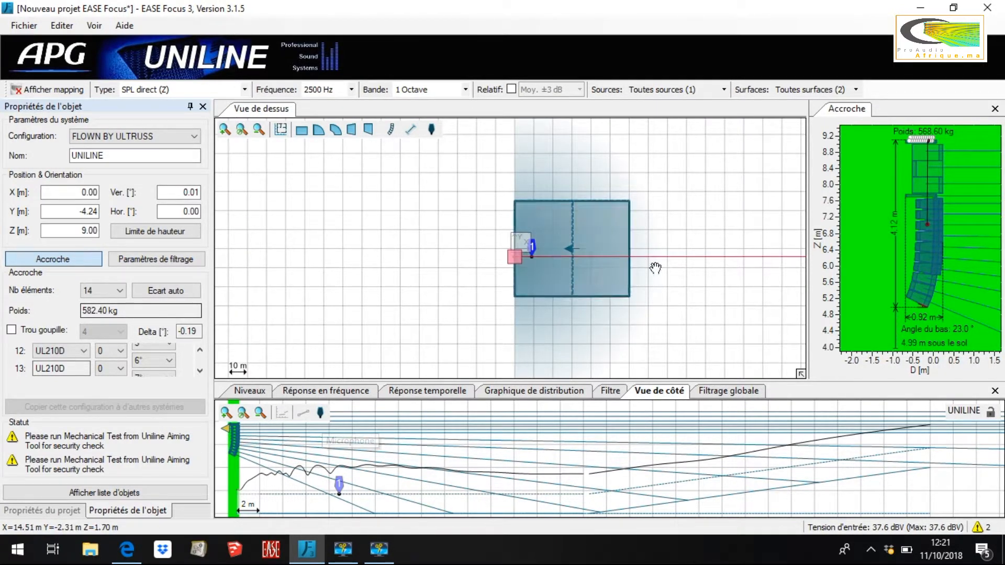
{"action": "left_click", "coordinate": [320, 413]}
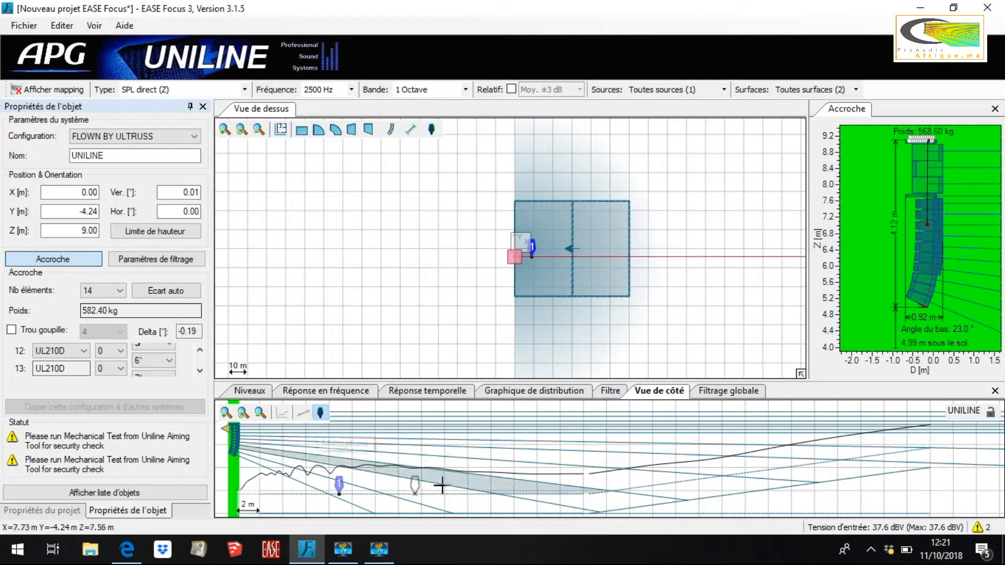
{"action": "left_click", "coordinate": [476, 484]}
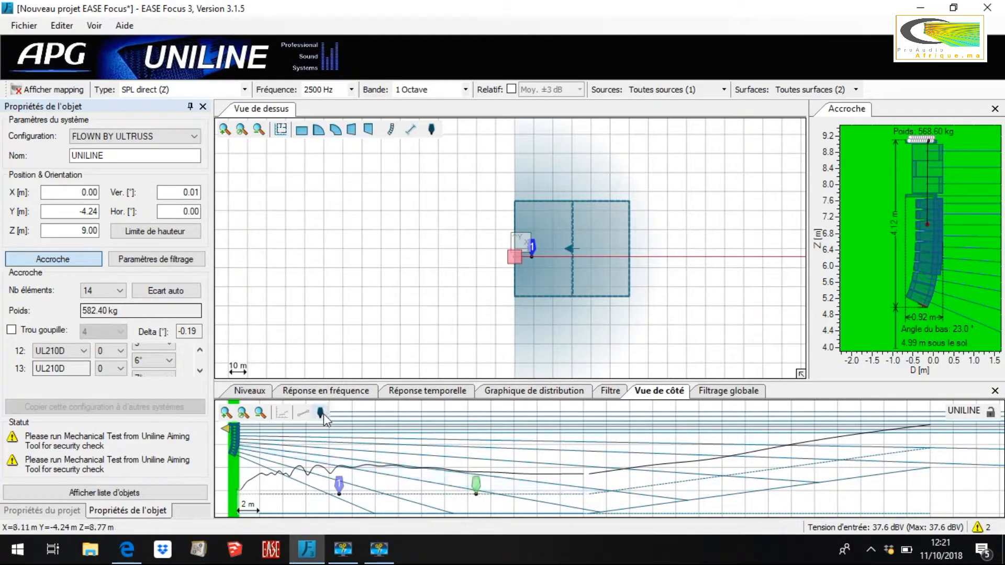
{"action": "left_click", "coordinate": [601, 482]}
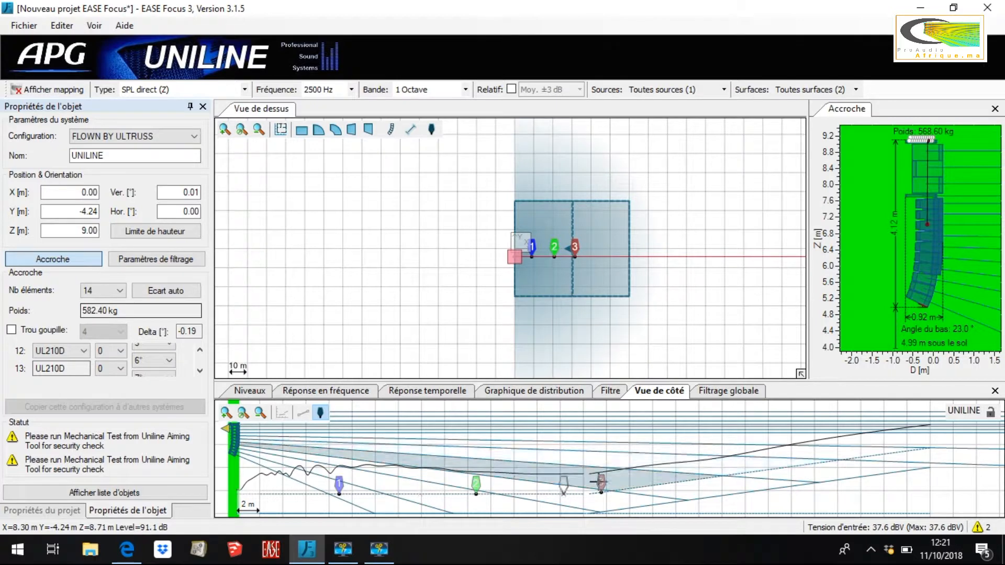
{"action": "left_click", "coordinate": [721, 469]}
{"action": "left_click", "coordinate": [320, 413]}
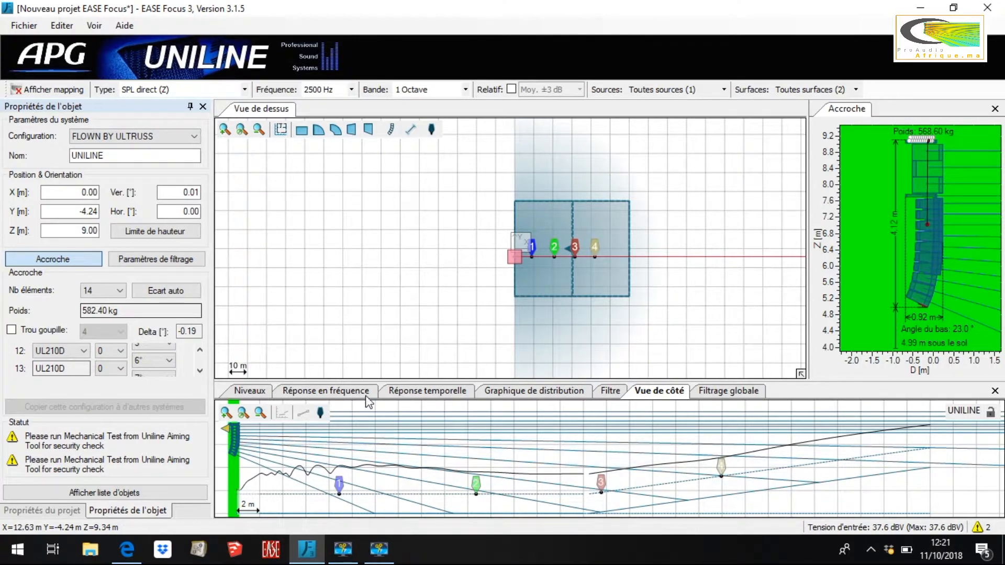
{"action": "left_click", "coordinate": [340, 391]}
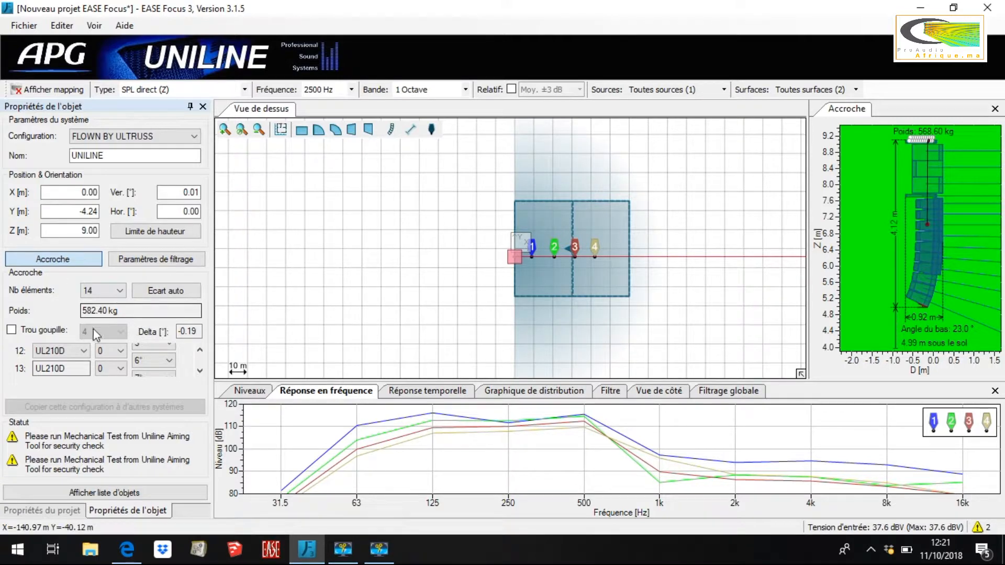
{"action": "left_click", "coordinate": [461, 394]}
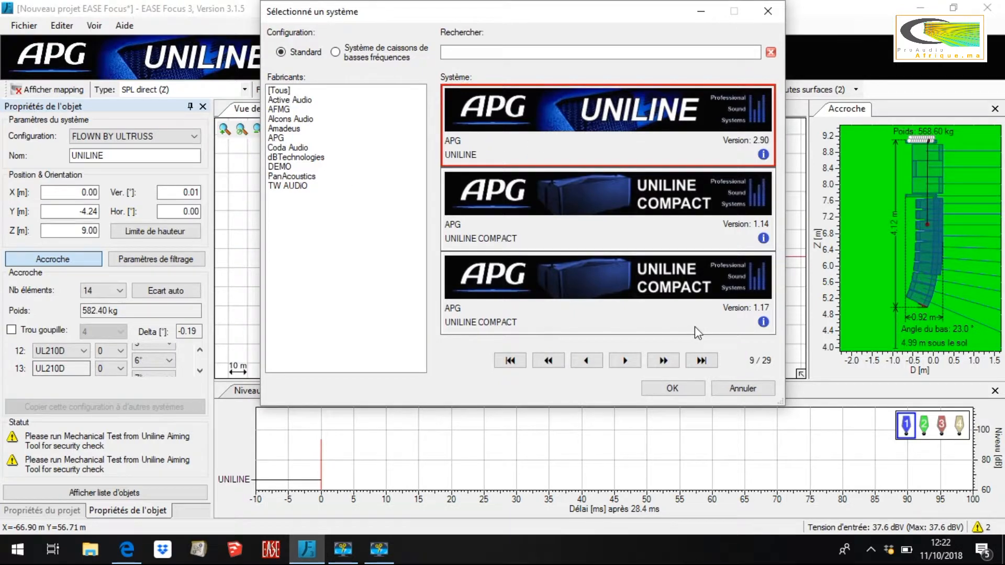
- Add an APG MX4 system beside the array at Y about -15.05 m, and check its input configurations, keeping FULL RANGE
{"action": "scroll", "coordinate": [595, 194], "scroll_direction": "up", "scroll_amount": 1}
{"action": "scroll", "coordinate": [597, 188], "scroll_direction": "up", "scroll_amount": 1}
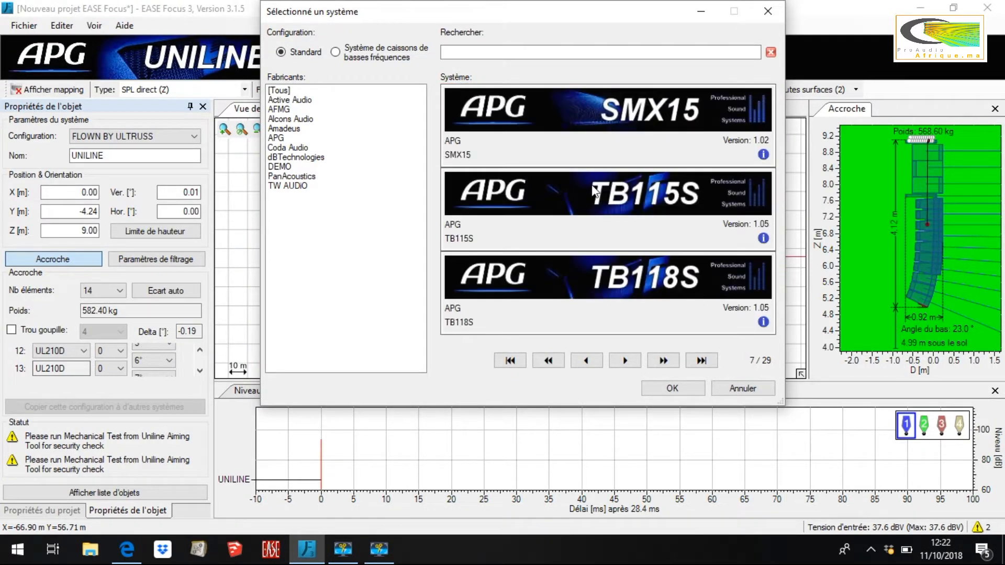
{"action": "scroll", "coordinate": [589, 178], "scroll_direction": "up", "scroll_amount": 1}
{"action": "left_click", "coordinate": [595, 146]}
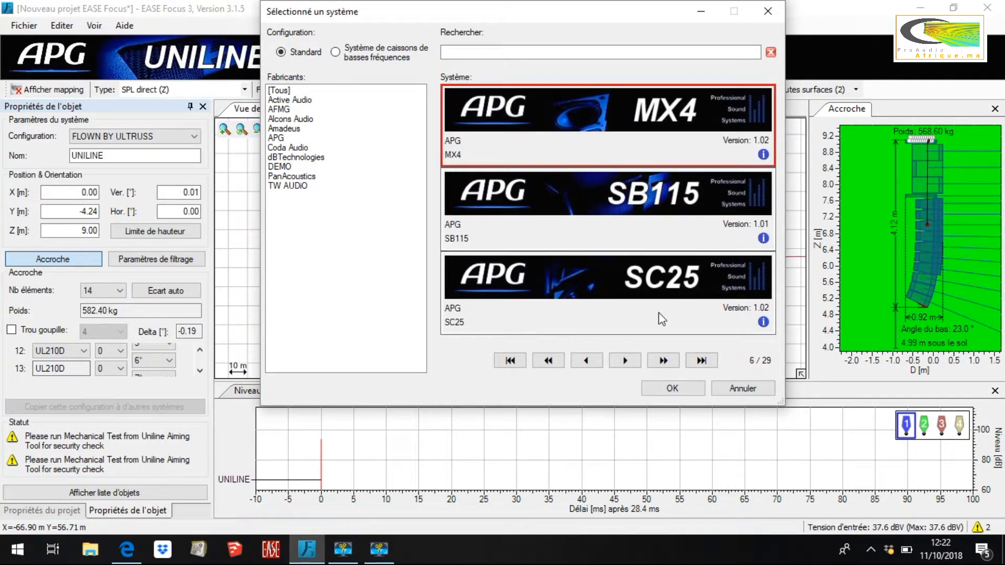
{"action": "left_click", "coordinate": [675, 390]}
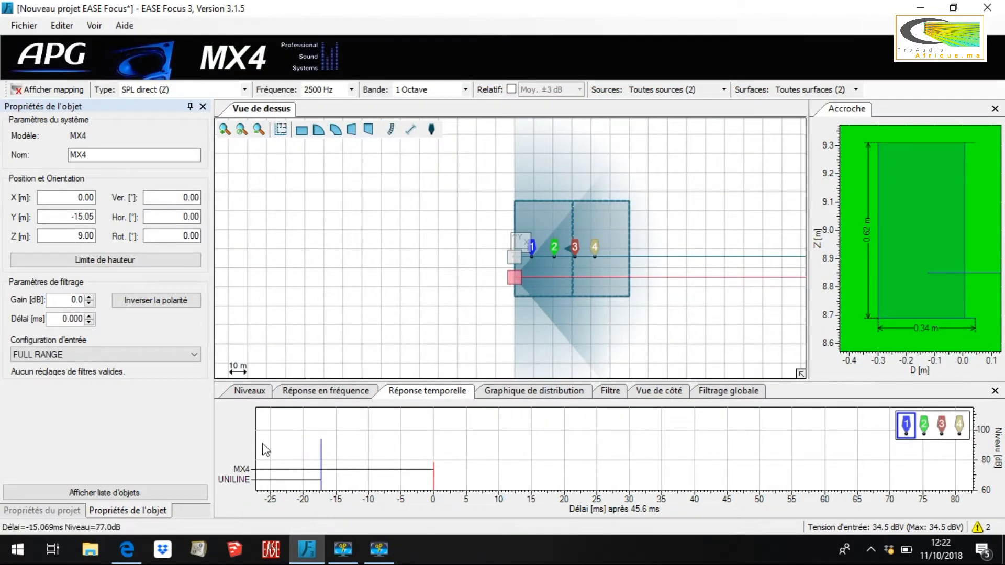
{"action": "left_click", "coordinate": [126, 355]}
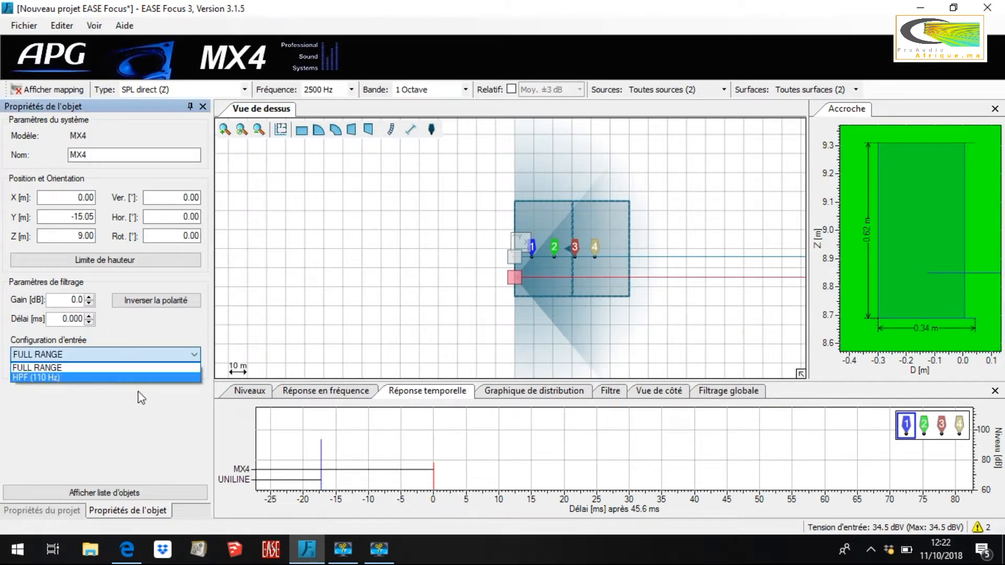
{"action": "left_click", "coordinate": [111, 404]}
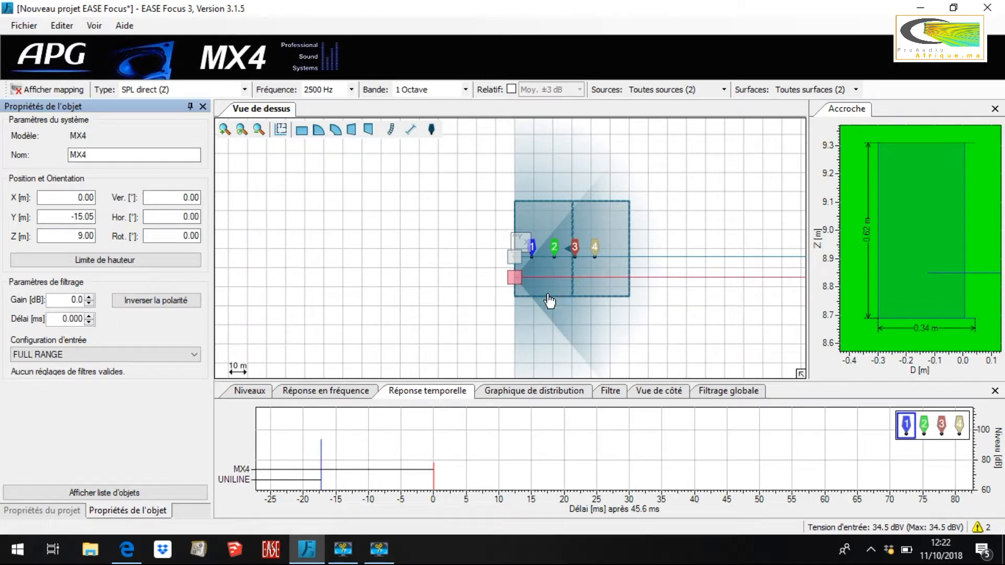
- Select the UNILINE array and check the workspace mode in the environment options without changing it
{"action": "left_click", "coordinate": [518, 258]}
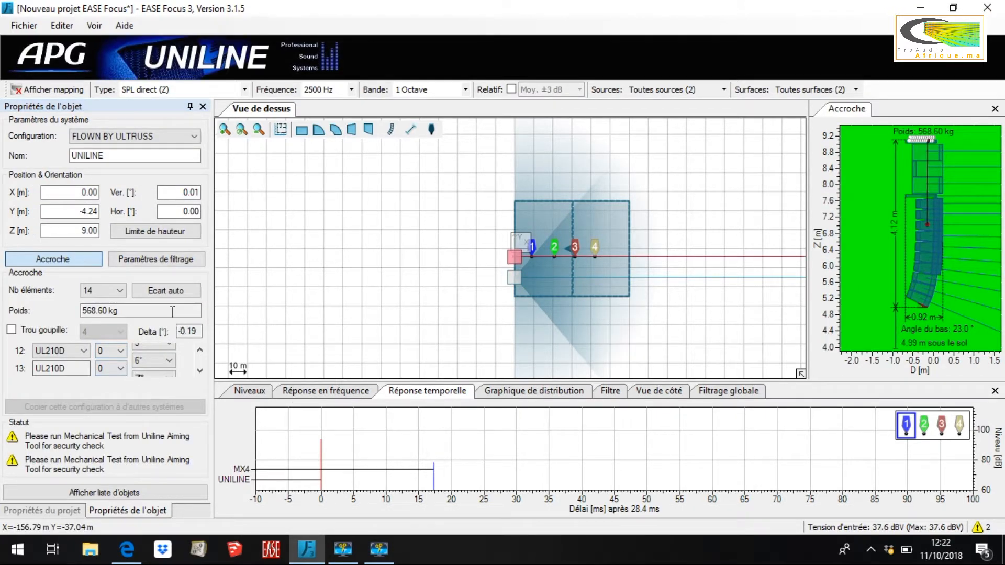
{"action": "left_click", "coordinate": [18, 25]}
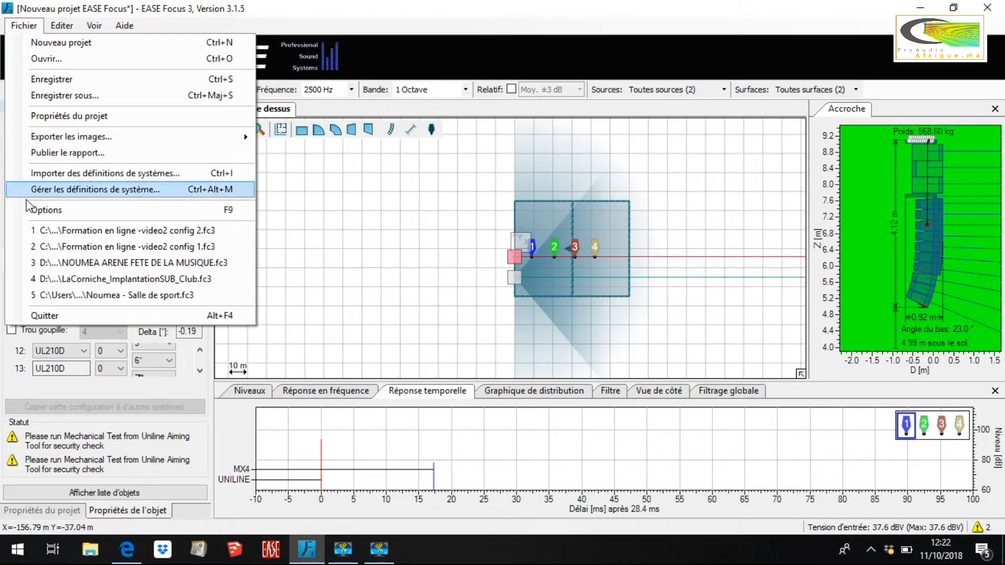
{"action": "left_click", "coordinate": [61, 211]}
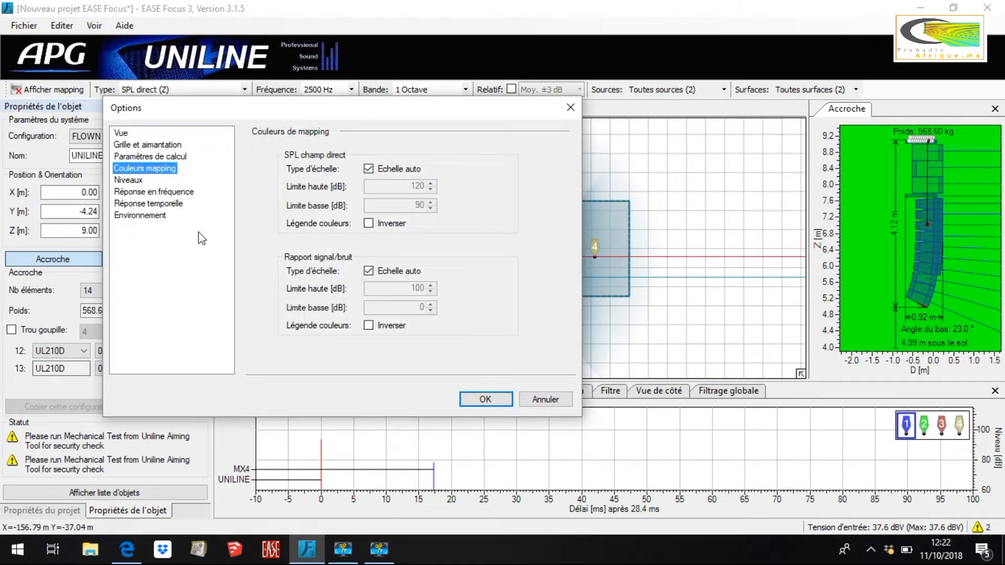
{"action": "left_click", "coordinate": [142, 216]}
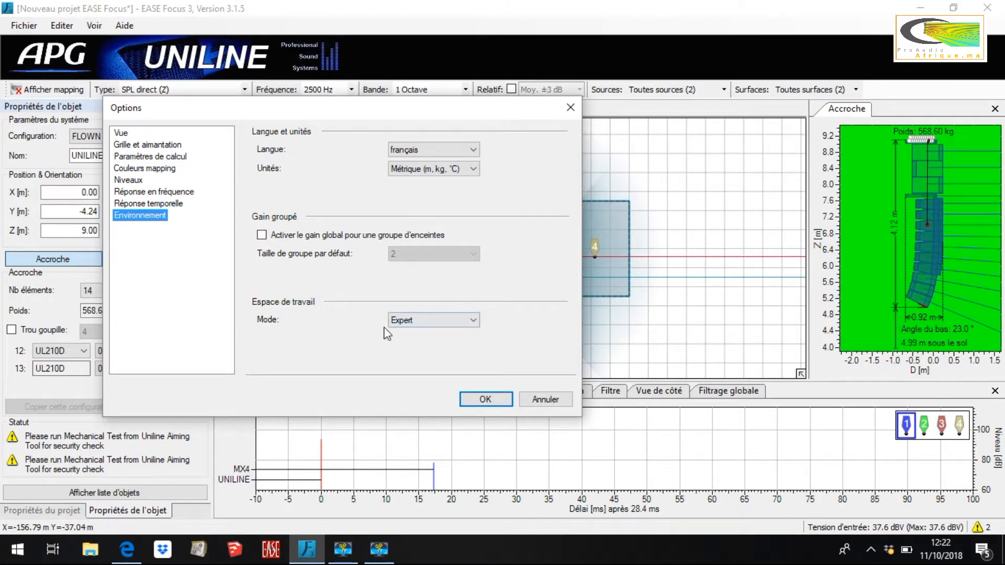
{"action": "left_click", "coordinate": [545, 399]}
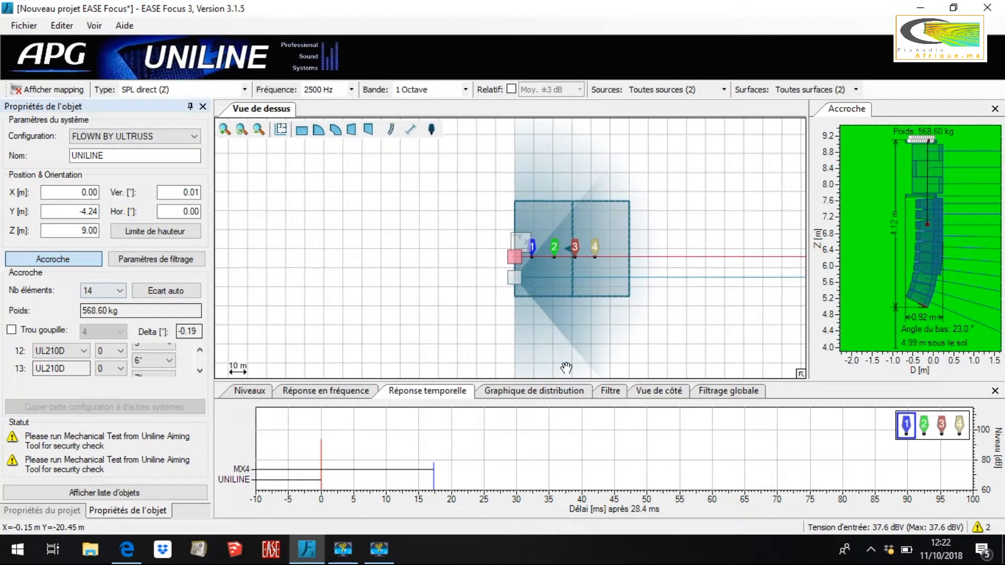
- Show the UNILINE array's filter and its editable frequency, gain, slope and Q settings
{"action": "left_click", "coordinate": [611, 392]}
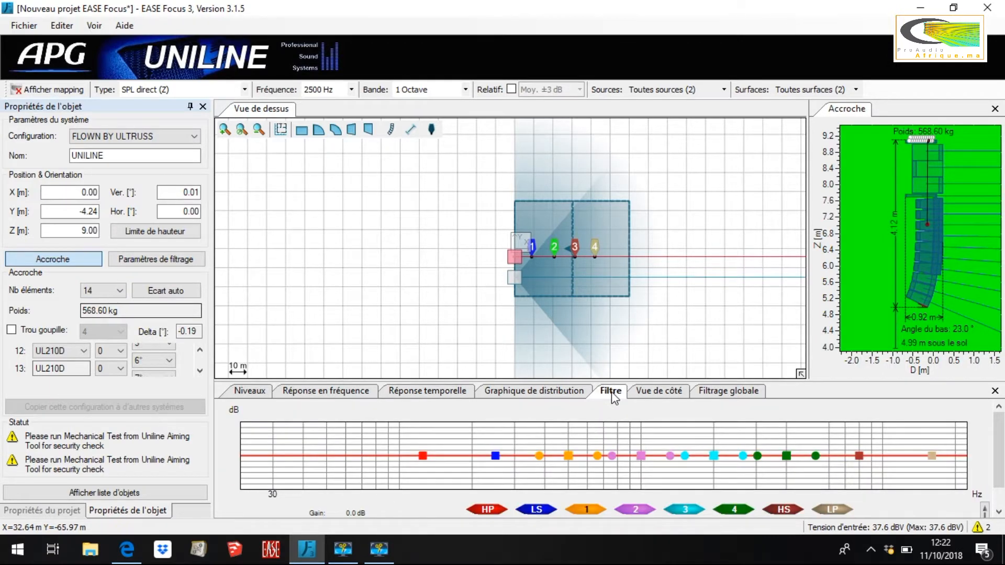
{"action": "left_click_drag", "start_coordinate": [999, 464], "coordinate": [999, 489]}
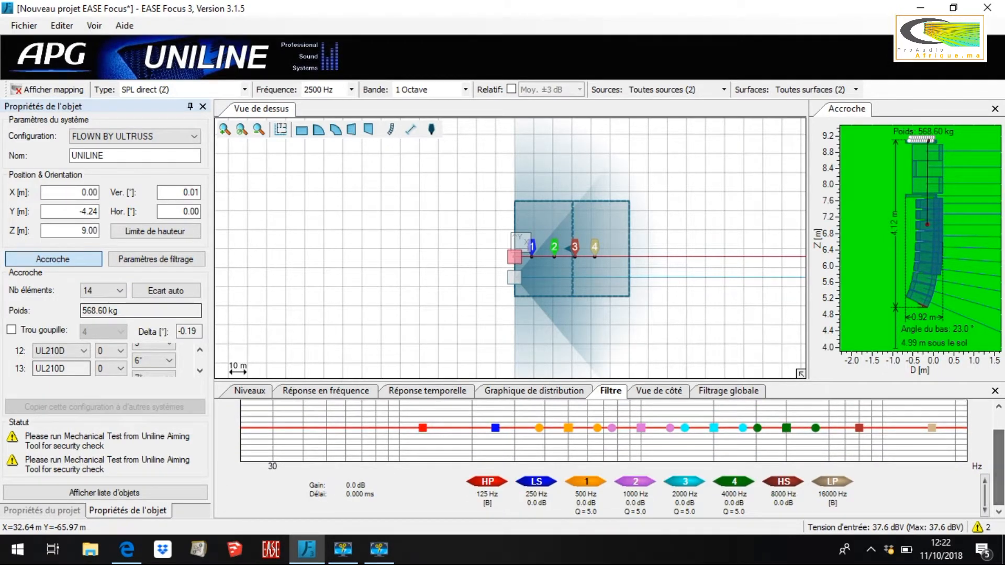
{"action": "left_click", "coordinate": [987, 494]}
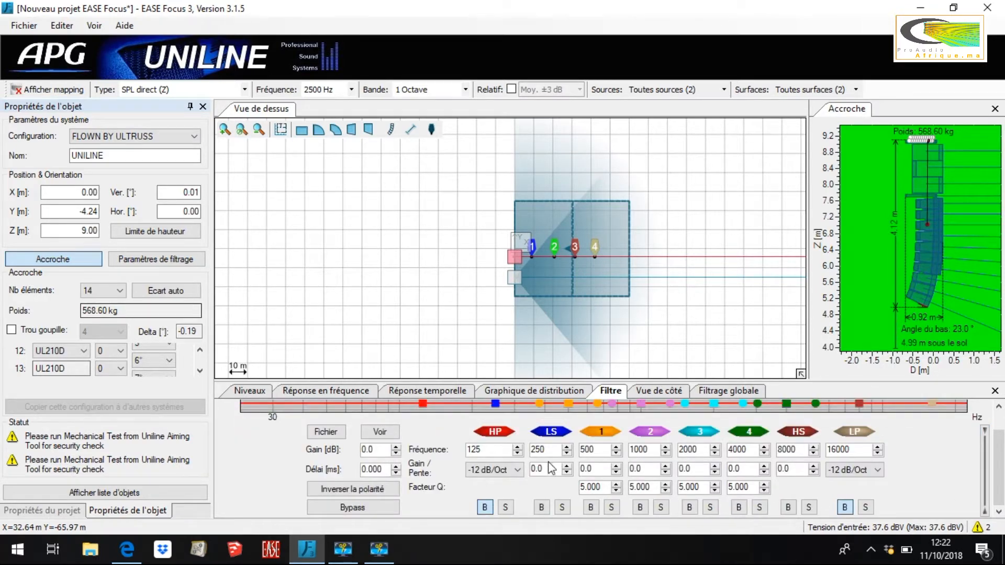
- Bring the UNILINE array's filter curve and its band summary back into view
{"action": "double_click", "coordinate": [376, 470]}
{"action": "left_click", "coordinate": [984, 485]}
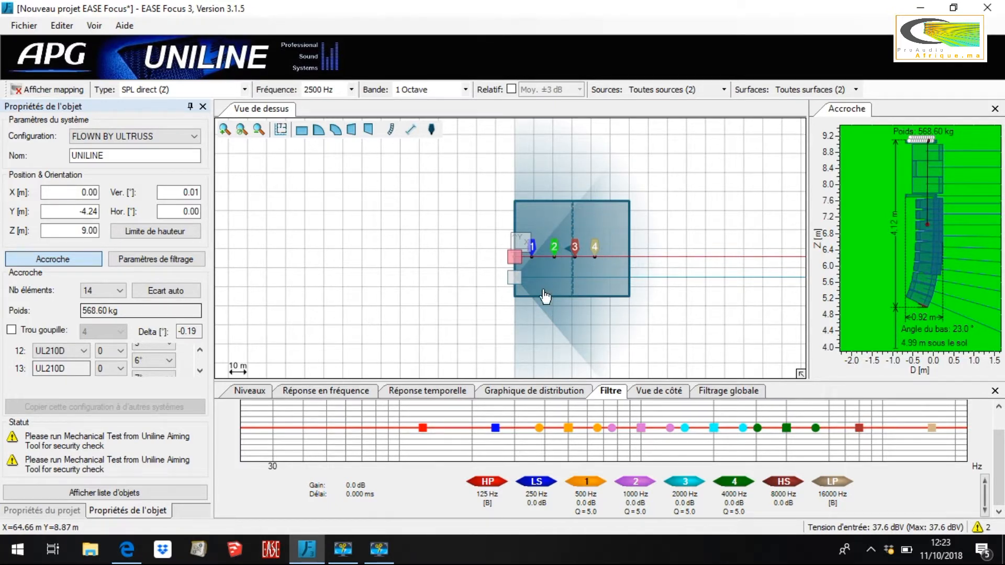
- Replace the MX4 system with an APG UNILINE system, version 2.90
{"action": "left_click", "coordinate": [514, 353]}
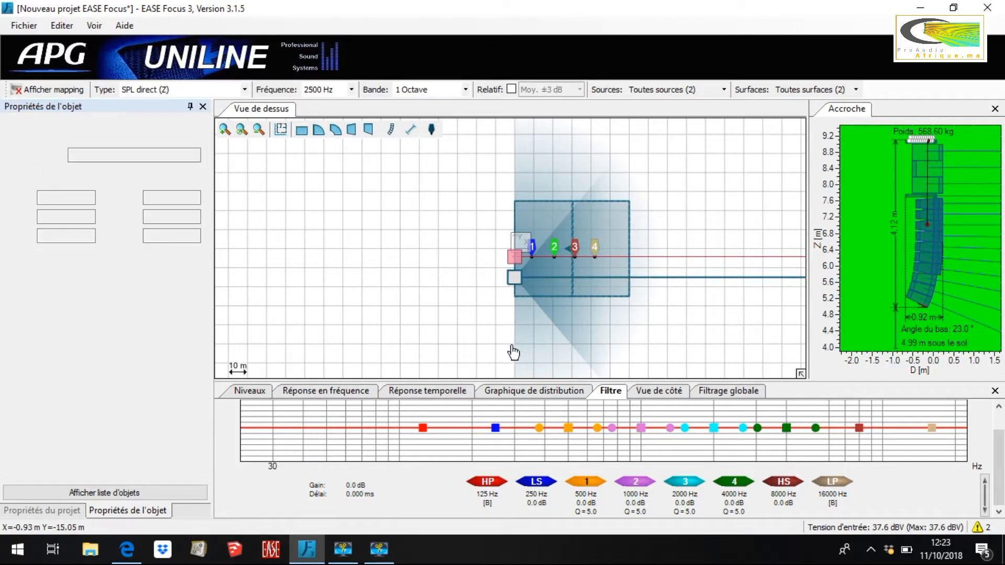
{"action": "left_click", "coordinate": [514, 277]}
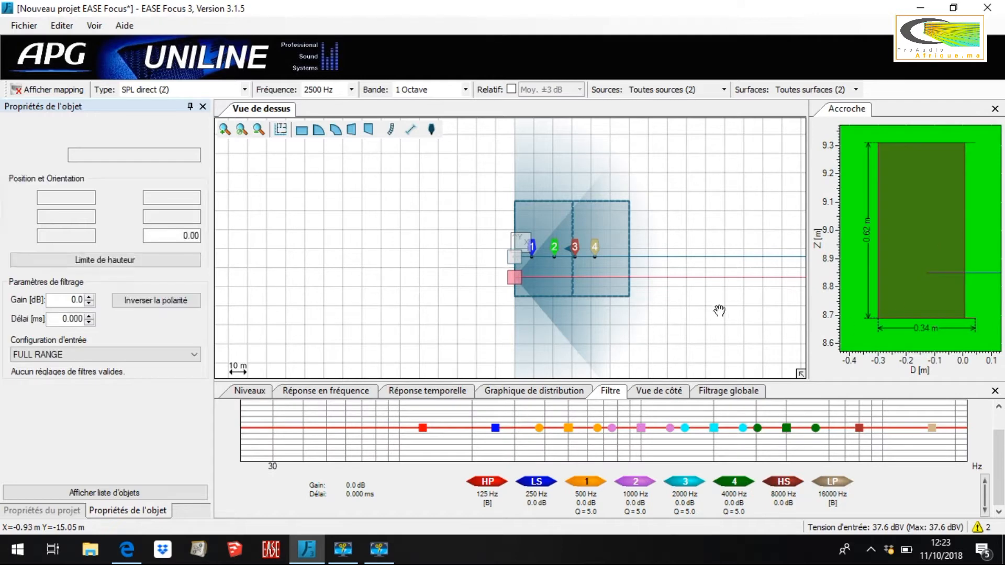
{"action": "left_click", "coordinate": [62, 25]}
{"action": "left_click", "coordinate": [79, 44]}
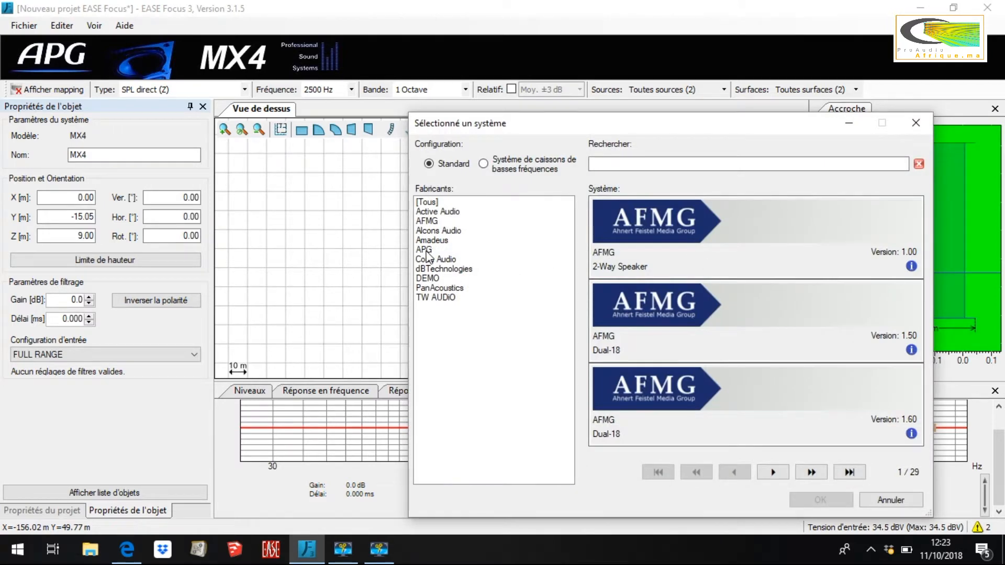
{"action": "left_click", "coordinate": [426, 250]}
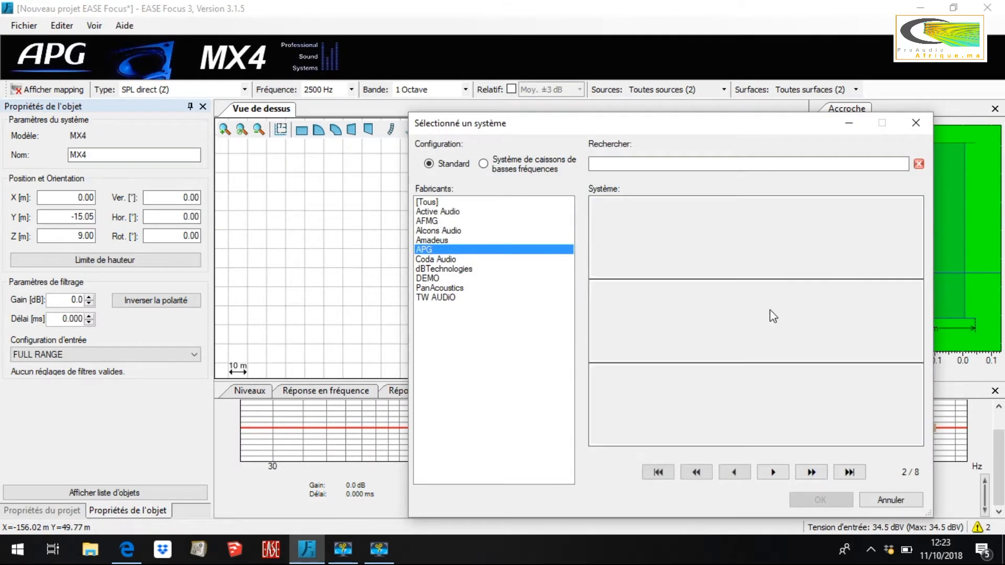
{"action": "scroll", "coordinate": [773, 316], "scroll_direction": "down", "scroll_amount": 4}
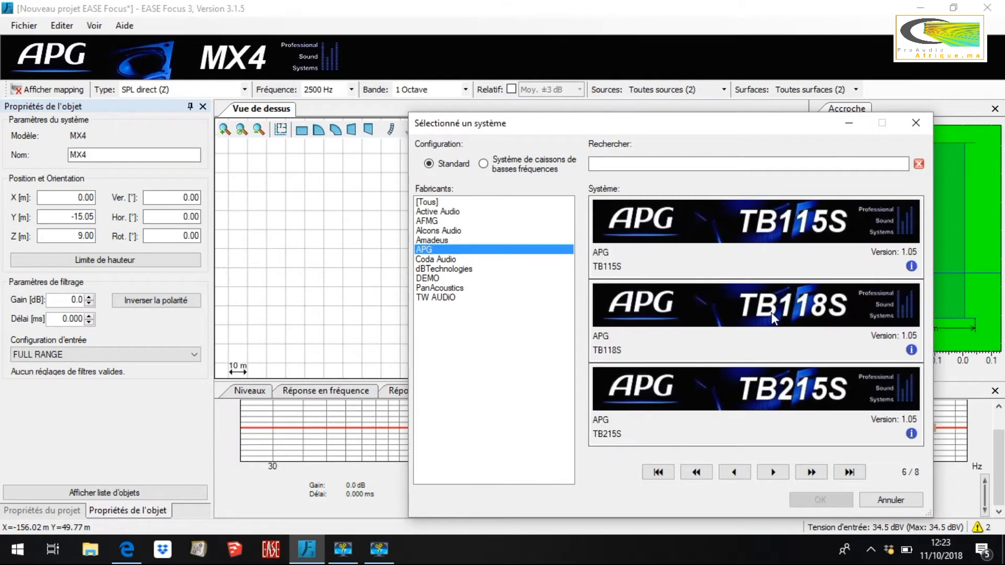
{"action": "scroll", "coordinate": [771, 312], "scroll_direction": "down", "scroll_amount": 1}
{"action": "left_click", "coordinate": [803, 397]}
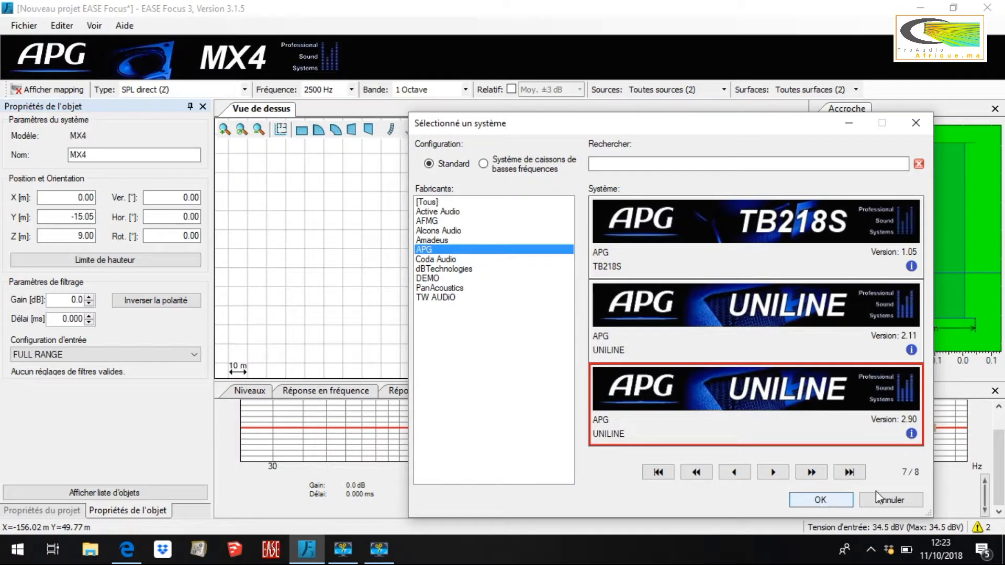
{"action": "left_click", "coordinate": [815, 499]}
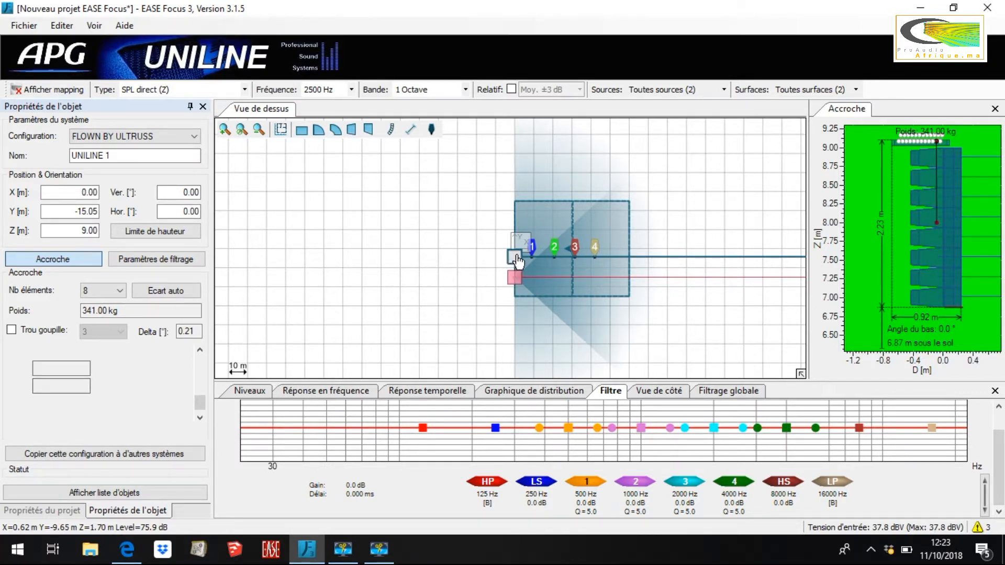
- Copy the 14-element UNILINE array, paste it as an additional source near UNILINE 1, and delete that duplicate
{"action": "left_click", "coordinate": [514, 276]}
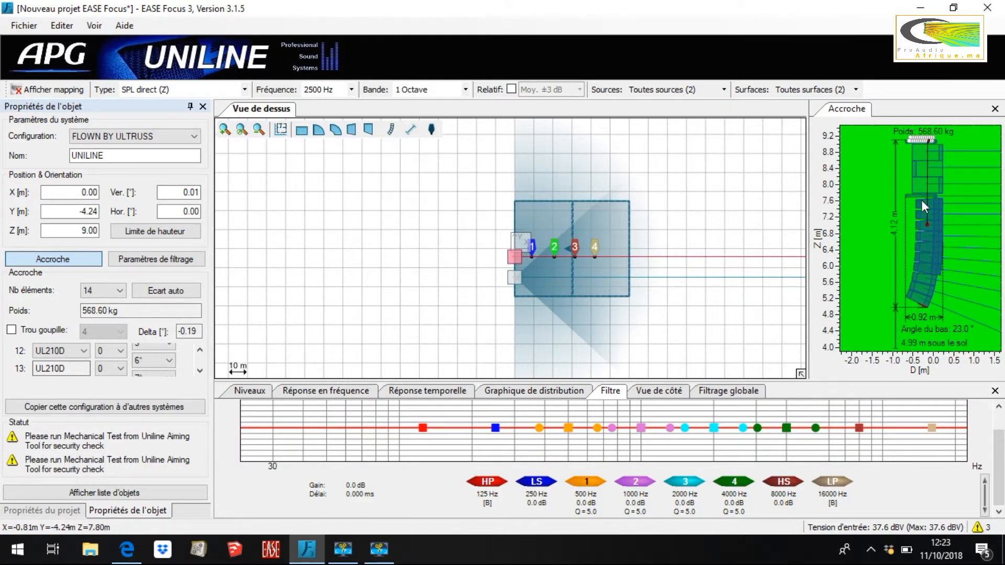
{"action": "right_click", "coordinate": [515, 259]}
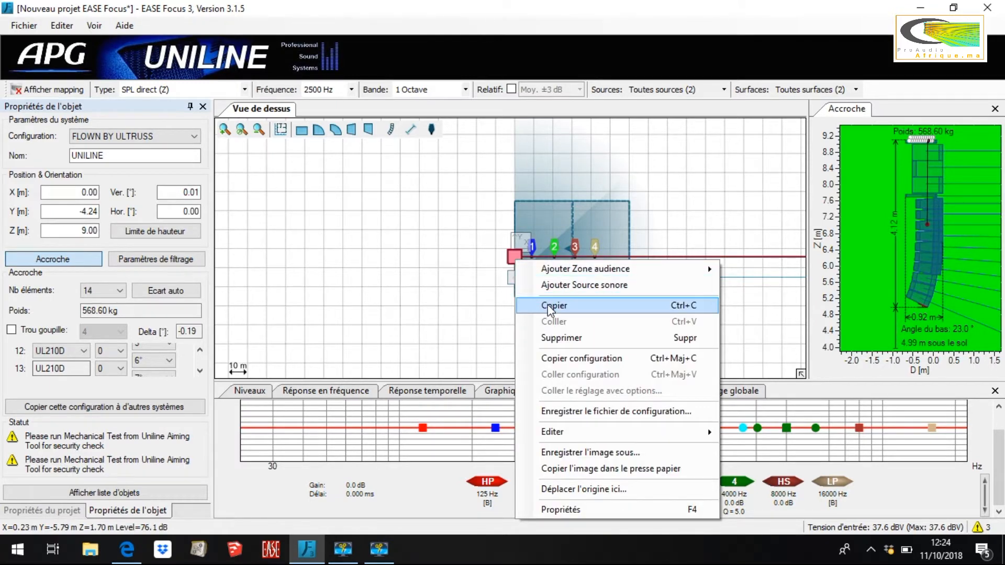
{"action": "left_click", "coordinate": [550, 306]}
{"action": "left_click", "coordinate": [517, 282]}
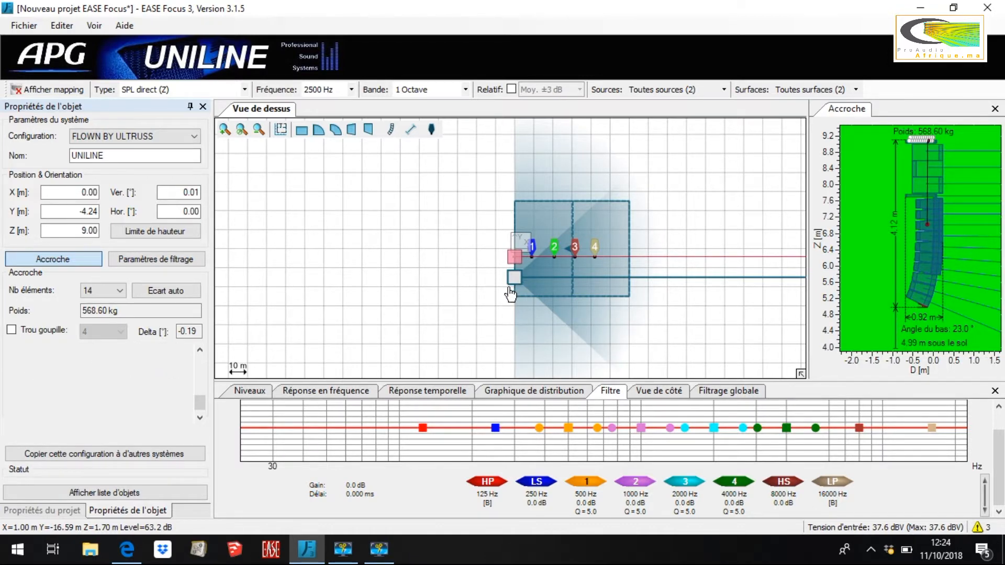
{"action": "left_click", "coordinate": [514, 278]}
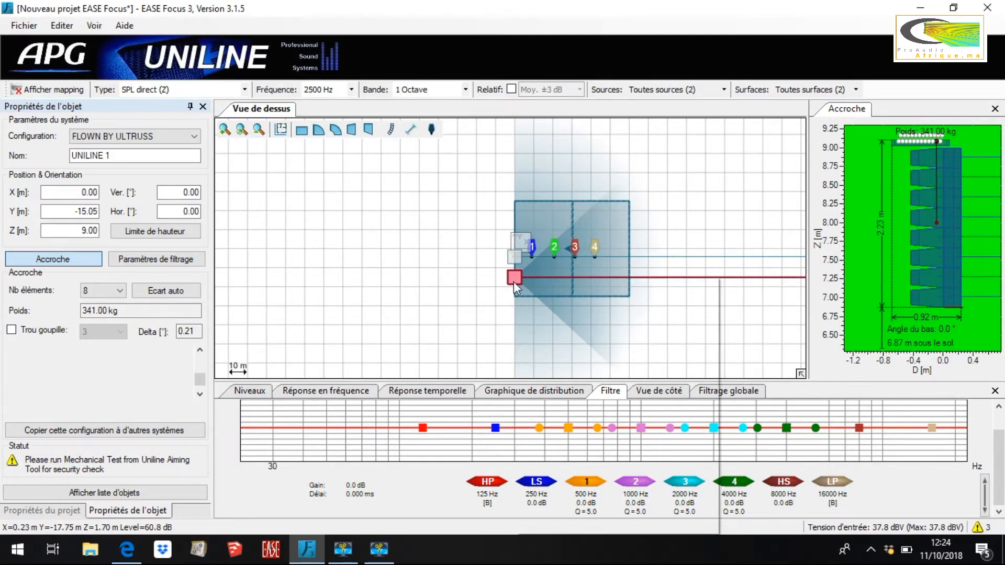
{"action": "right_click", "coordinate": [513, 282]}
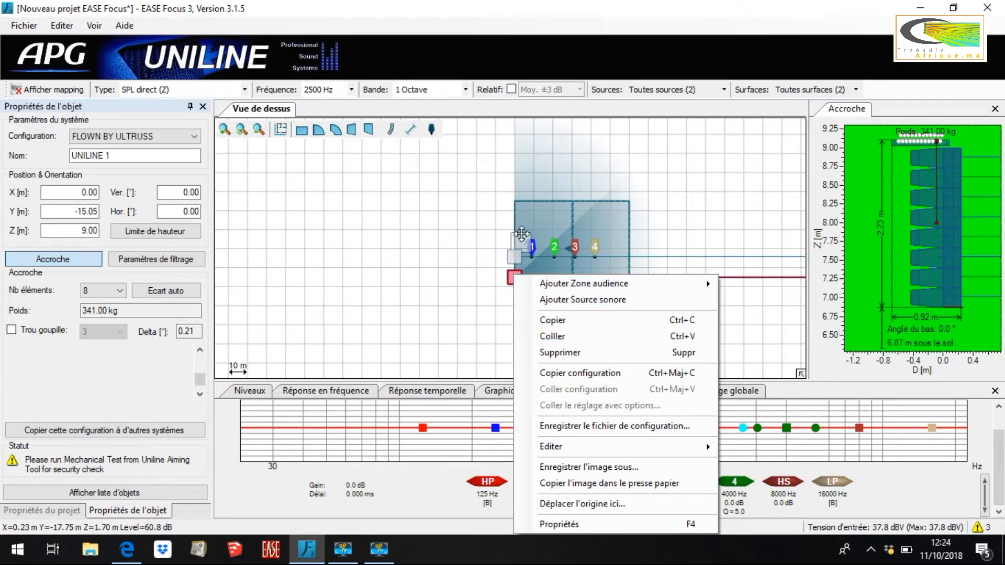
{"action": "left_click", "coordinate": [563, 337]}
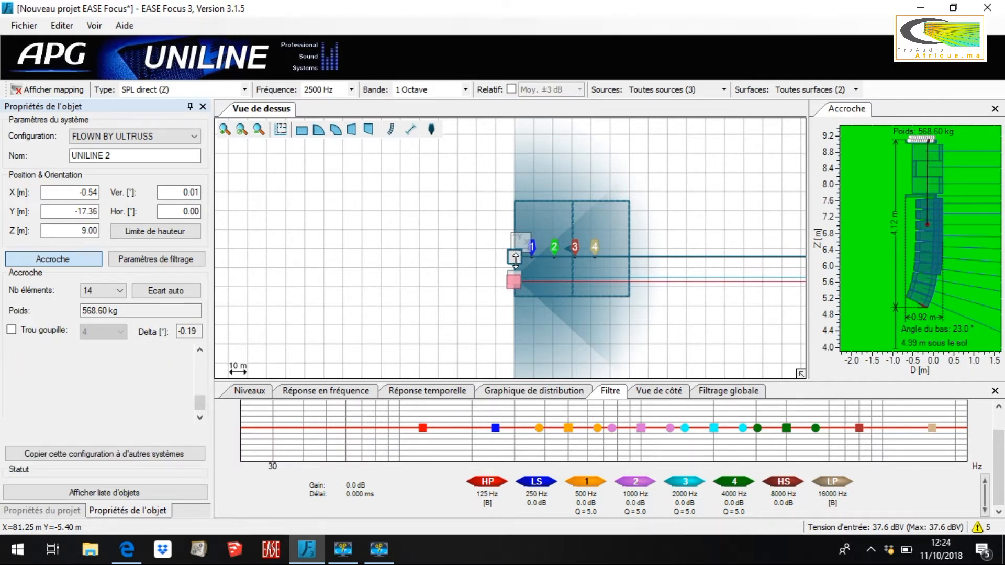
{"action": "key", "text": "Delete"}
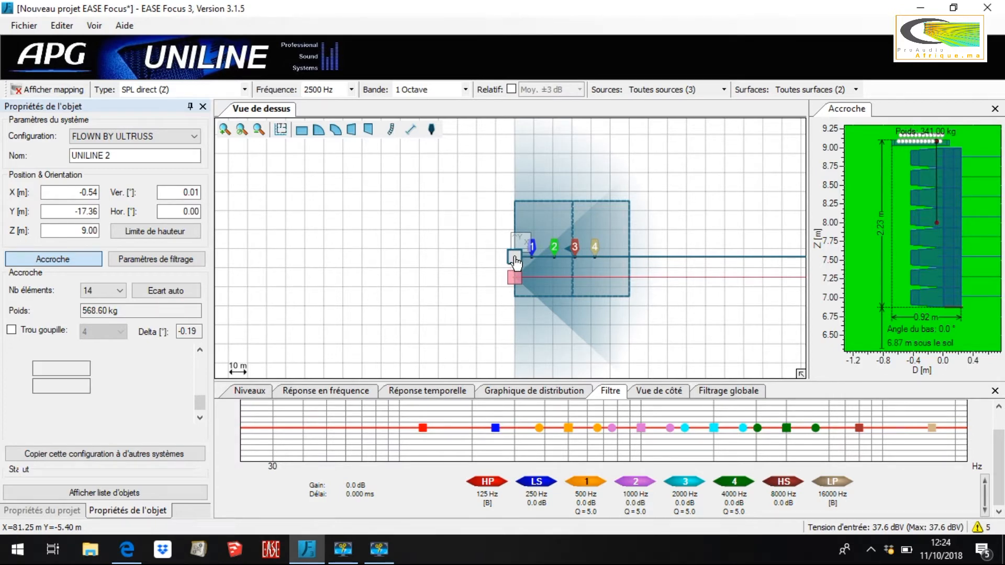
- Copy the 14-element UNILINE array's configuration onto UNILINE 1, checking which properties the paste options include
{"action": "left_click", "coordinate": [515, 258]}
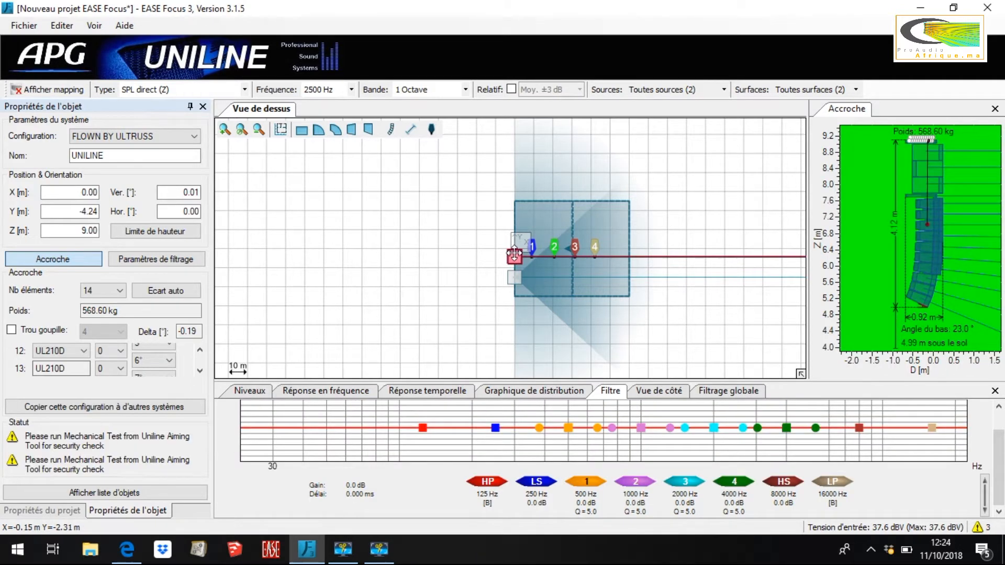
{"action": "right_click", "coordinate": [515, 257]}
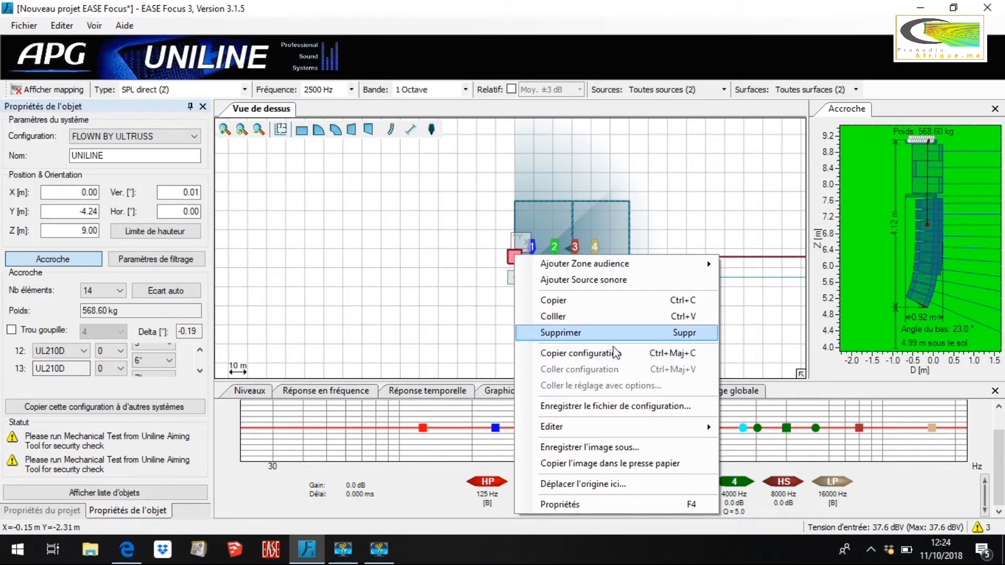
{"action": "left_click", "coordinate": [555, 354]}
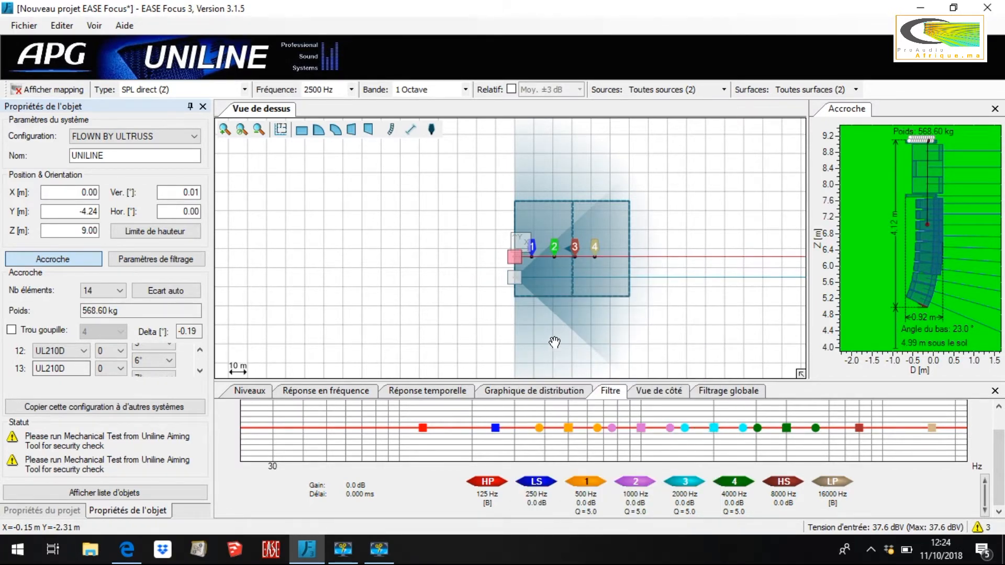
{"action": "left_click", "coordinate": [514, 281]}
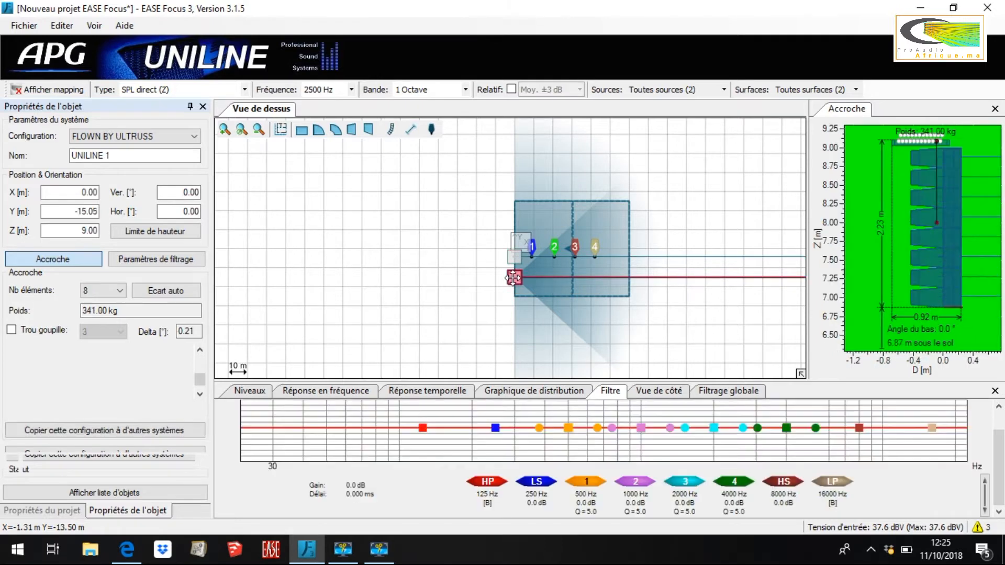
{"action": "right_click", "coordinate": [514, 277]}
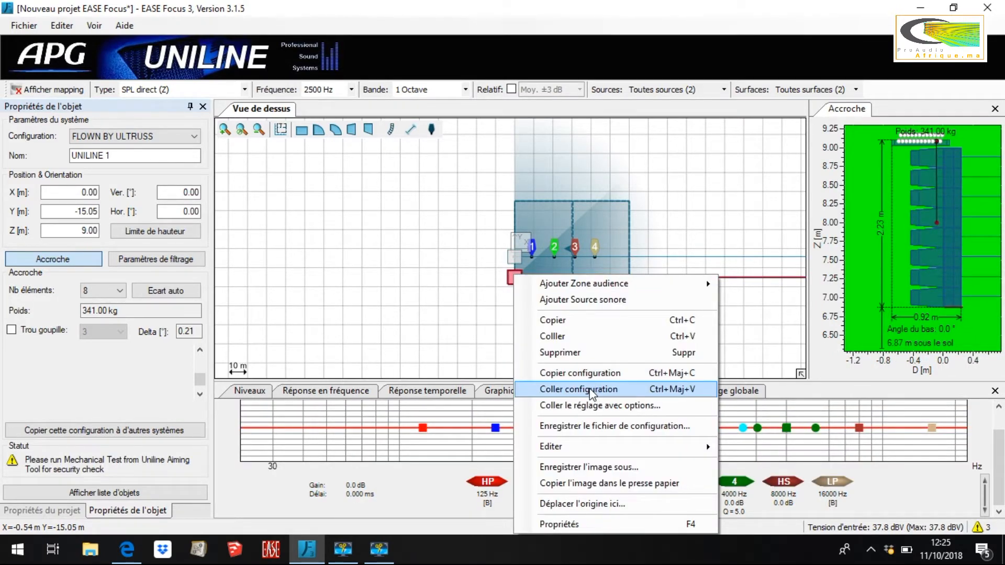
{"action": "left_click", "coordinate": [590, 405]}
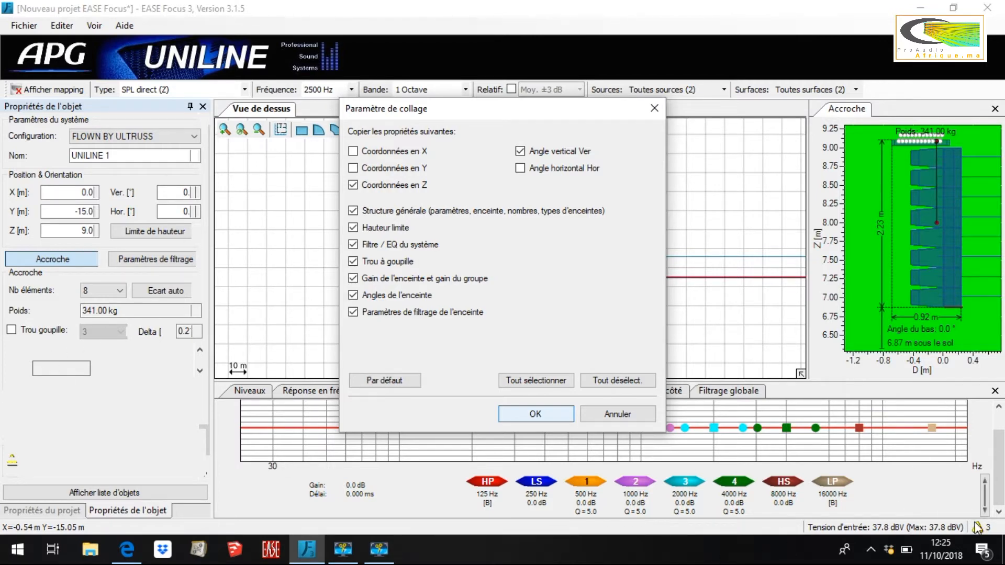
{"action": "left_click", "coordinate": [630, 413]}
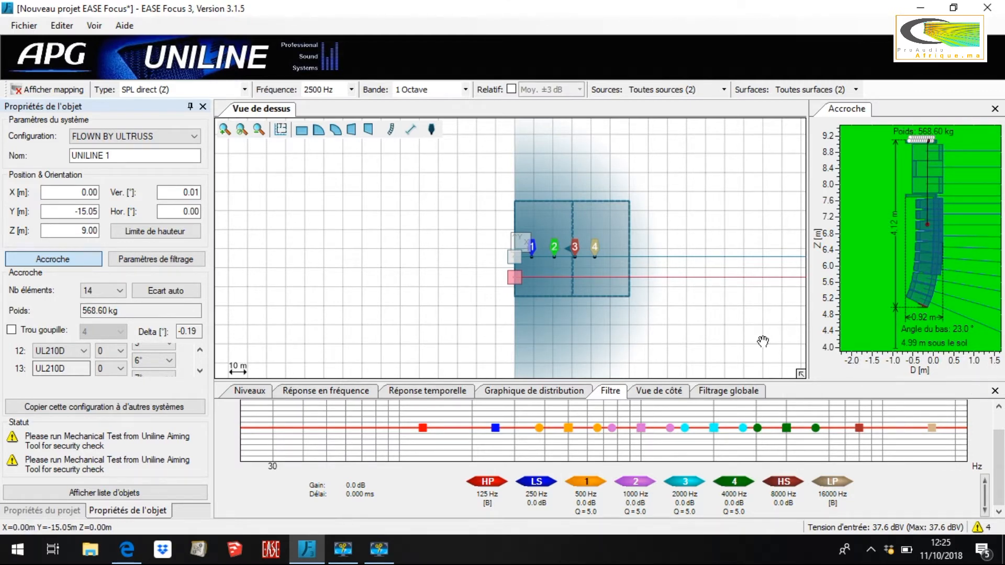
- Save UNILINE 1's configuration to the desktop as an .xglc file named UNILINE1
{"action": "right_click", "coordinate": [518, 278]}
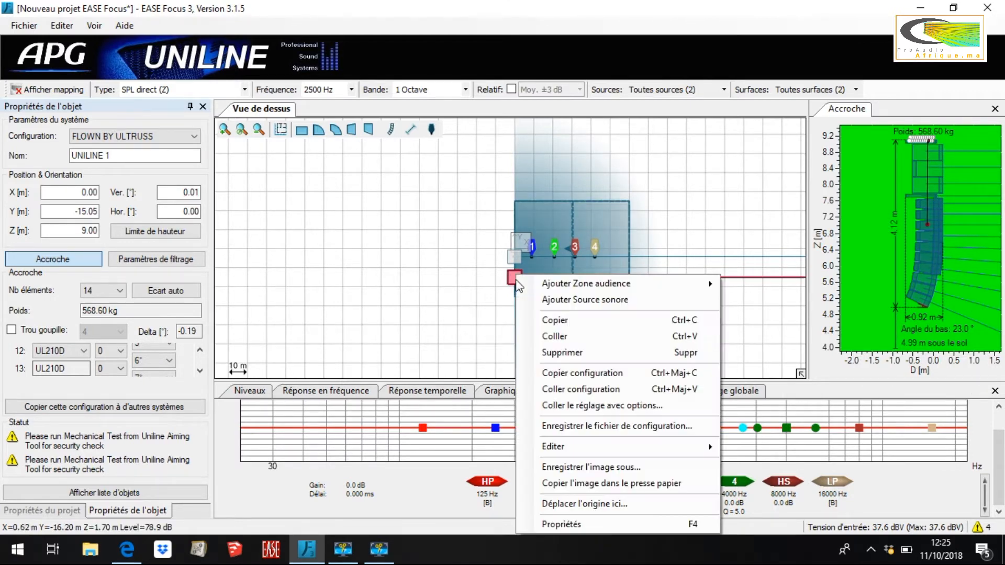
{"action": "left_click", "coordinate": [584, 426]}
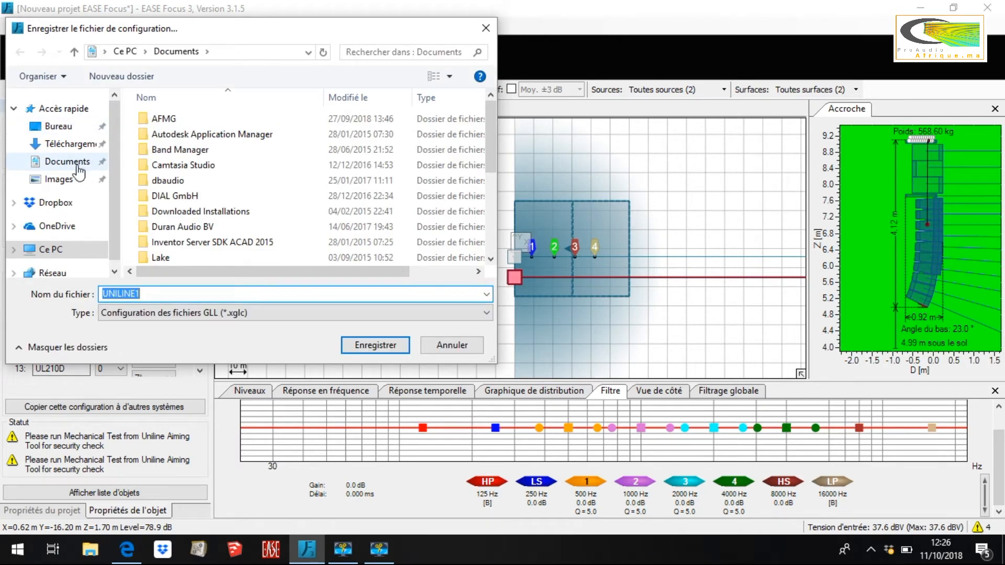
{"action": "left_click", "coordinate": [59, 129]}
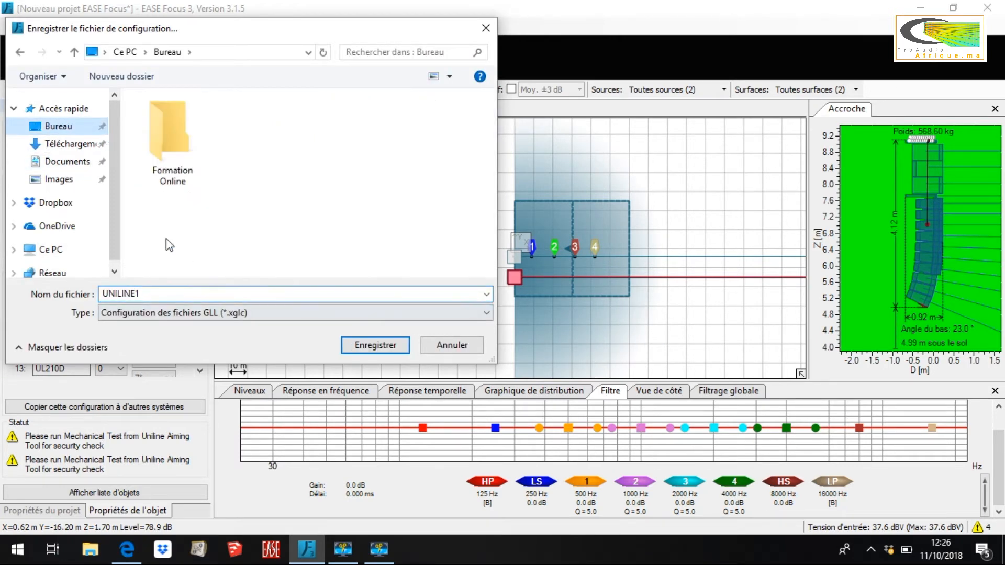
{"action": "double_click", "coordinate": [202, 292]}
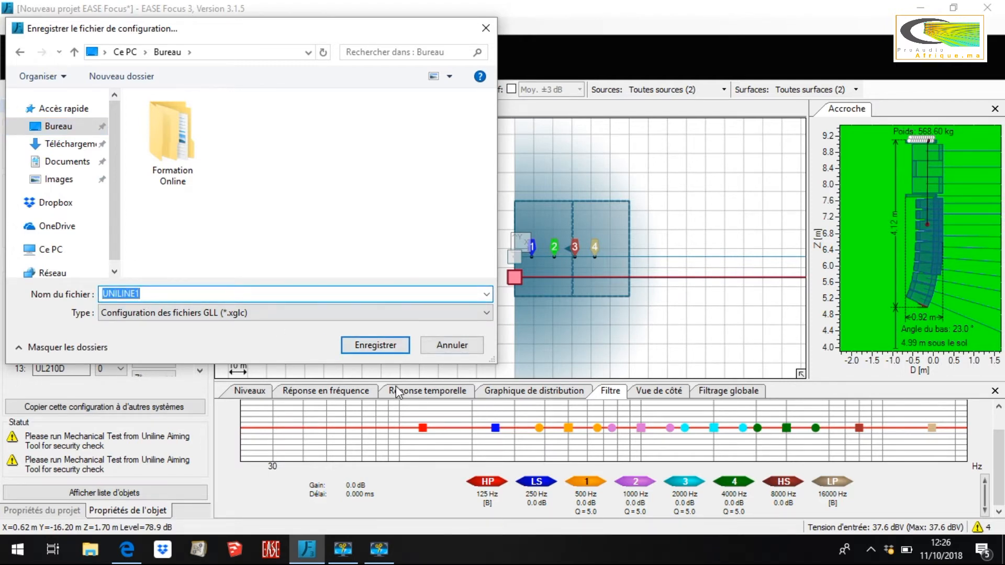
{"action": "left_click", "coordinate": [372, 346]}
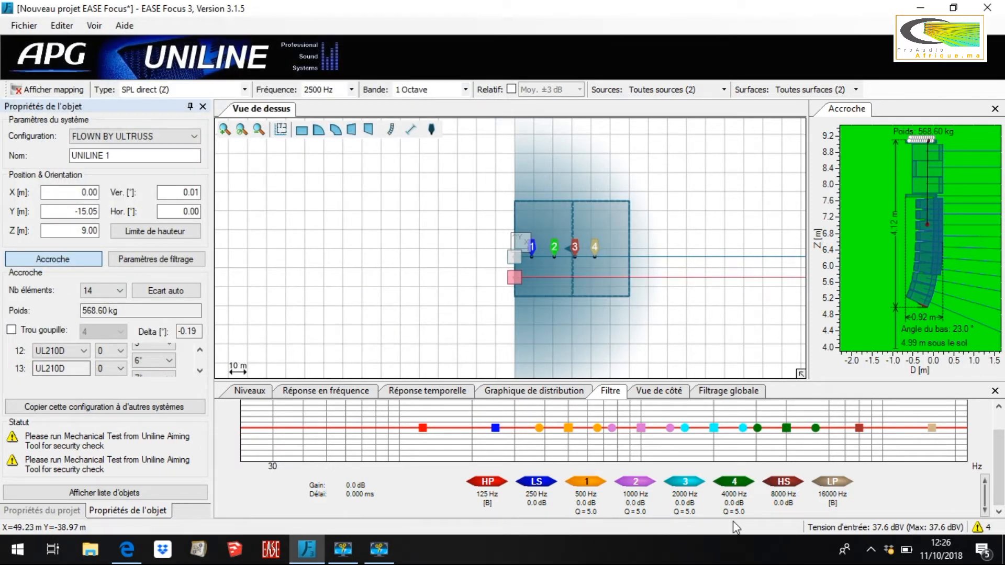
- Check the saved UNILINE1.xglc file on the desktop and return to the EASE Focus project
{"action": "left_click", "coordinate": [921, 8]}
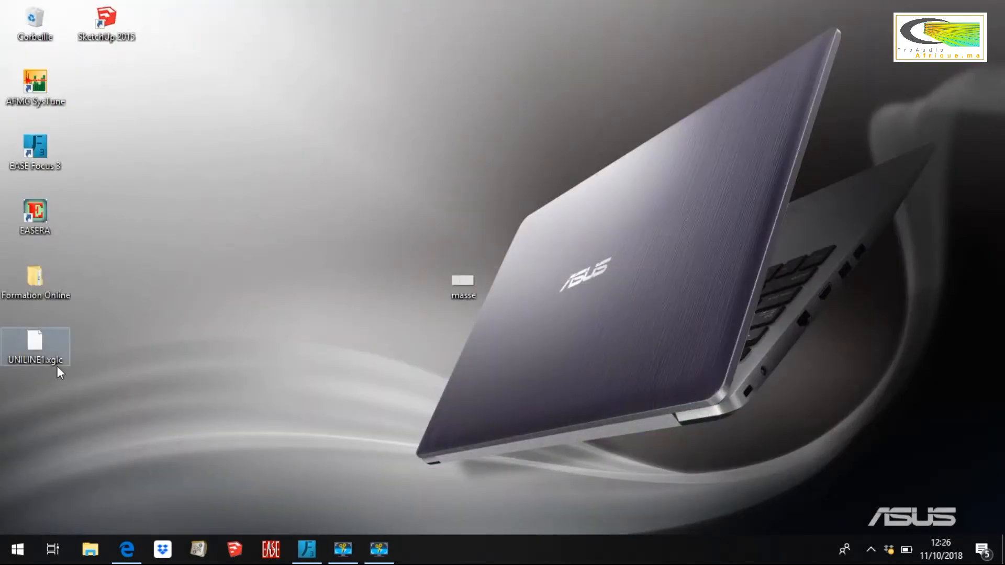
{"action": "left_click", "coordinate": [42, 354]}
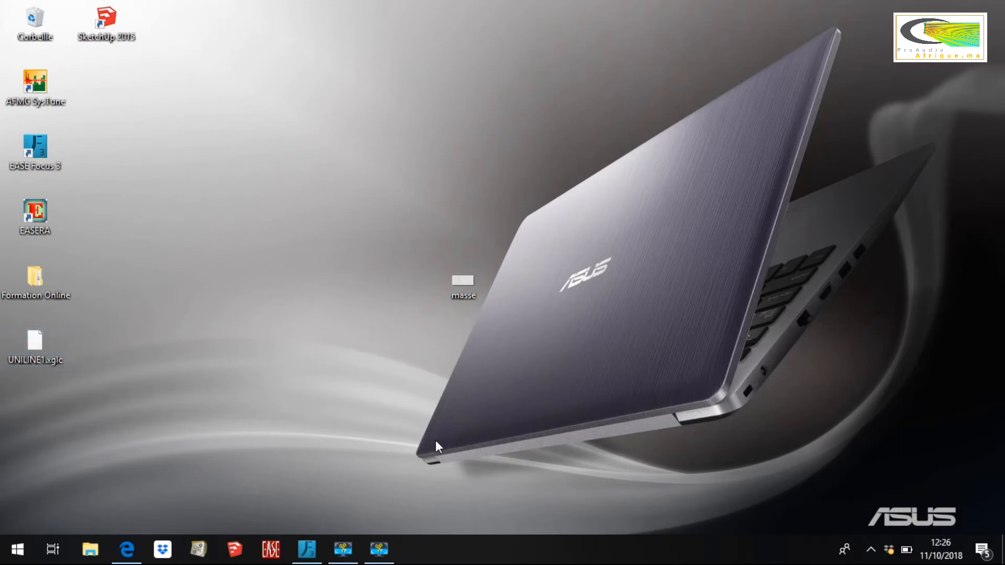
{"action": "mouse_move", "coordinate": [379, 552]}
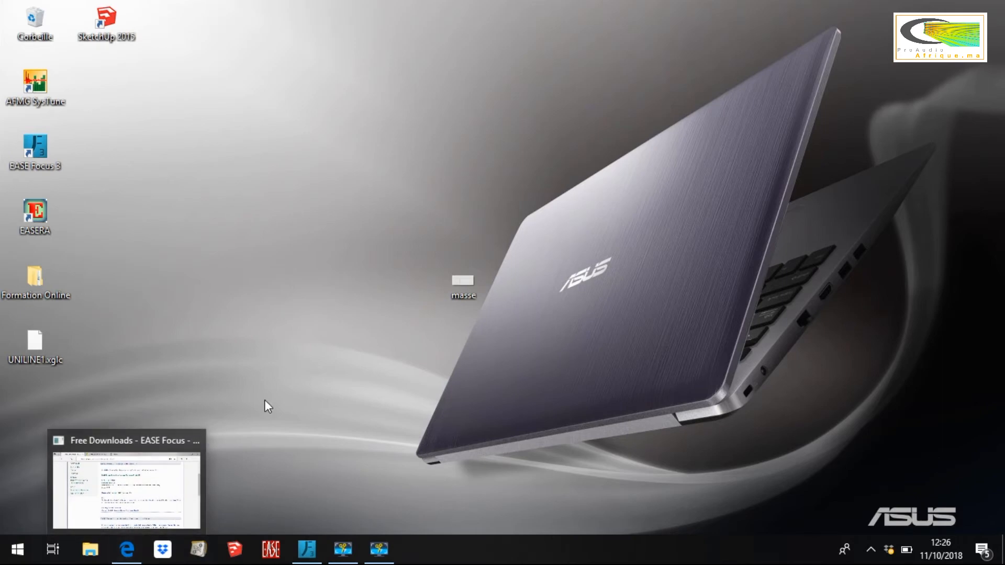
{"action": "left_click", "coordinate": [307, 549]}
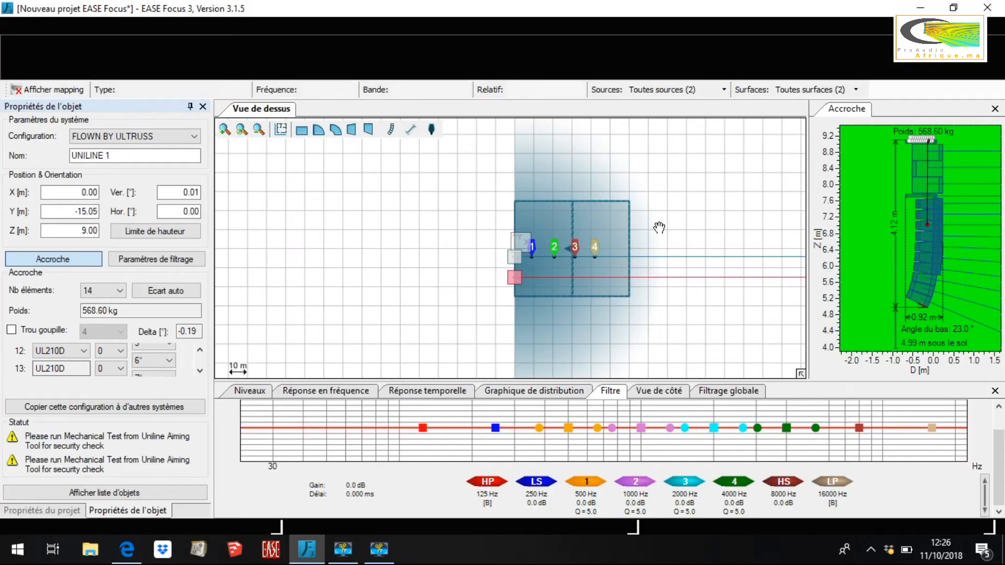
{"action": "right_click", "coordinate": [513, 276]}
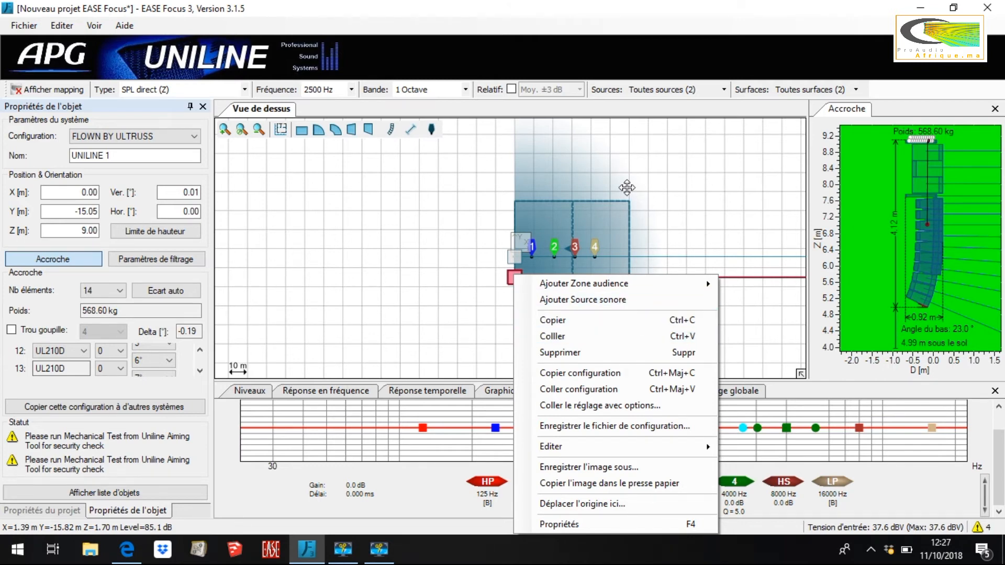
{"action": "left_click", "coordinate": [681, 182]}
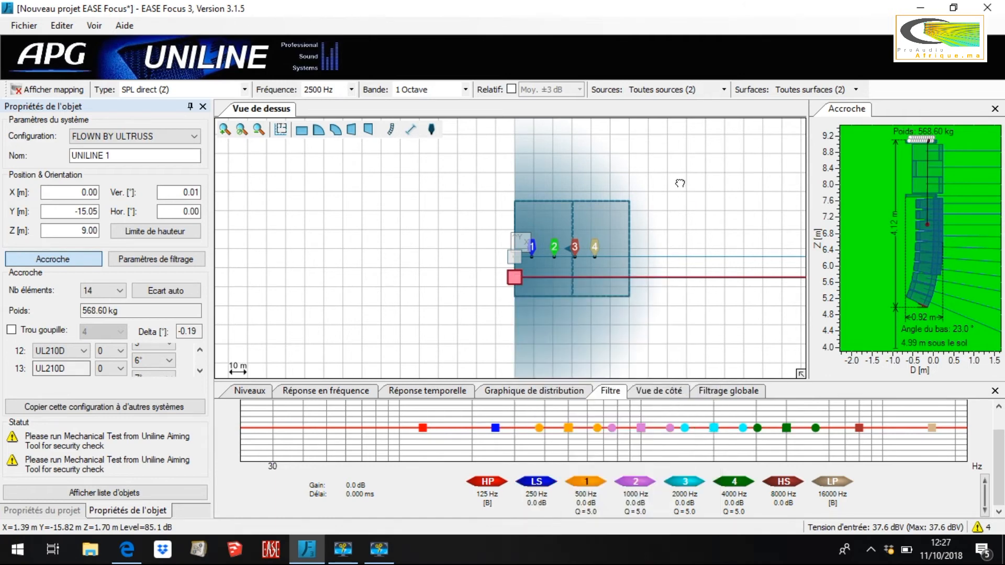